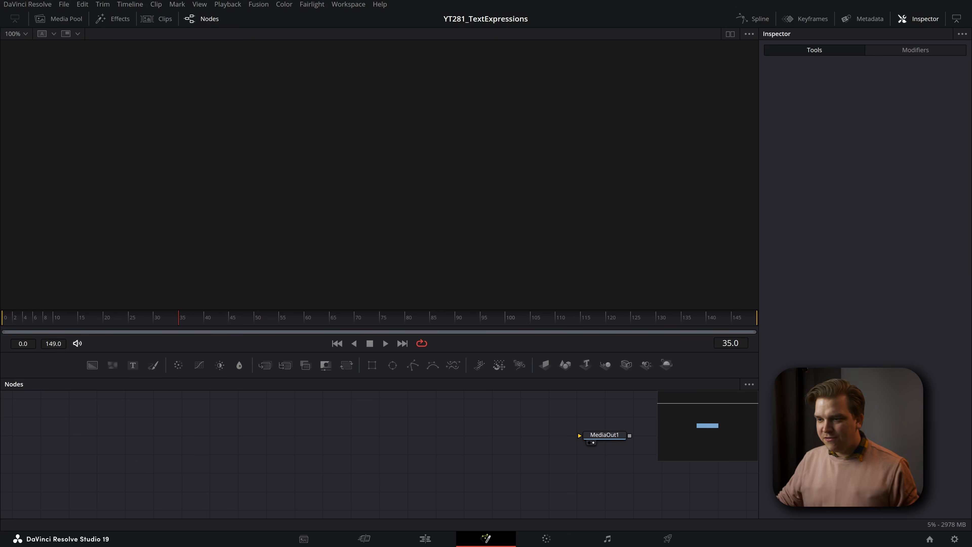
# - Add a Polygon mask node to the node graph, left of MediaOut1
pyautogui.scroll(-1, 474, 452)
pyautogui.scroll(-2, 506, 449)
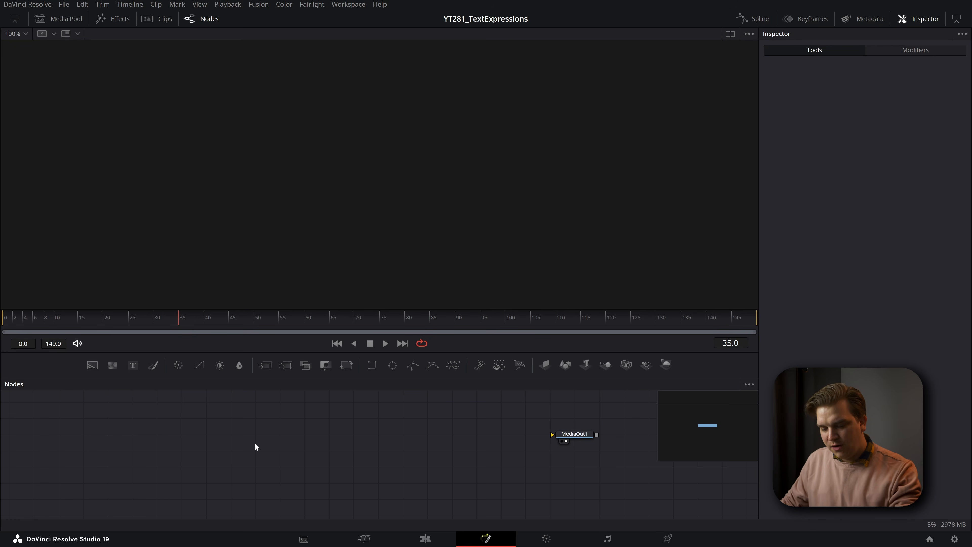
pyautogui.hotkey('shift', 'space')
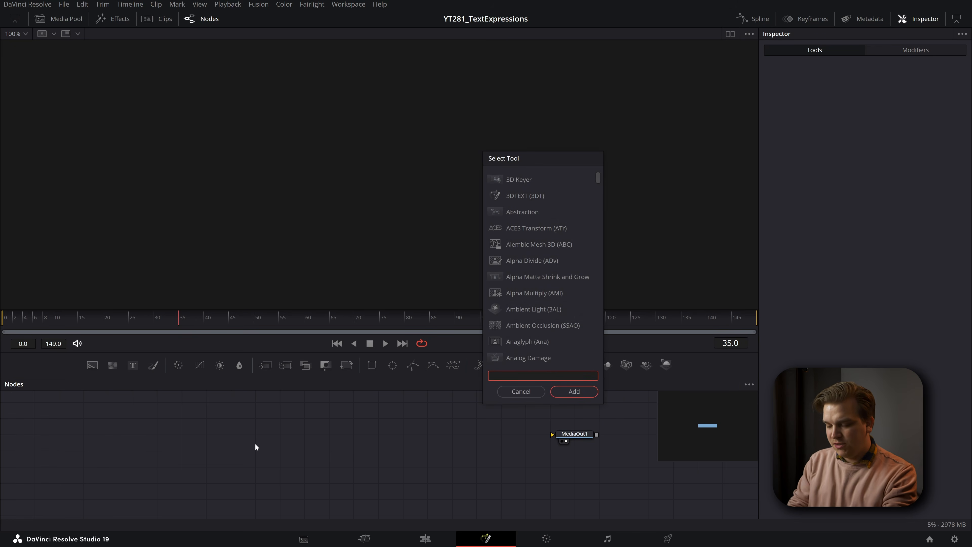
pyautogui.write('poly')
pyautogui.press('Return')
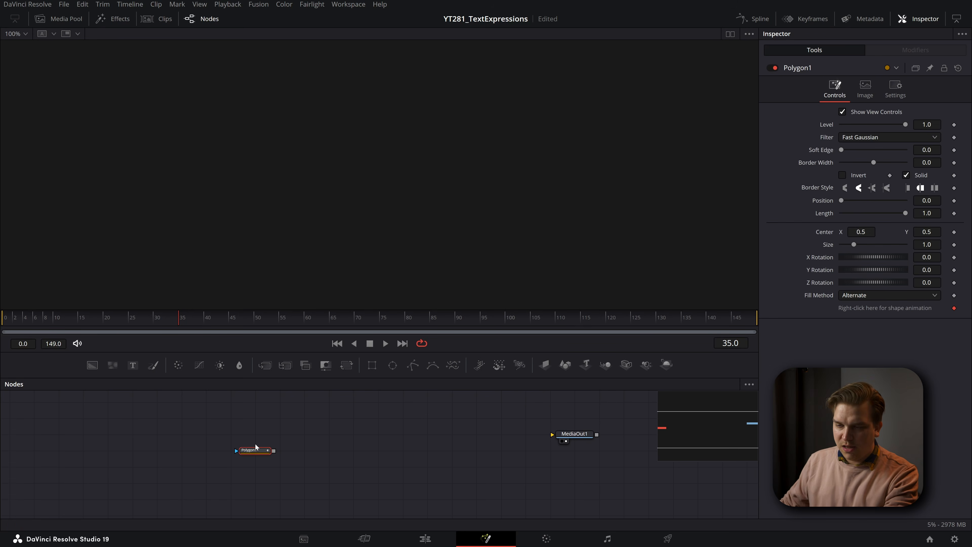
pyautogui.hotkey('shift', 'space')
pyautogui.write('s')
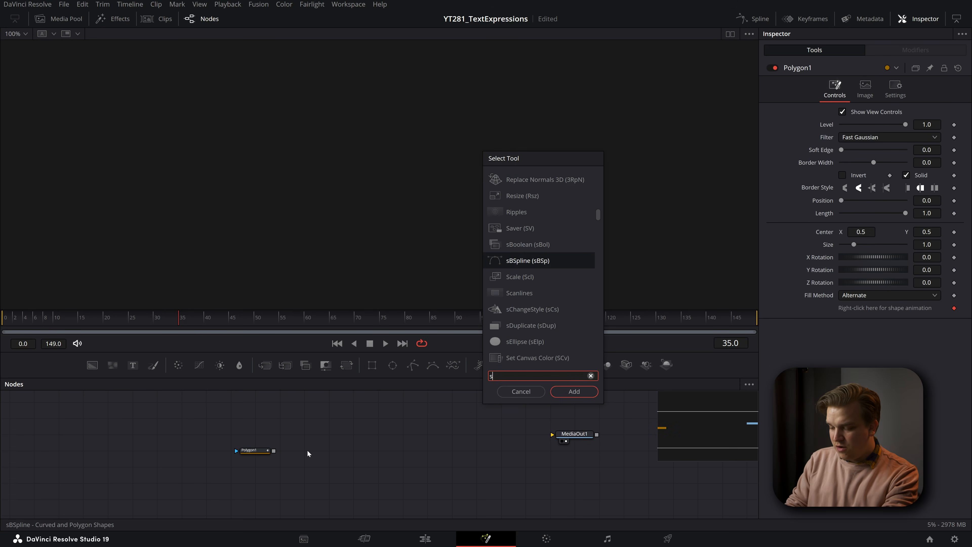
pyautogui.write('p')
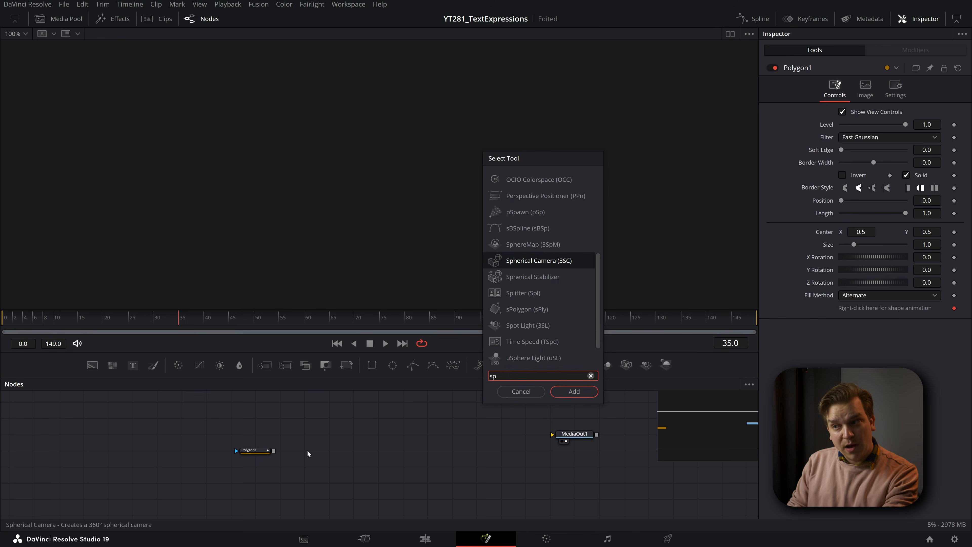
pyautogui.write('ol')
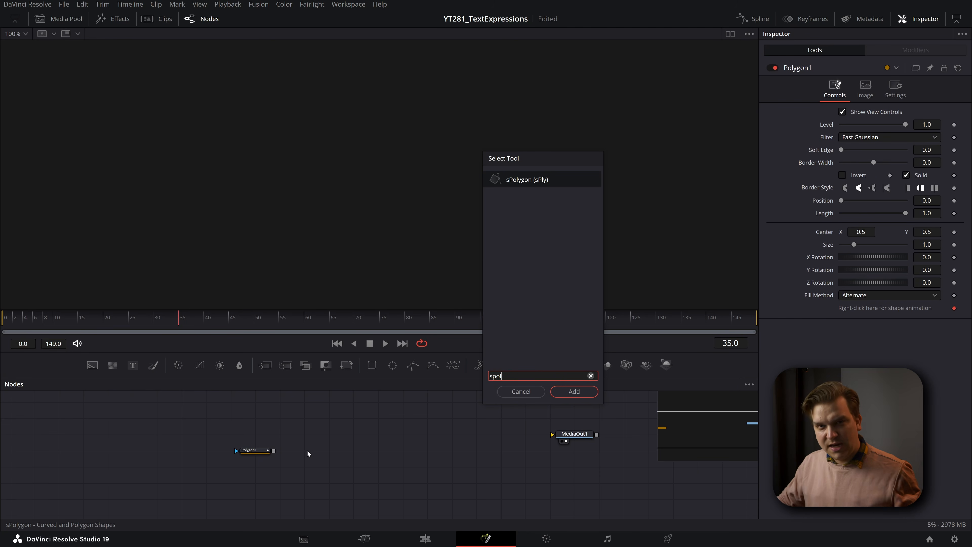
pyautogui.click(537, 392)
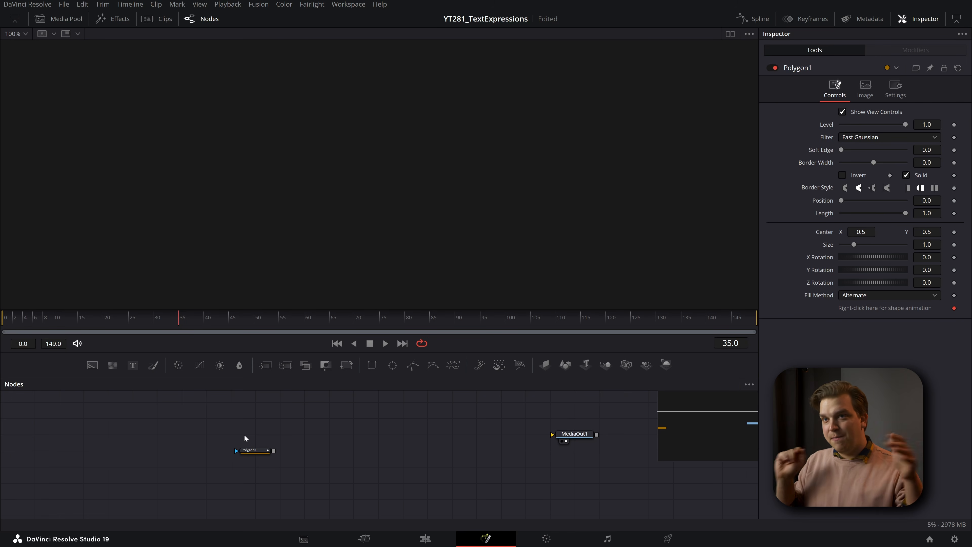
# - Draw a horizontal two-point line across the middle of the frame with the polygon and set its border width to about 0.0128
pyautogui.click(252, 450)
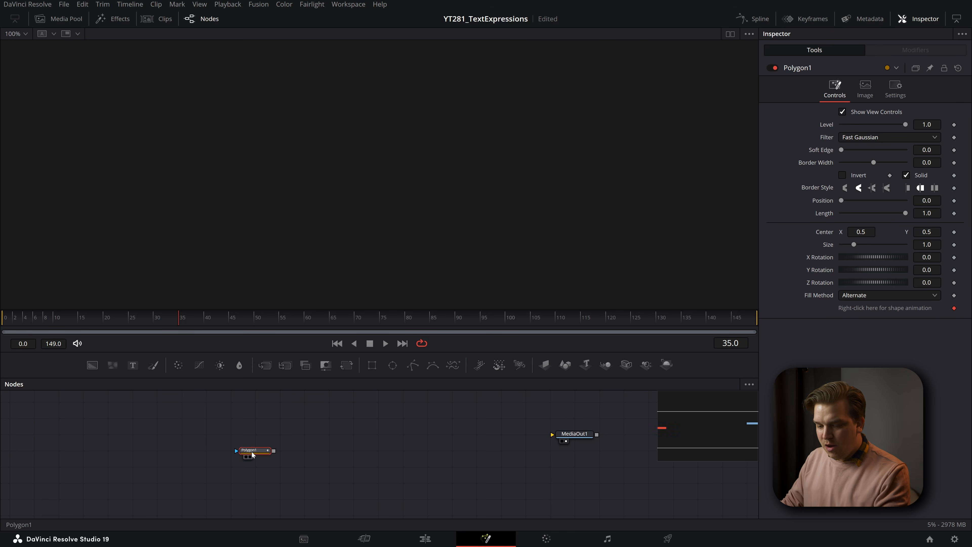
pyautogui.press('1')
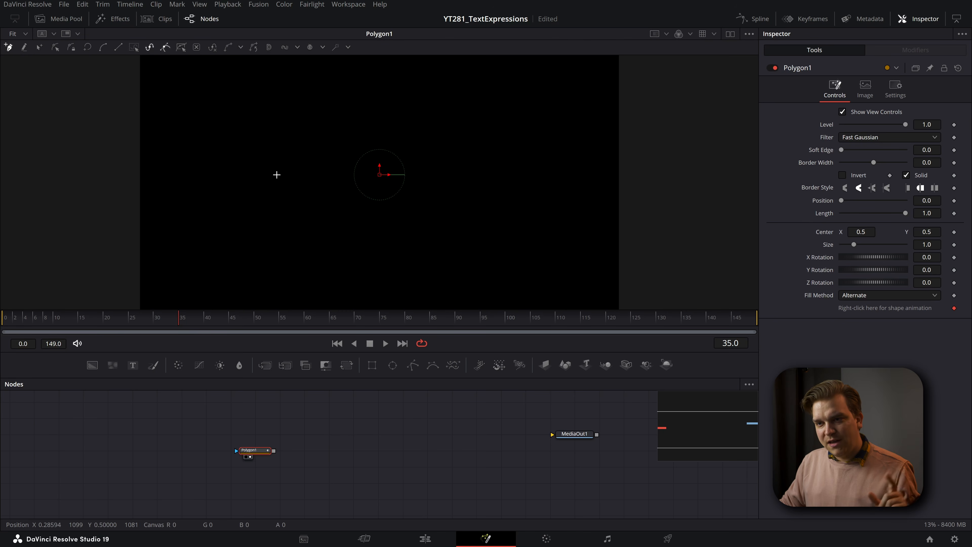
pyautogui.moveTo(274, 177); pyautogui.dragTo(322, 178)
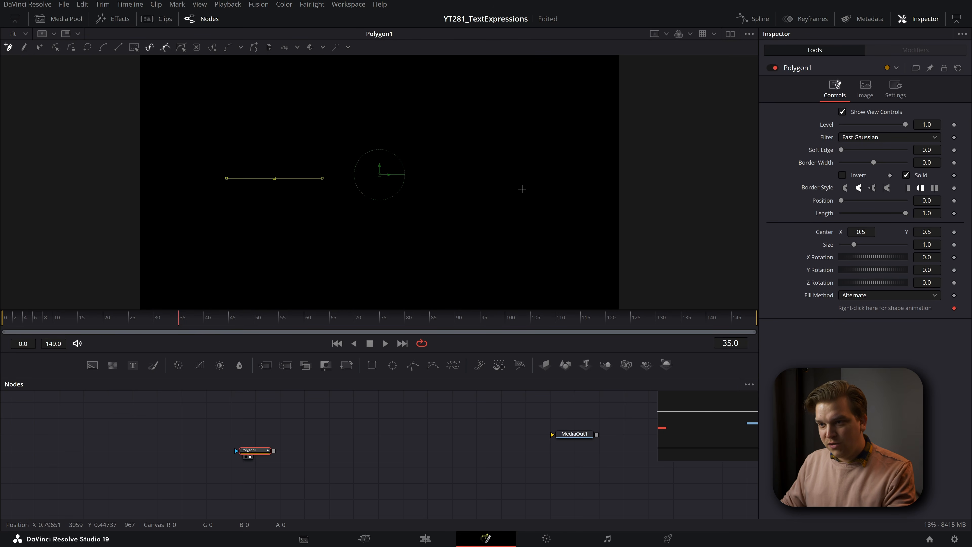
pyautogui.click(508, 178)
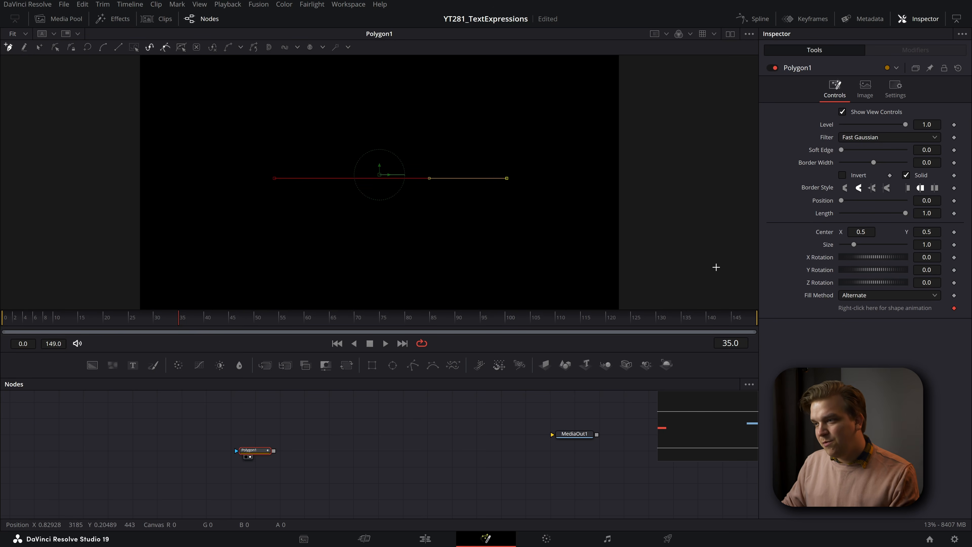
pyautogui.moveTo(928, 163); pyautogui.dragTo(938, 163)
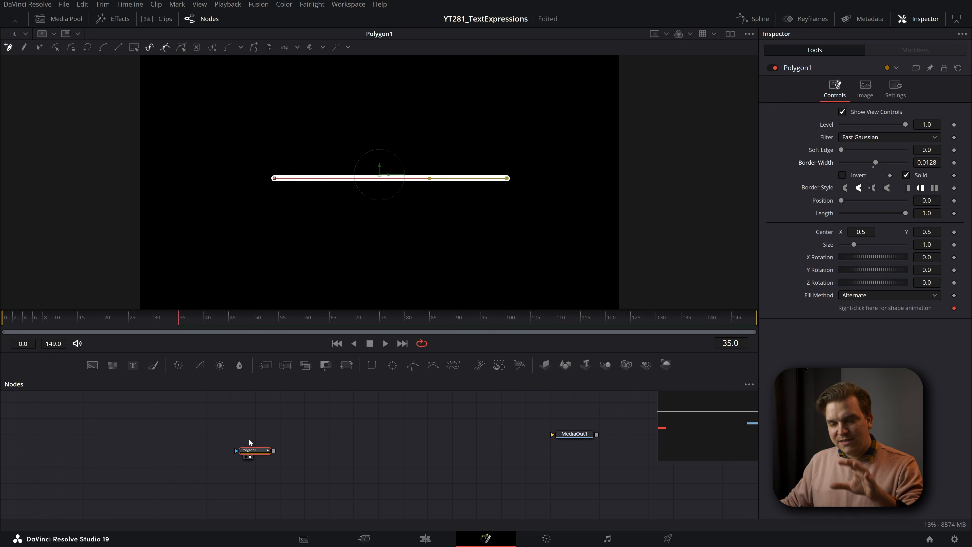
# - Add a Background node masked by the polygon, view it, and colour it with green 1.0 and blue about 0.402
pyautogui.hotkey('shift', 'space')
pyautogui.write('bg')
pyautogui.press('Return')
pyautogui.moveTo(255, 468); pyautogui.dragTo(319, 455)
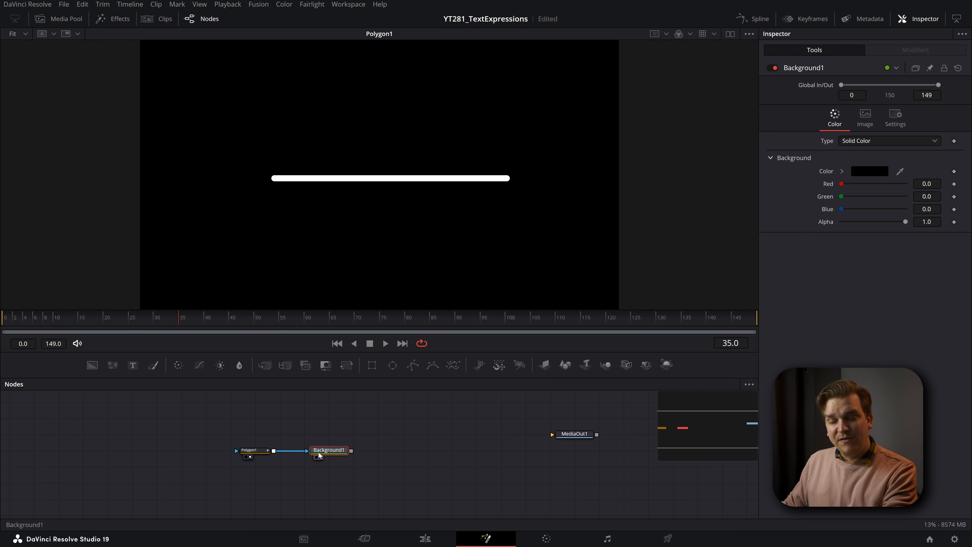
pyautogui.press('1')
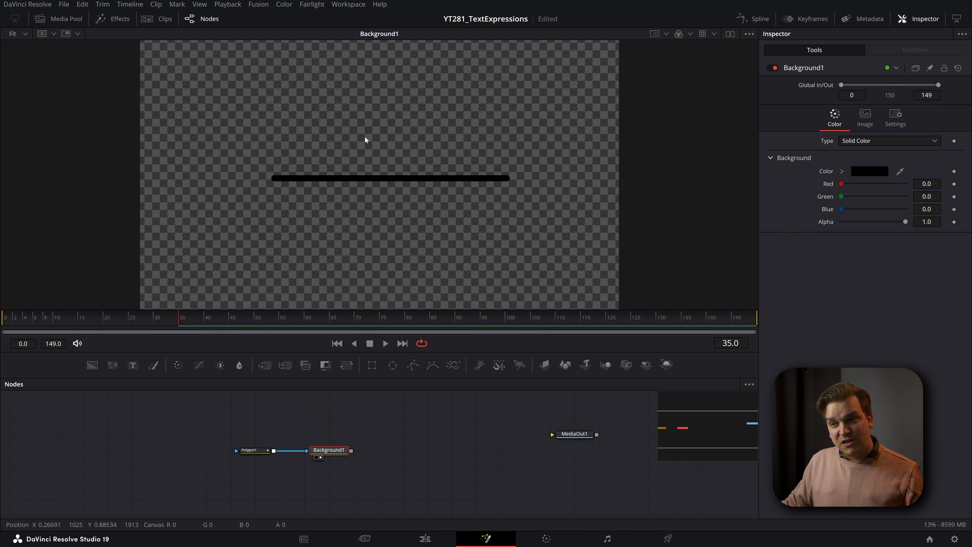
pyautogui.moveTo(841, 197); pyautogui.dragTo(905, 197)
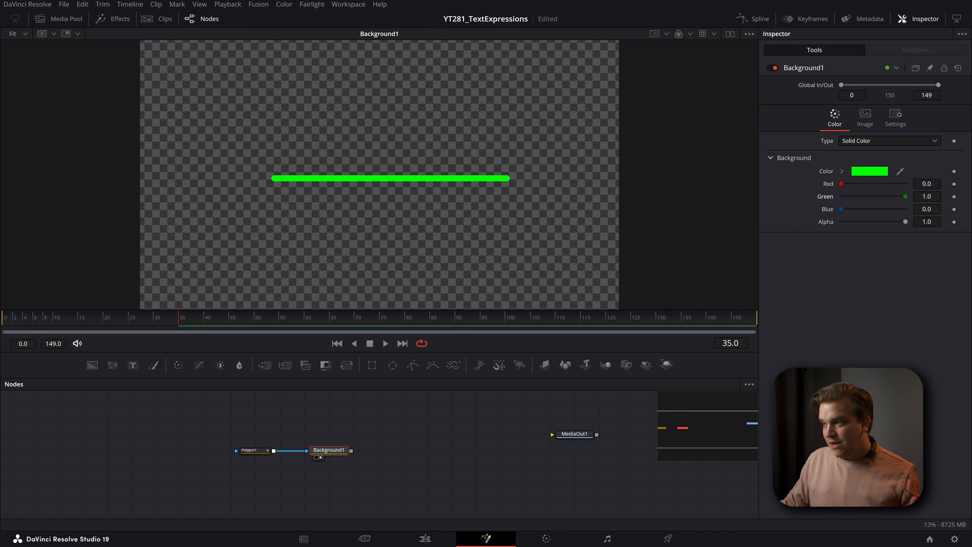
pyautogui.moveTo(841, 210); pyautogui.dragTo(867, 210)
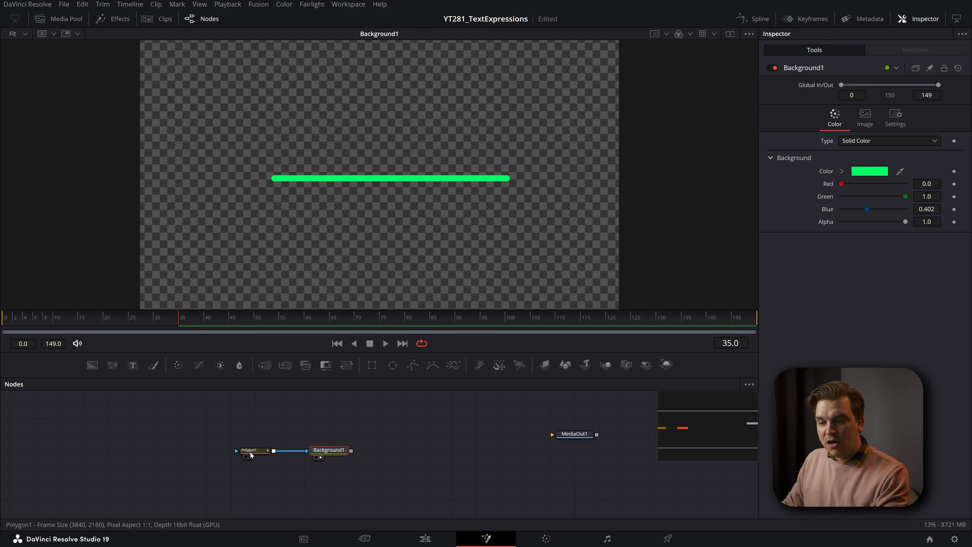
# - View the polygon mask on its own again and space the Background node farther away from it
pyautogui.click(251, 456)
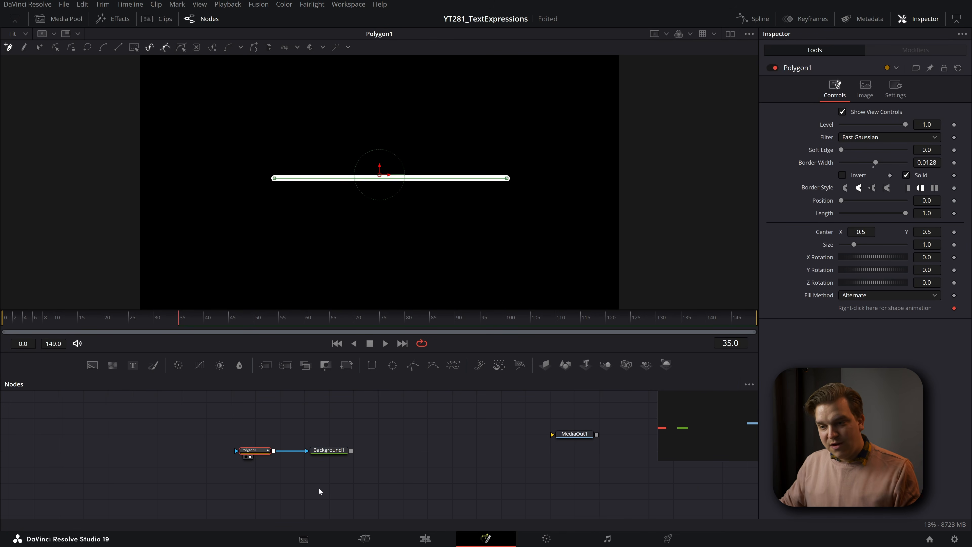
pyautogui.scroll(2, 316, 484)
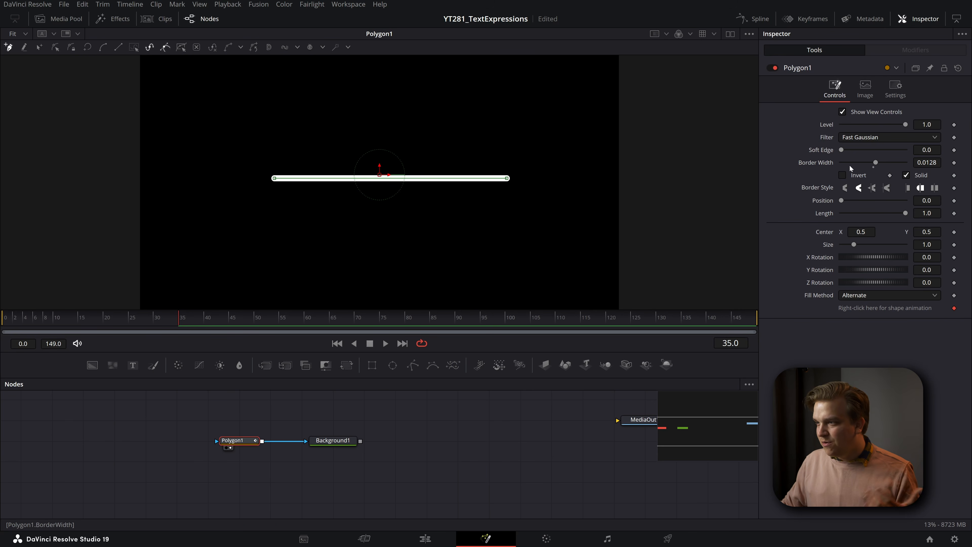
pyautogui.moveTo(842, 149)
pyautogui.mouseDown()
pyautogui.moveTo(862, 150)
pyautogui.moveTo(840, 155)
pyautogui.mouseUp()
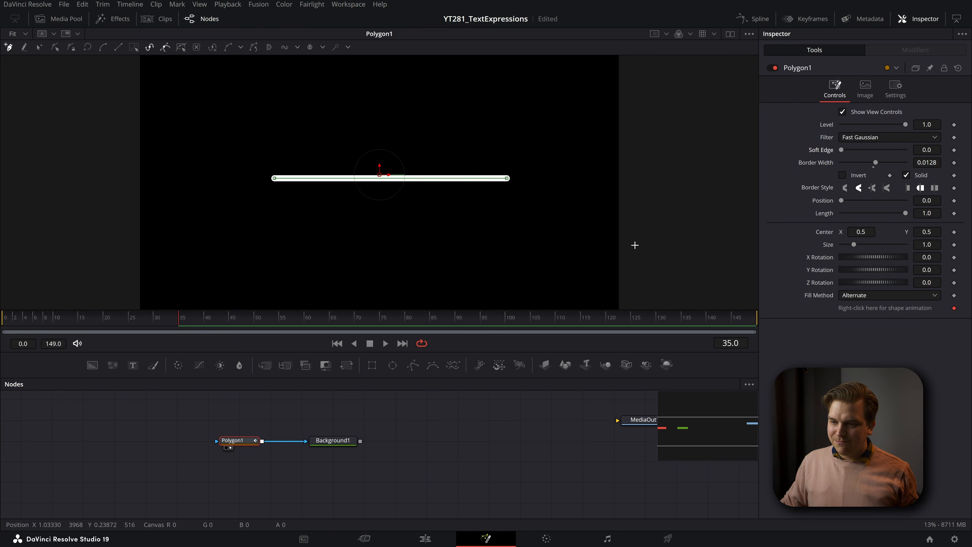
pyautogui.moveTo(333, 440); pyautogui.dragTo(395, 440)
pyautogui.click(237, 440)
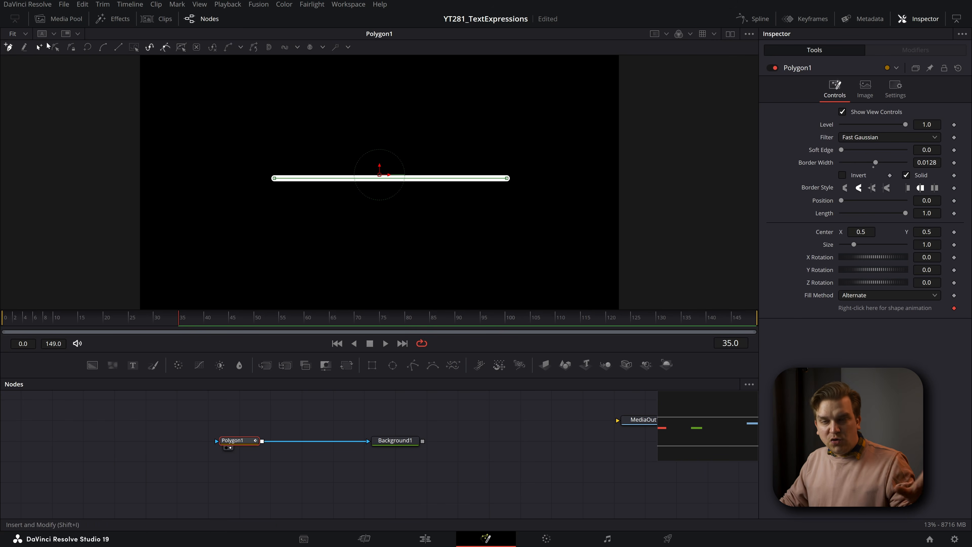
# - Switch the polygon to Insert and Modify mode, try moving the line's left end point, and undo the move
pyautogui.click(41, 49)
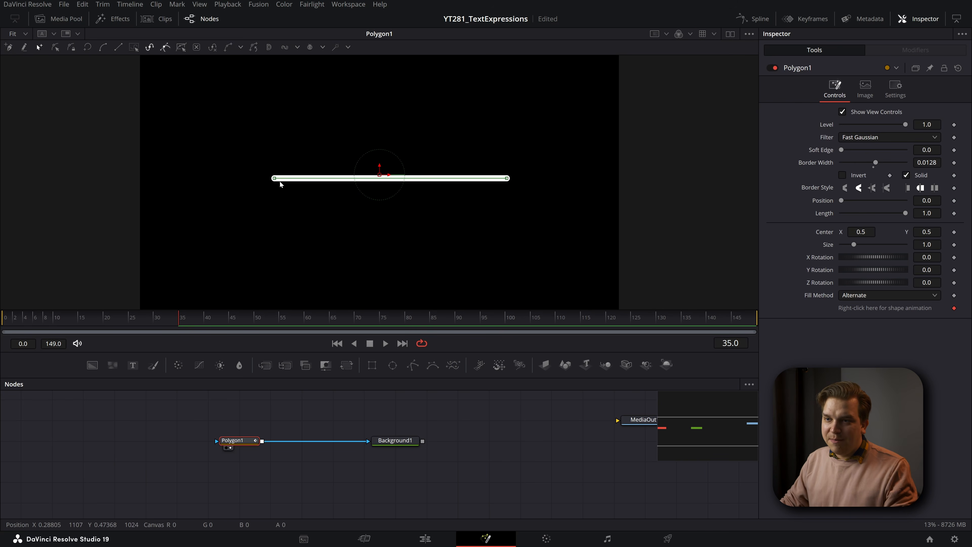
pyautogui.moveTo(274, 178); pyautogui.dragTo(290, 155)
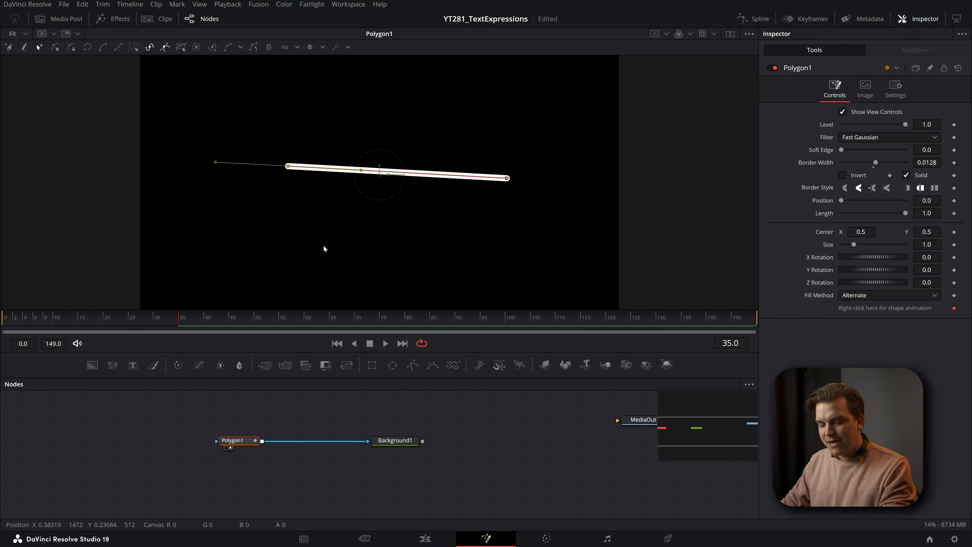
pyautogui.hotkey('ctrl', 'z')
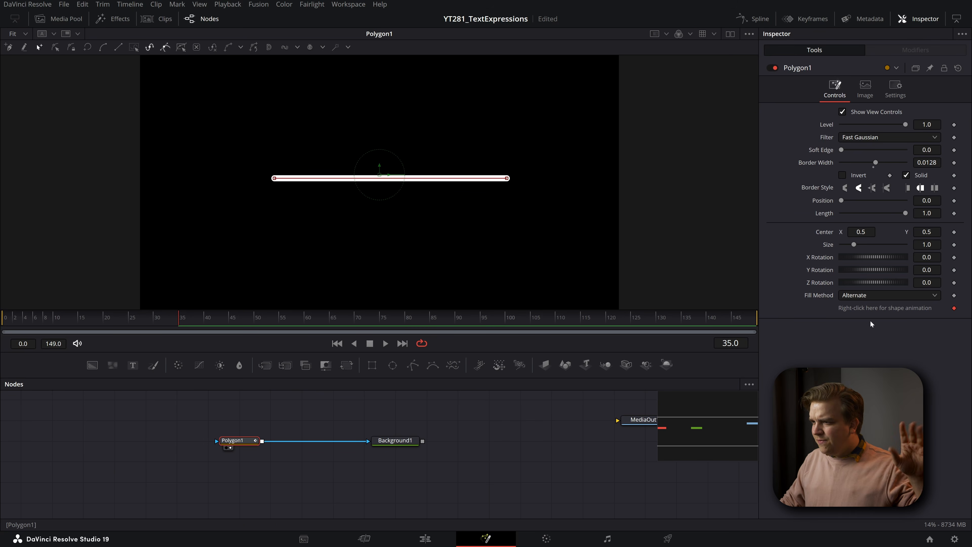
# - Remove the automatic shape animation from the polygon and save the project
pyautogui.rightClick(856, 309)
pyautogui.click(884, 429)
pyautogui.hotkey('ctrl', 's')
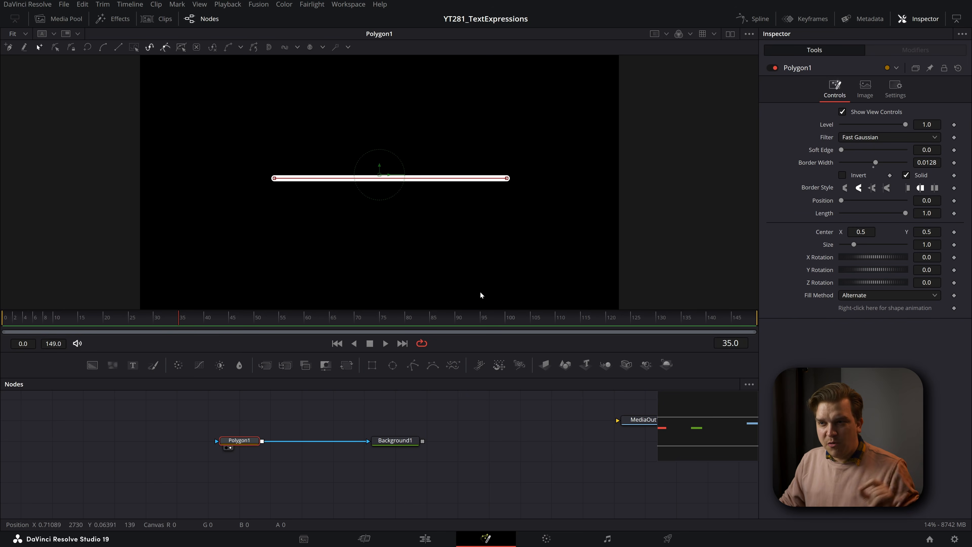
# - Select both end points of the line and publish them as point controls
pyautogui.moveTo(216, 120); pyautogui.dragTo(463, 224)
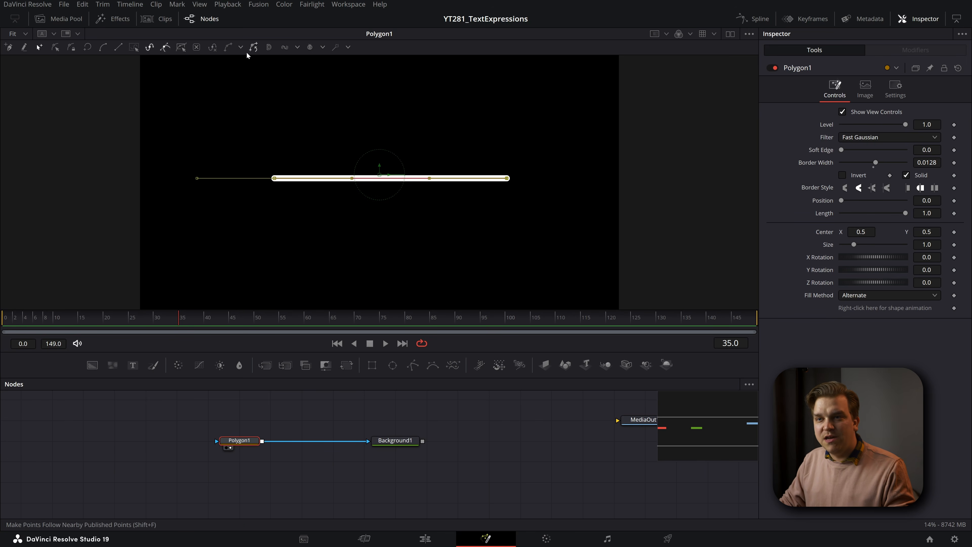
pyautogui.click(240, 48)
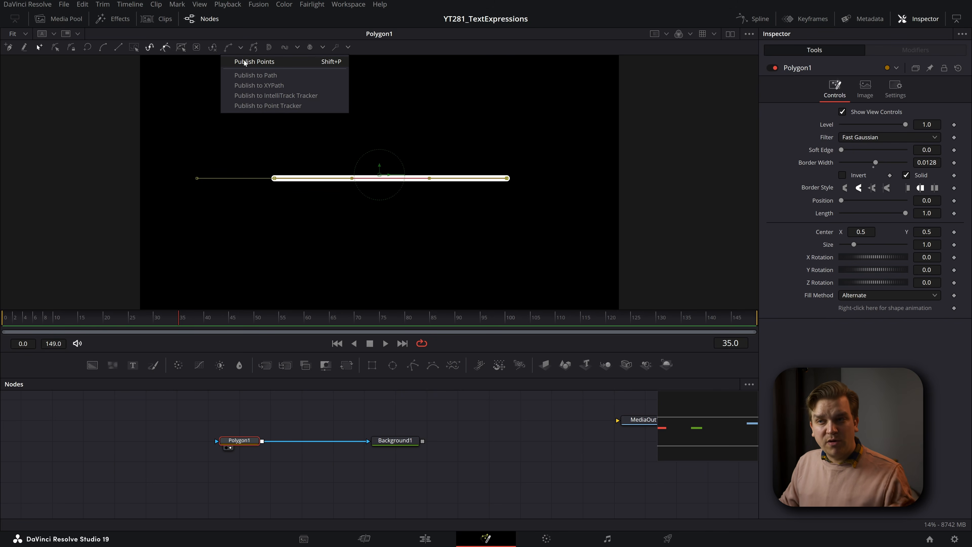
pyautogui.click(254, 61)
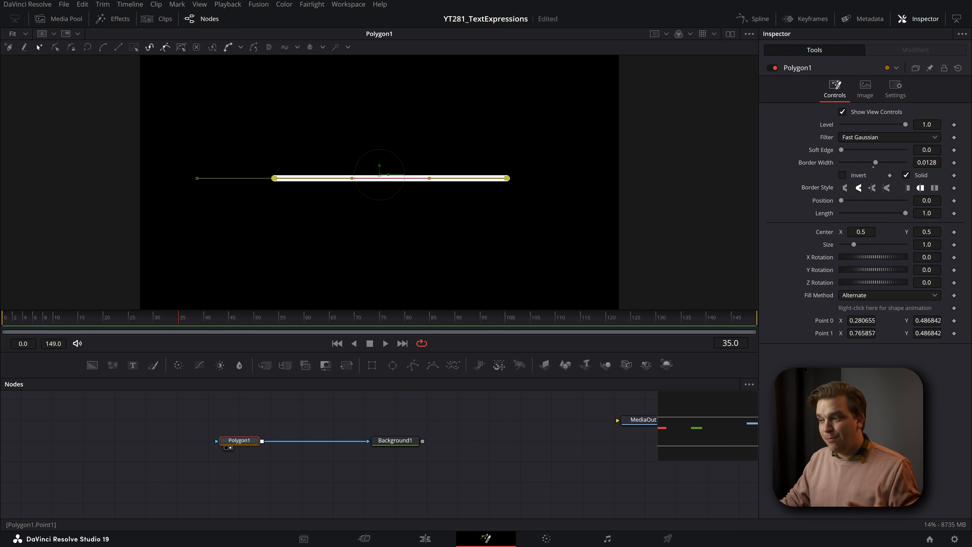
# - Set Point 0's Y to 0.5 and both the X and Y of Point 1 to 0.5
pyautogui.doubleClick(927, 321)
pyautogui.write('.5')
pyautogui.press('Tab')
pyautogui.write('.5')
pyautogui.press('Tab')
pyautogui.write('.5')
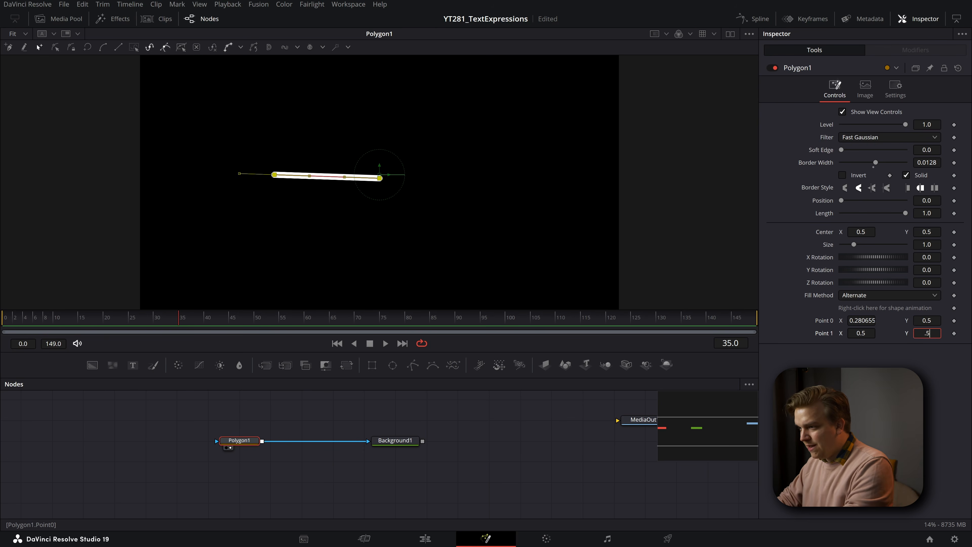
pyautogui.press('Tab')
# - Try out the published points by varying their coordinates freely, and undo the last two changes
pyautogui.click(851, 348)
pyautogui.moveTo(861, 333); pyautogui.dragTo(930, 335)
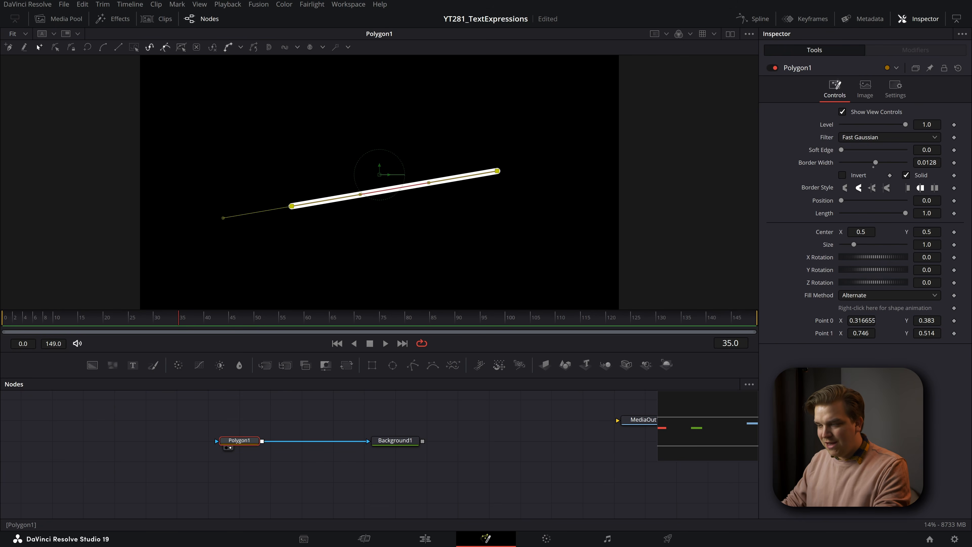
pyautogui.hotkey('ctrl', 'z')
pyautogui.hotkey('ctrl', 'z')
# - Place Point 0 at X 0.3, Y 0.5 and set Point 1's X to 0.7
pyautogui.doubleClick(927, 320)
pyautogui.write('.5')
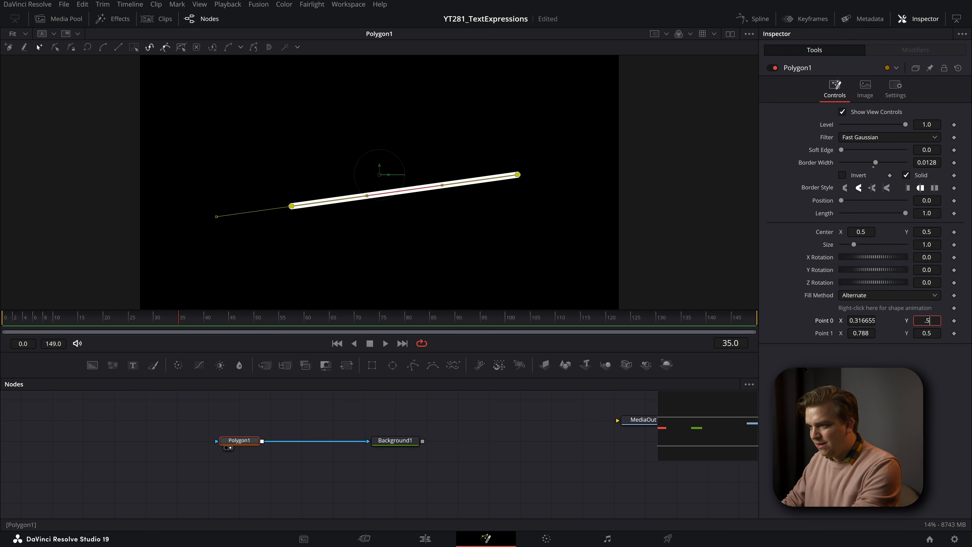
pyautogui.press('Return')
pyautogui.doubleClick(861, 320)
pyautogui.write('.3')
pyautogui.doubleClick(861, 333)
pyautogui.write('.7')
pyautogui.press('Return')
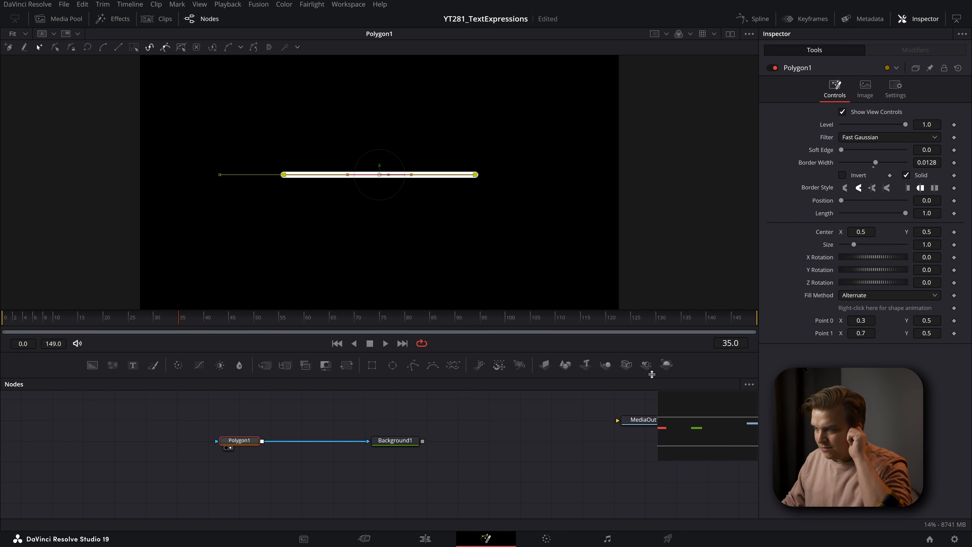
# - Publish the Point 0 parameter of the polygon and open its modifier controls
pyautogui.click(491, 401)
pyautogui.scroll(1, 332, 156)
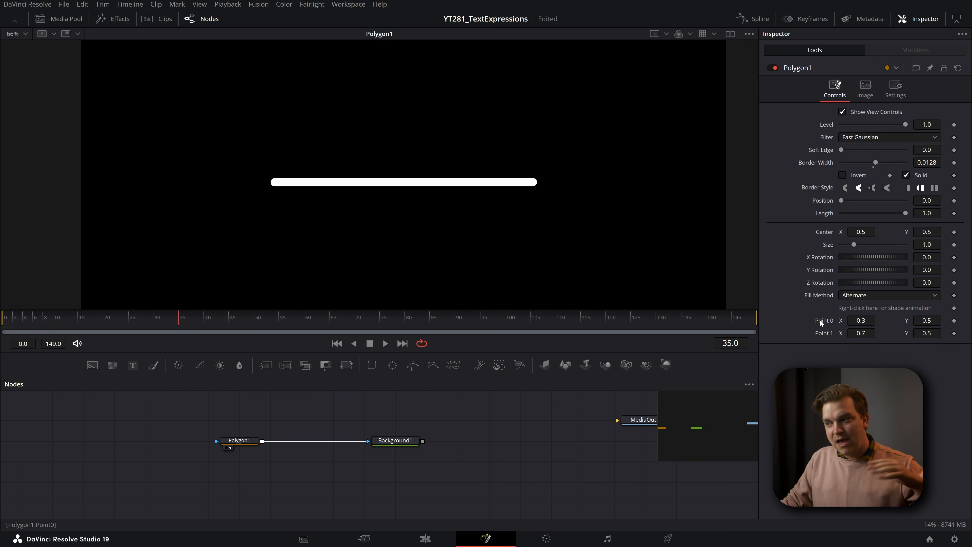
pyautogui.rightClick(821, 322)
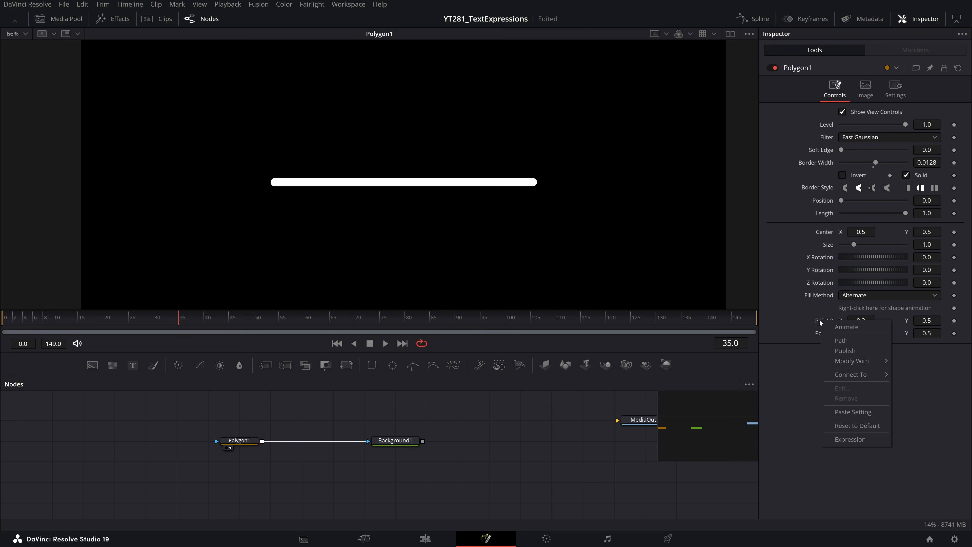
pyautogui.click(846, 351)
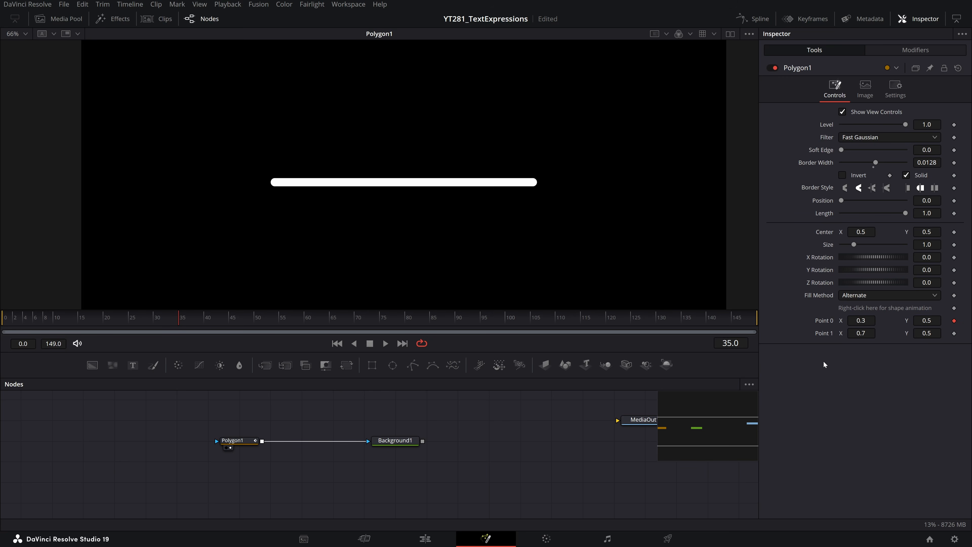
pyautogui.click(909, 52)
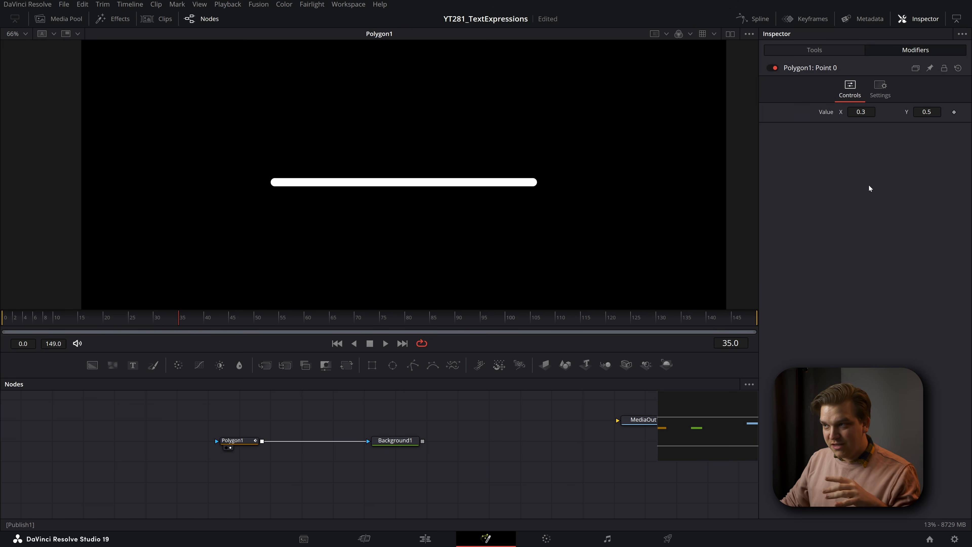
# - Modify the polygon's Point 1 with a Vector Result, open its modifier controls and save the project
pyautogui.click(814, 49)
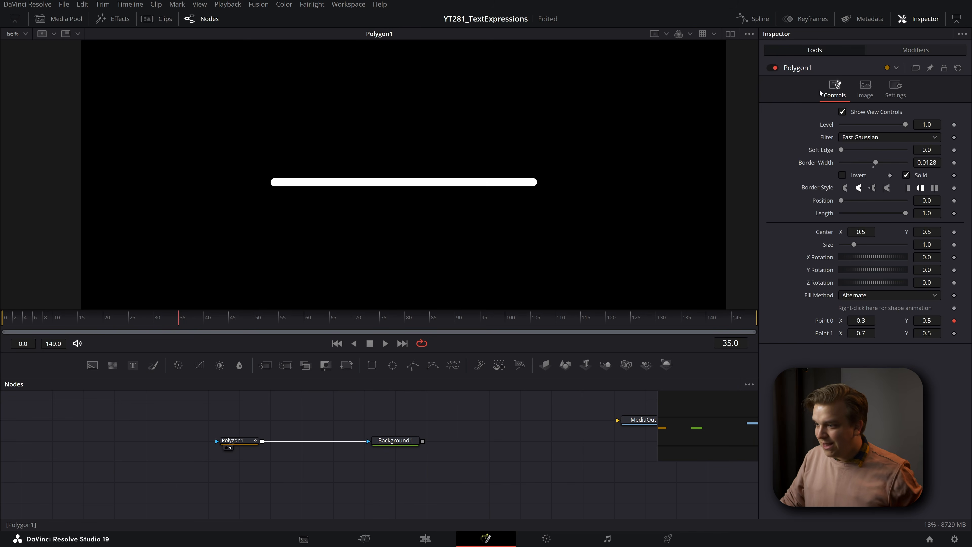
pyautogui.rightClick(822, 333)
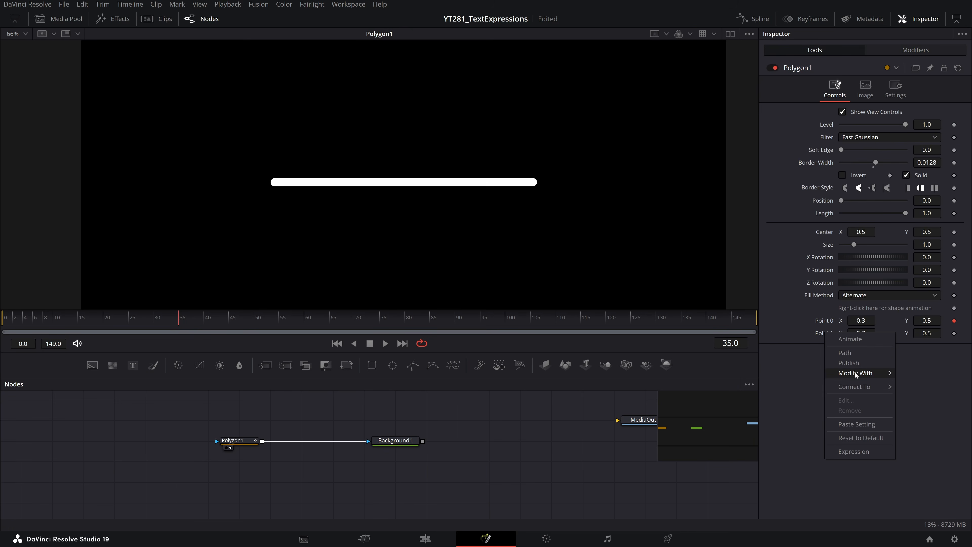
pyautogui.moveTo(855, 372)
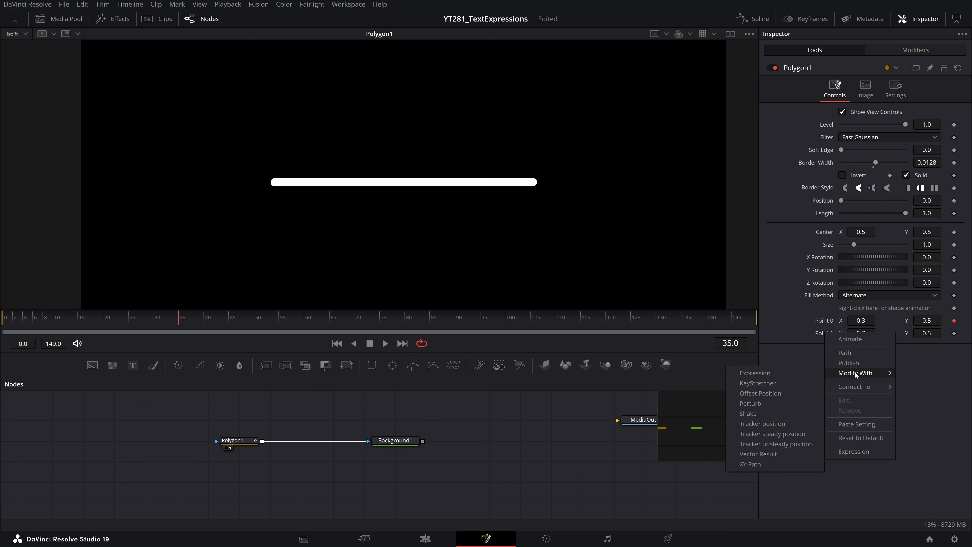
pyautogui.click(789, 453)
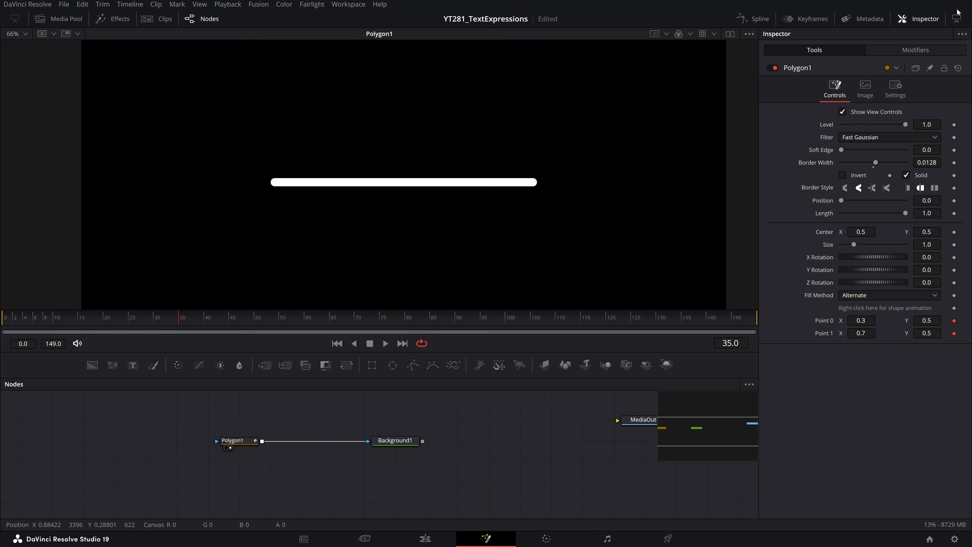
pyautogui.click(915, 52)
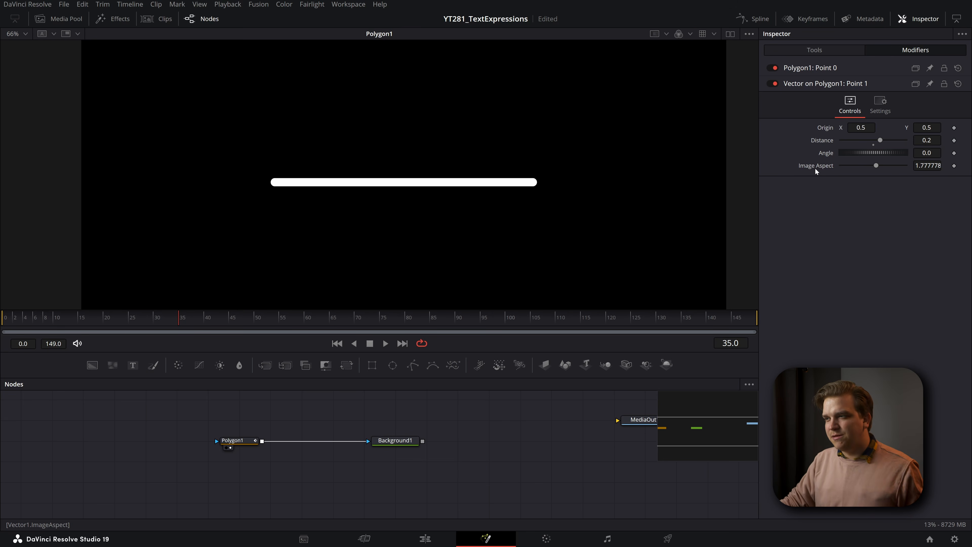
pyautogui.hotkey('ctrl', 's')
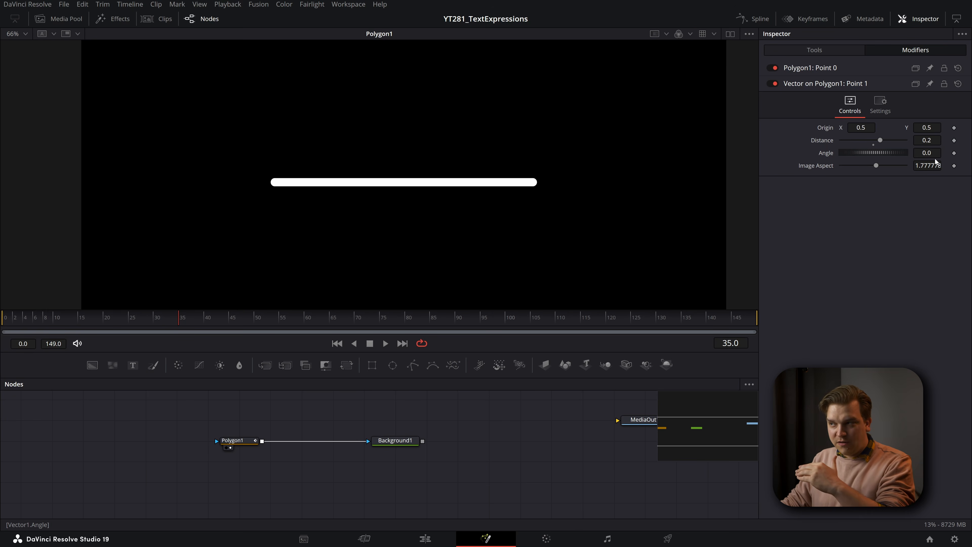
# - Try rotating the vector's Angle, reset it, and connect the vector's Origin to Polygon1's Point 0
pyautogui.moveTo(926, 153); pyautogui.dragTo(657, 153)
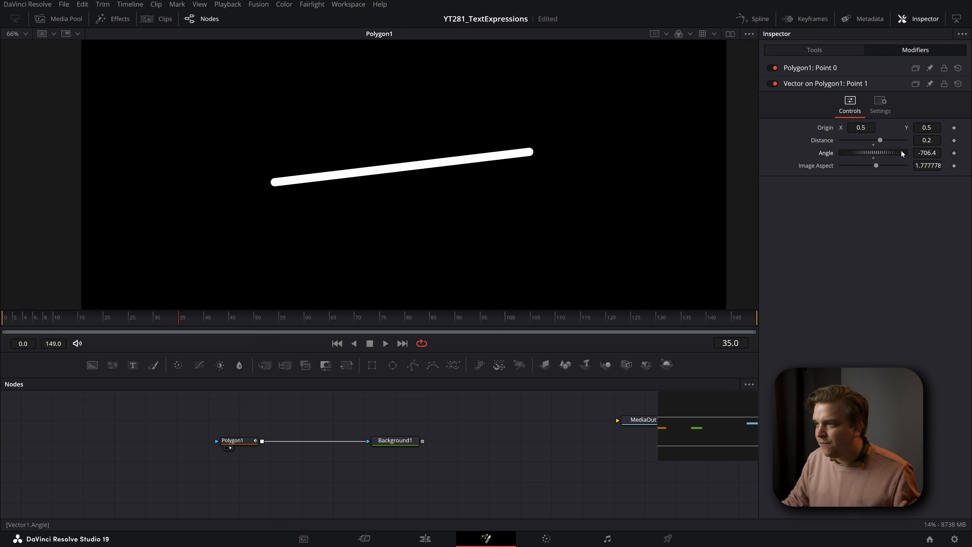
pyautogui.doubleClick(822, 157)
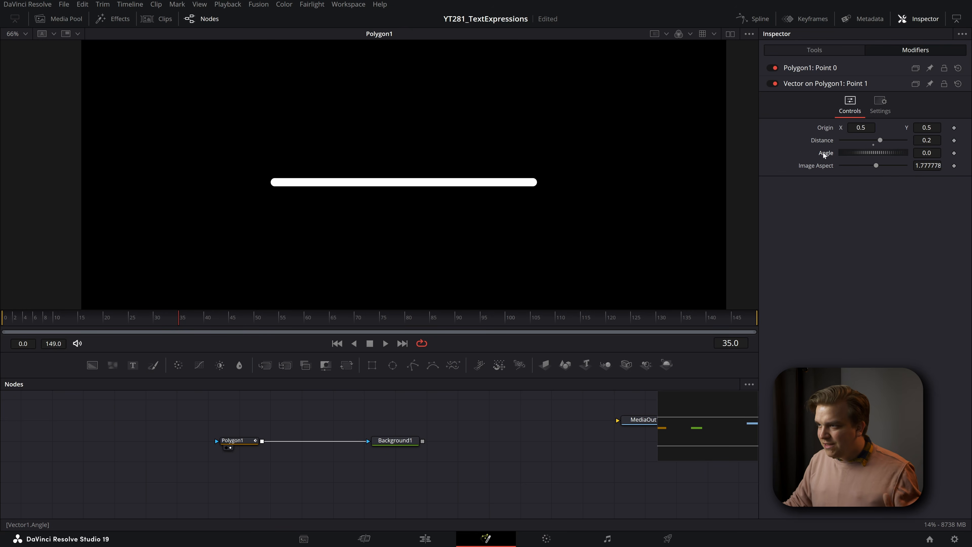
pyautogui.rightClick(826, 127)
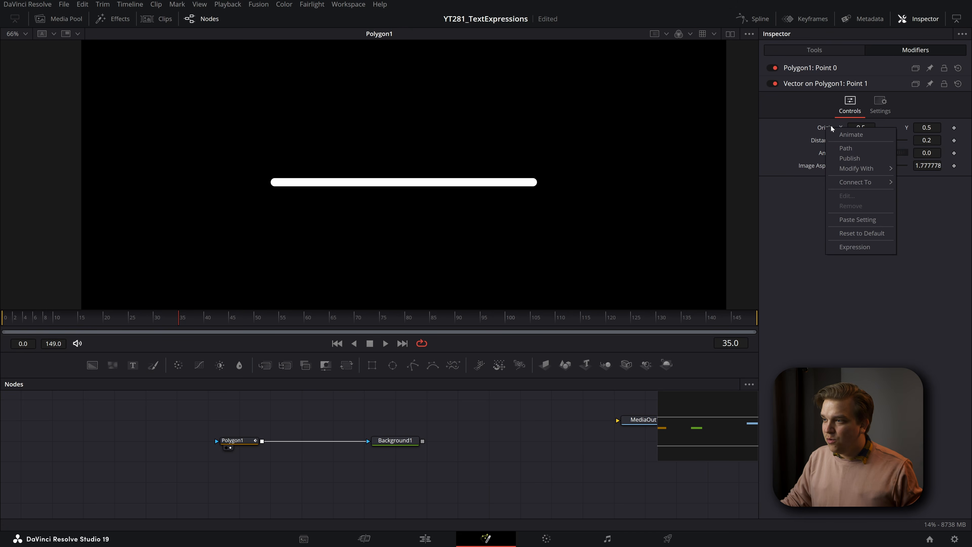
pyautogui.moveTo(866, 182)
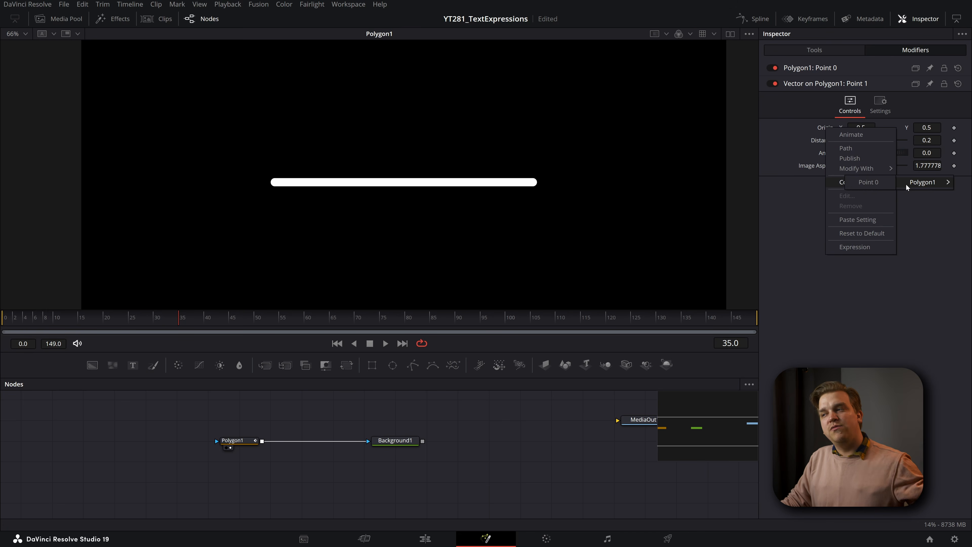
pyautogui.click(878, 184)
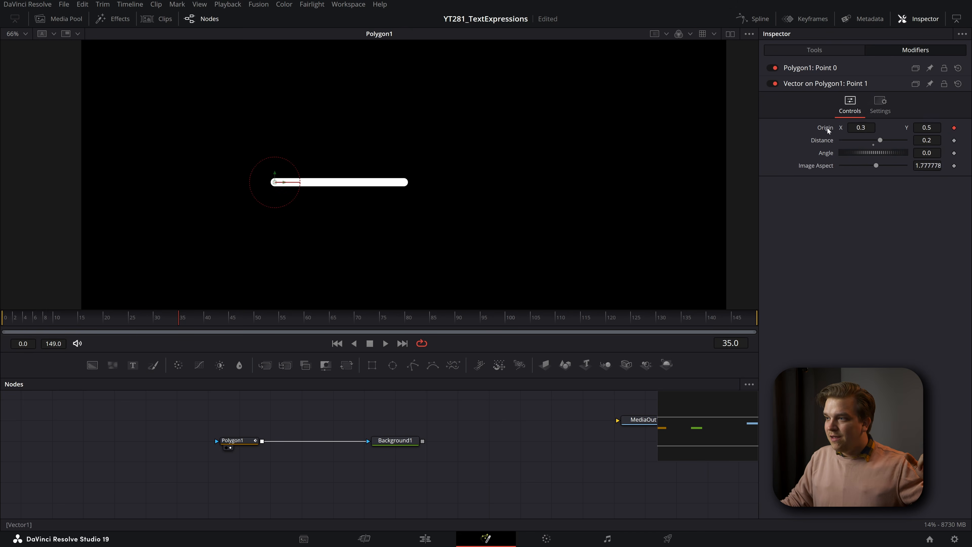
# - Try out different Distance and Angle values on the vector, and reset the Angle to its default
pyautogui.click(873, 140)
pyautogui.moveTo(874, 140); pyautogui.dragTo(1, 89)
pyautogui.moveTo(937, 155); pyautogui.dragTo(811, 154)
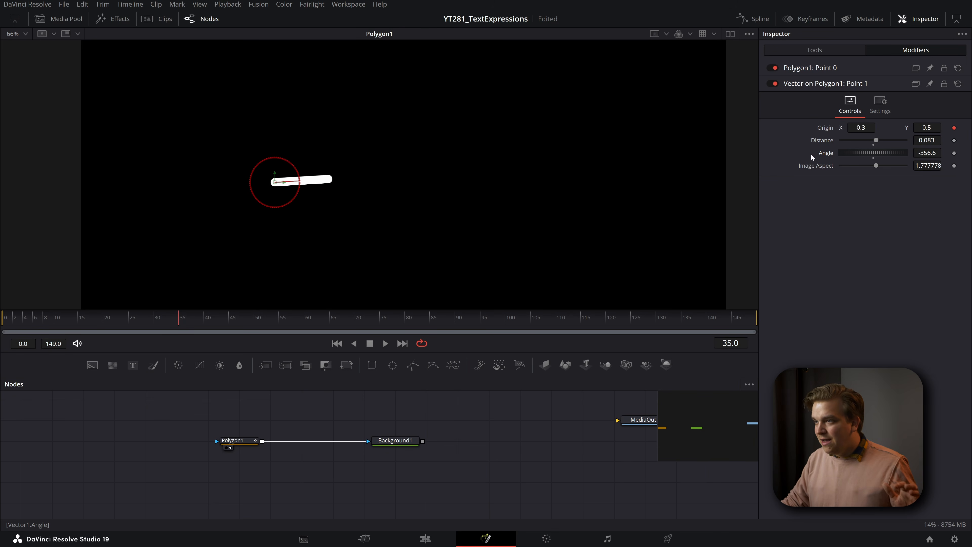
pyautogui.doubleClick(825, 154)
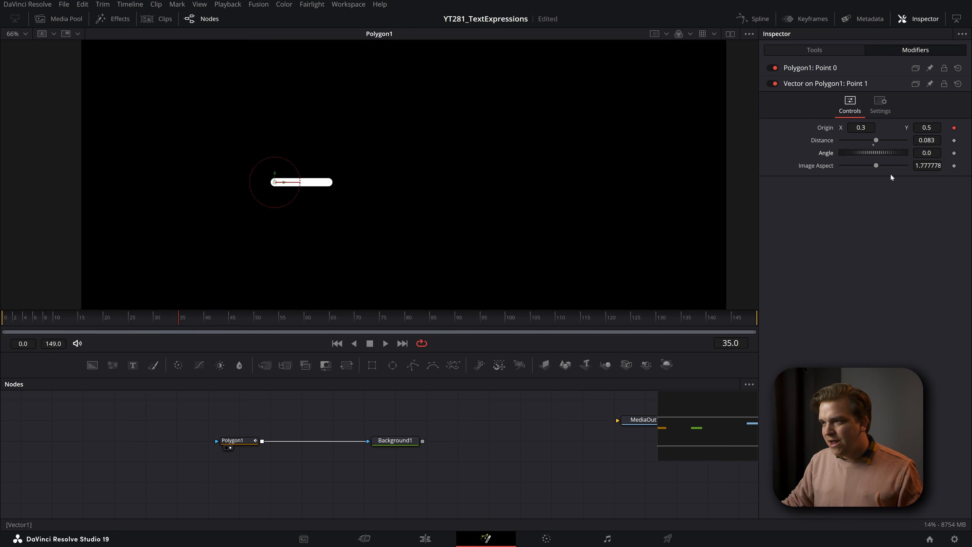
# - Set the vector's Distance to about 0.325 and publish the Distance parameter
pyautogui.moveTo(822, 140); pyautogui.dragTo(855, 140)
pyautogui.rightClick(507, 421)
pyautogui.click(479, 440)
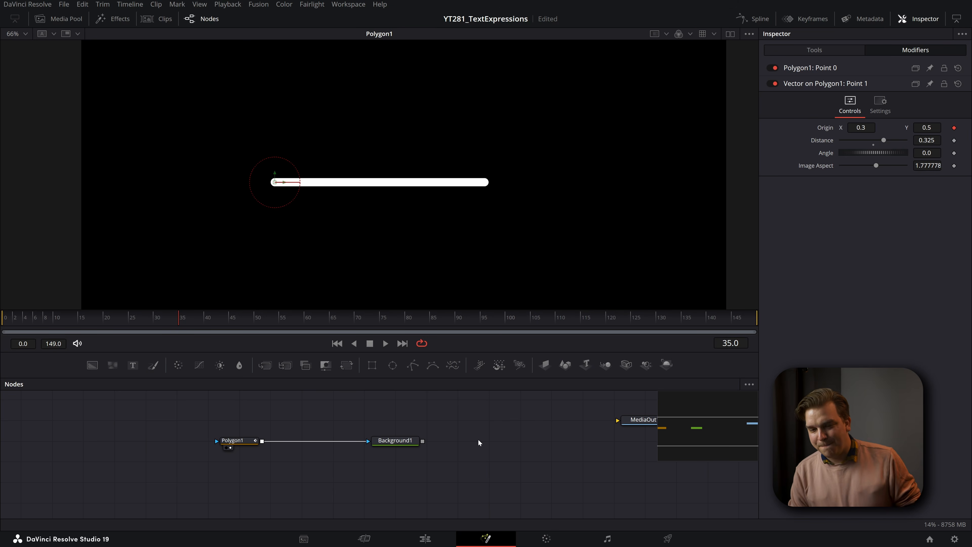
pyautogui.rightClick(824, 143)
pyautogui.click(851, 172)
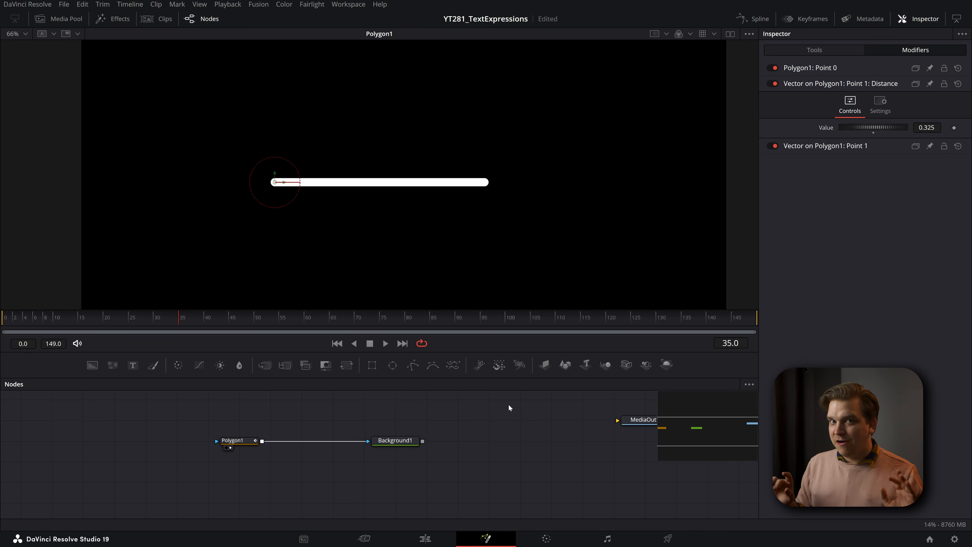
# - Rearrange the Polygon1 and Background1 nodes and place a copy of Background1 above the original
pyautogui.moveTo(395, 440); pyautogui.dragTo(302, 440)
pyautogui.moveTo(354, 470); pyautogui.dragTo(244, 458)
pyautogui.moveTo(192, 428); pyautogui.dragTo(130, 427)
pyautogui.moveTo(241, 428)
pyautogui.mouseDown()
pyautogui.moveTo(241, 449)
pyautogui.moveTo(241, 428)
pyautogui.mouseUp()
pyautogui.click(230, 452)
pyautogui.click(258, 427)
pyautogui.hotkey('ctrl', 'c')
pyautogui.hotkey('ctrl', 'v')
pyautogui.moveTo(253, 469); pyautogui.dragTo(264, 399)
pyautogui.moveTo(332, 423); pyautogui.dragTo(368, 428)
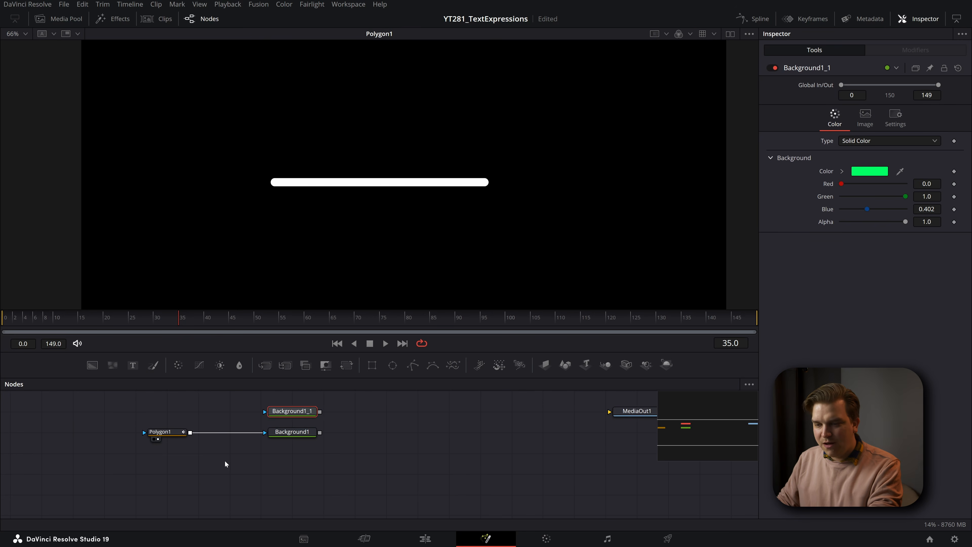
# - Add a new Background node below Polygon1, set its Alpha to 0 and show it in the viewer
pyautogui.click(225, 461)
pyautogui.hotkey('shift', 'space')
pyautogui.write('bg')
pyautogui.press('Return')
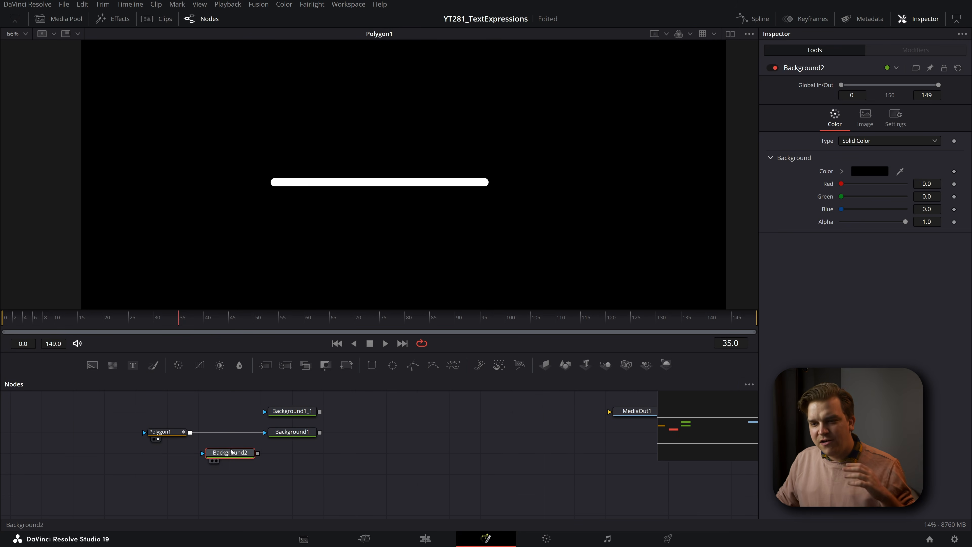
pyautogui.moveTo(241, 453); pyautogui.dragTo(149, 473)
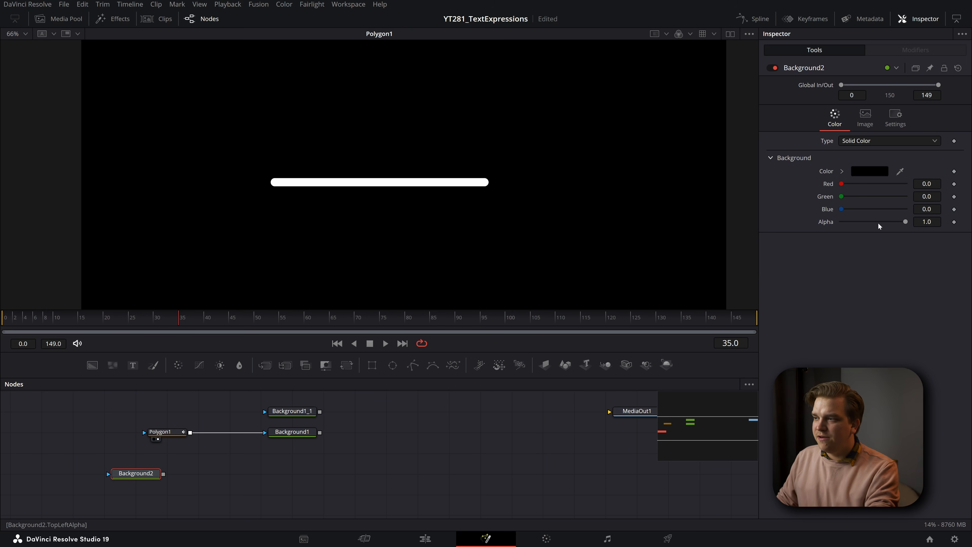
pyautogui.moveTo(903, 221); pyautogui.dragTo(578, 253)
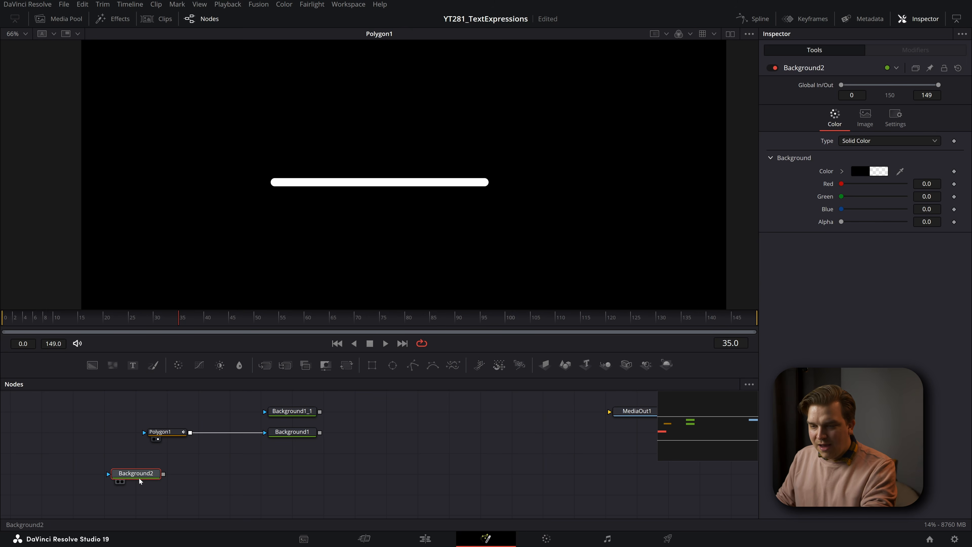
pyautogui.press('1')
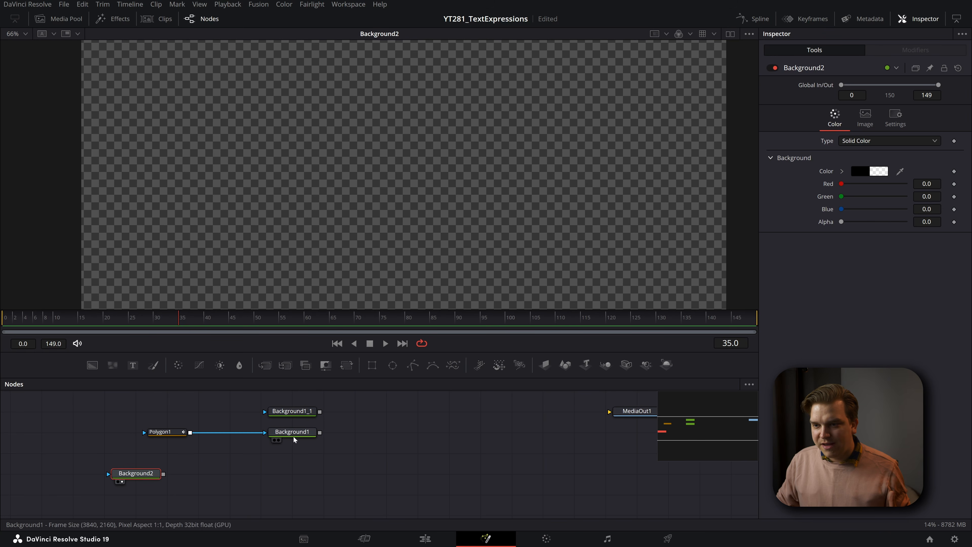
# - Merge Background1 over the transparent Background2, show the merge in the viewer and try out its Blend slider
pyautogui.moveTo(291, 434); pyautogui.dragTo(163, 473)
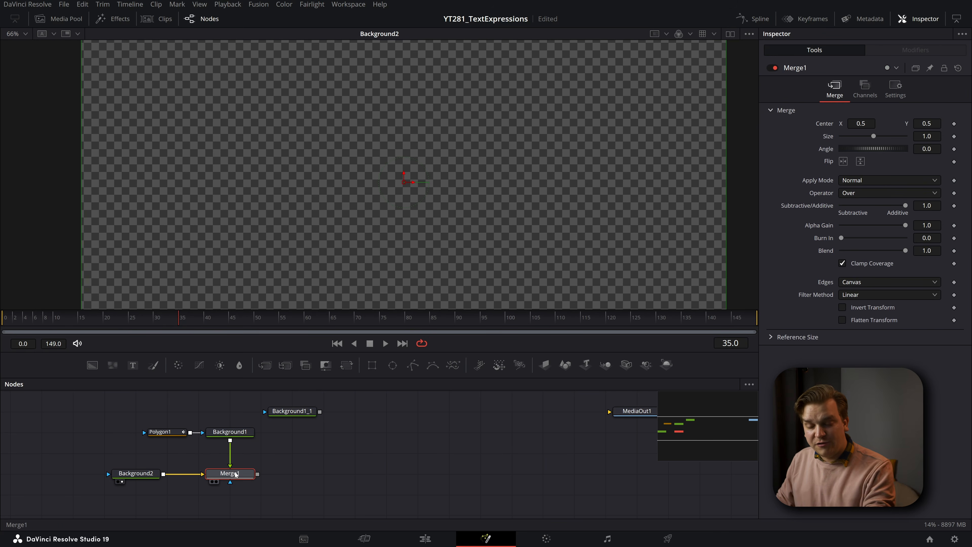
pyautogui.press('1')
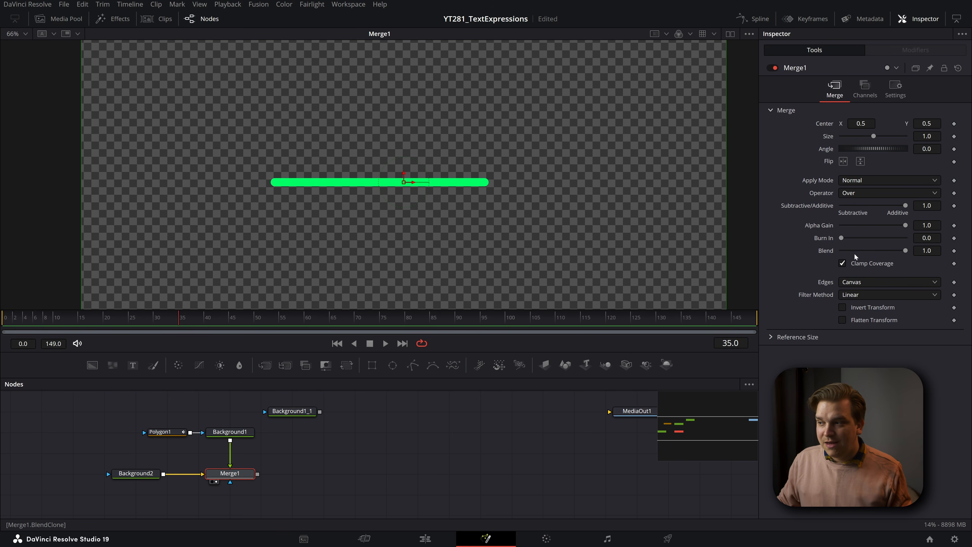
pyautogui.moveTo(904, 251)
pyautogui.mouseDown()
pyautogui.moveTo(757, 279)
pyautogui.moveTo(906, 255)
pyautogui.mouseUp()
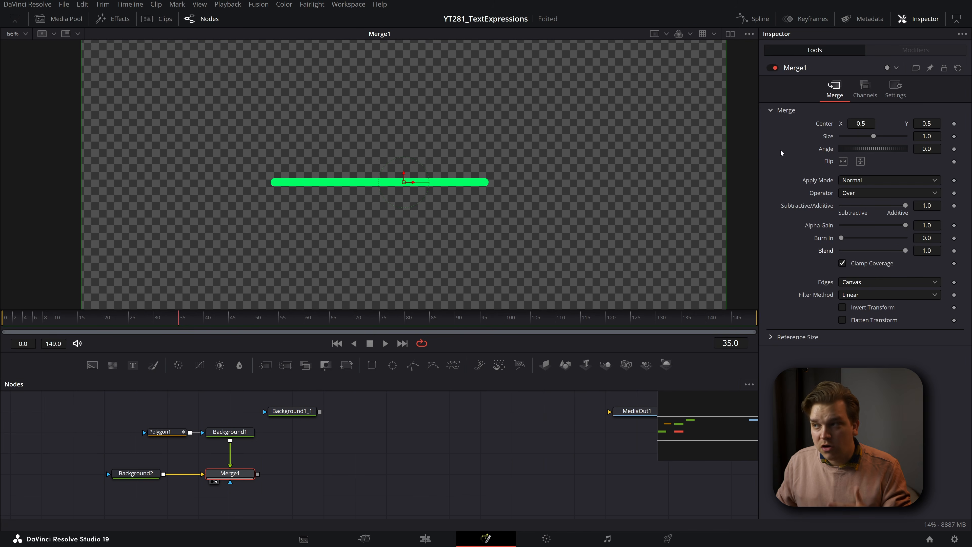
# - Edit Merge1's controls so that Blend uses a CheckboxControl on the User page
pyautogui.rightClick(800, 69)
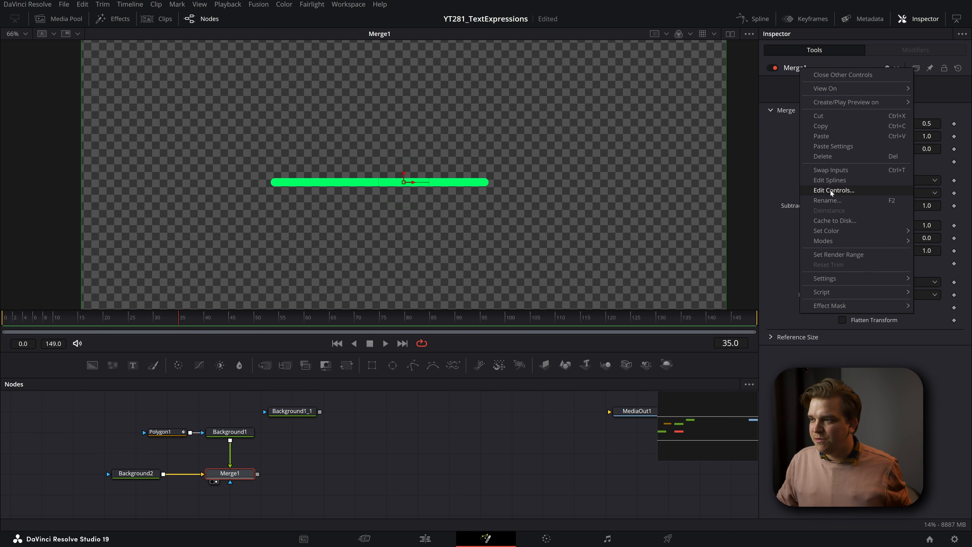
pyautogui.click(838, 190)
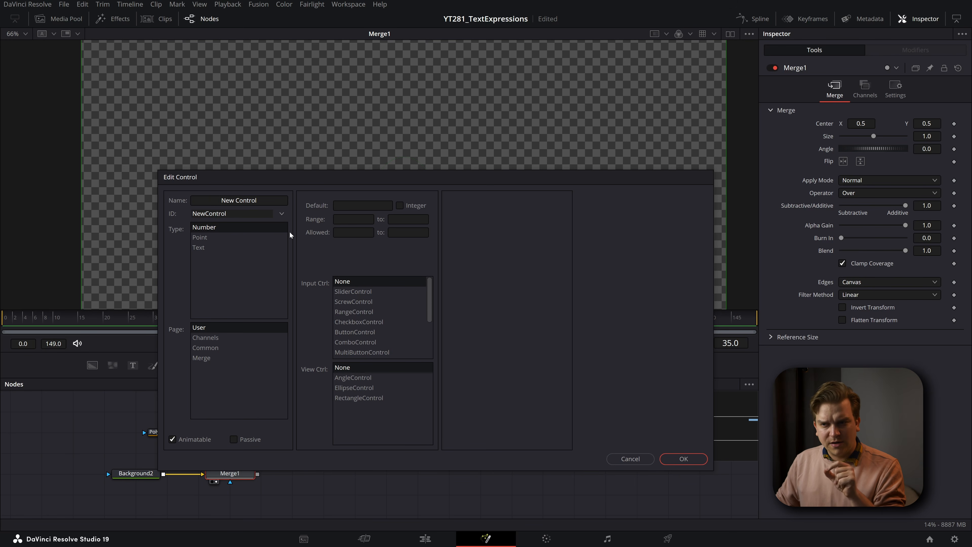
pyautogui.click(282, 216)
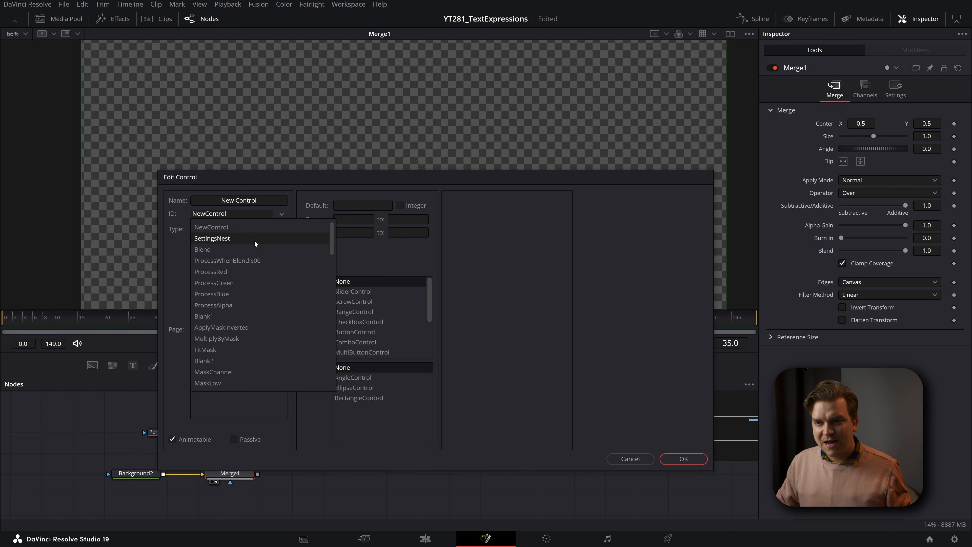
pyautogui.click(243, 250)
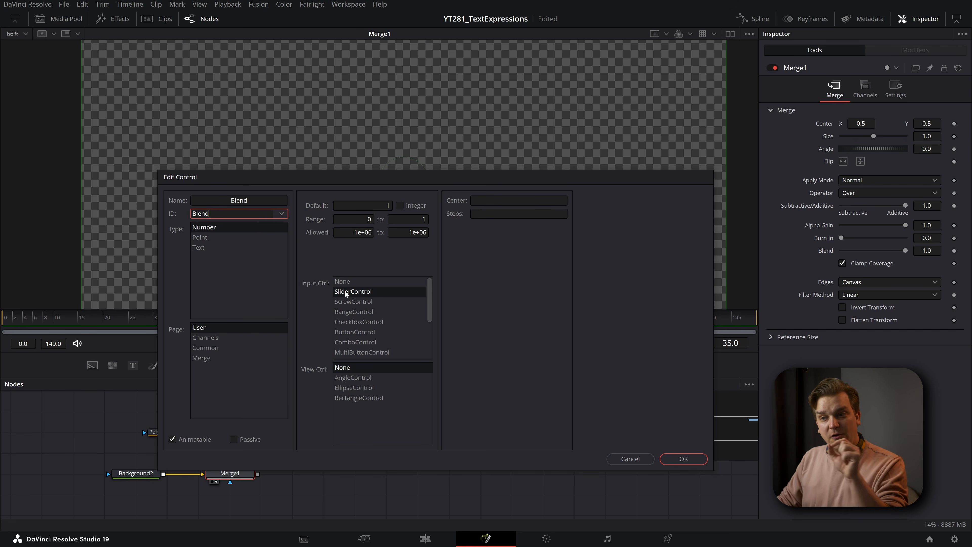
pyautogui.click(366, 321)
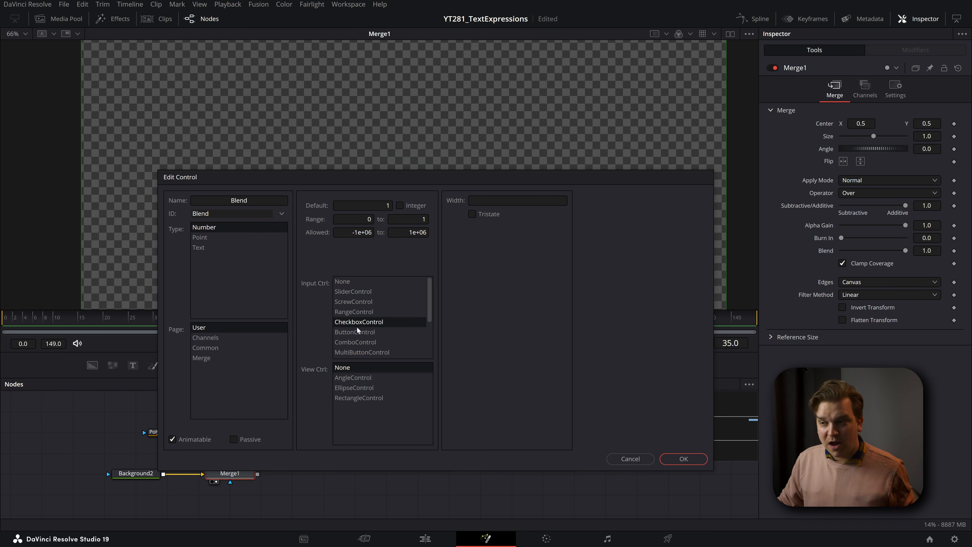
pyautogui.click(683, 459)
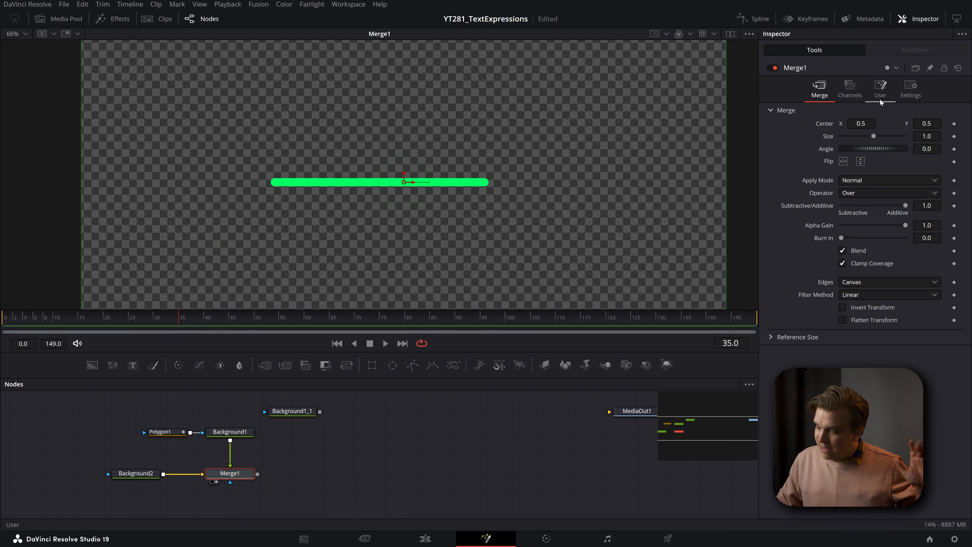
# - Test the Blend checkbox on Merge1's User page by switching it off and on again
pyautogui.click(880, 88)
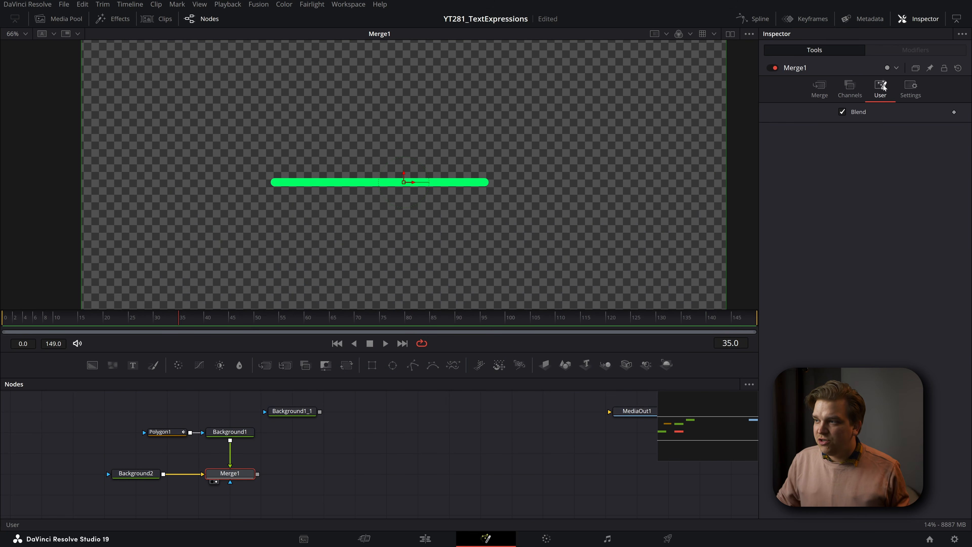
pyautogui.click(843, 112)
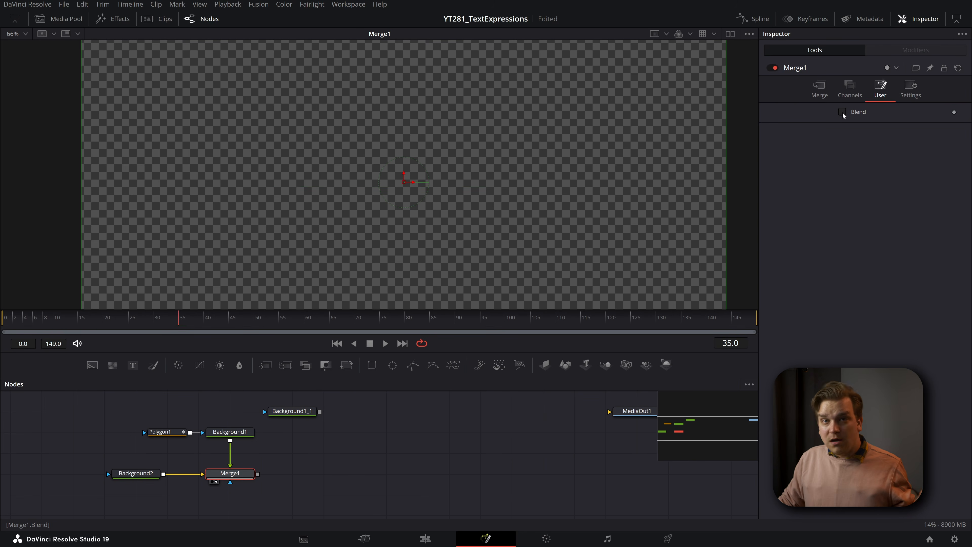
pyautogui.click(843, 112)
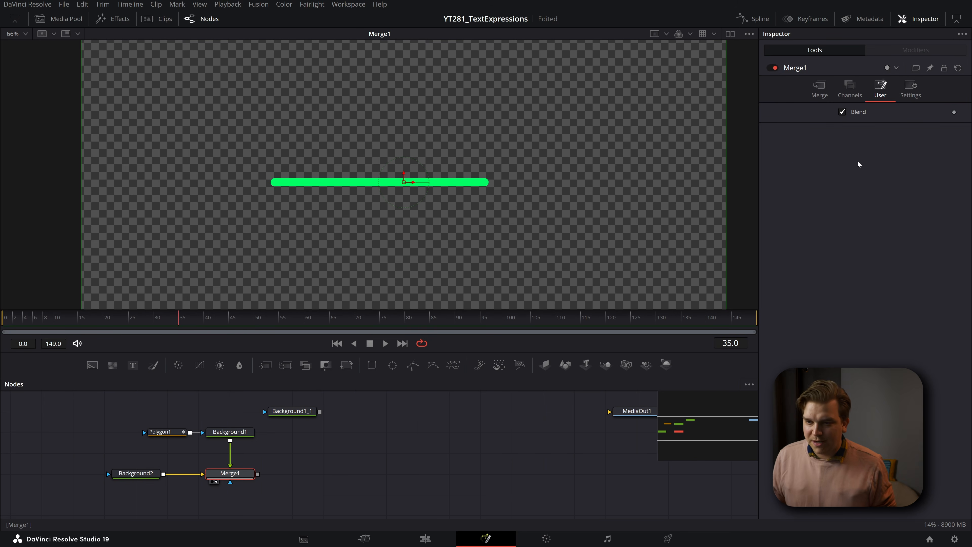
# - Recolor Background1 to a neutral grey with Red and Green at 0.4, and select the Polygon1 node
pyautogui.click(230, 432)
pyautogui.moveTo(905, 196); pyautogui.dragTo(868, 208)
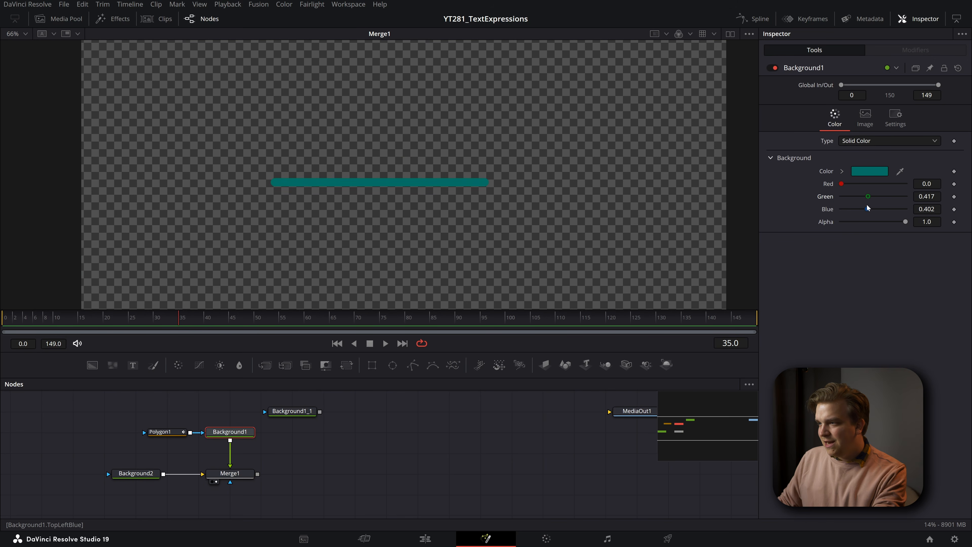
pyautogui.click(934, 196)
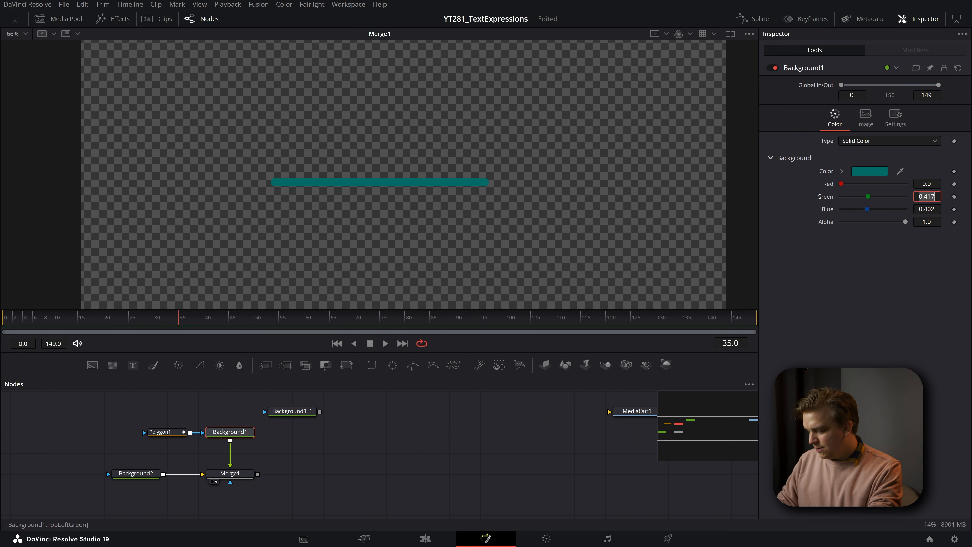
pyautogui.write('.5')
pyautogui.press('Tab')
pyautogui.write('.5')
pyautogui.press('Return')
pyautogui.doubleClick(927, 184)
pyautogui.write('.5')
pyautogui.press('Return')
pyautogui.click(927, 184)
pyautogui.write('.4')
pyautogui.press('Tab')
pyautogui.write('.4')
pyautogui.press('Tab')
pyautogui.press('Tab')
pyautogui.click(164, 432)
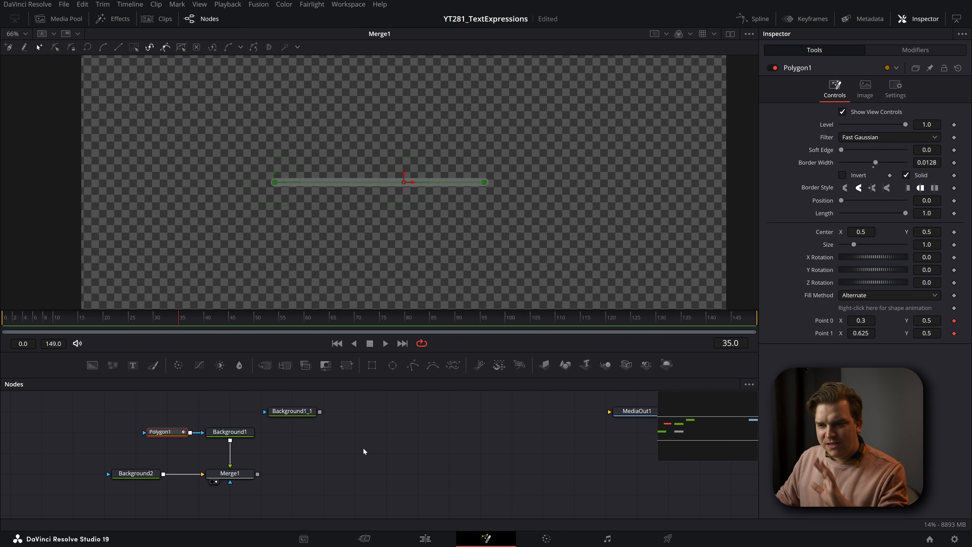
# - Recolor Background1_1 to light blue with Red 0.48, Green 0.898 and Blue 1.0, and save the project
pyautogui.click(301, 411)
pyautogui.doubleClick(926, 184)
pyautogui.write('1')
pyautogui.press('Tab')
pyautogui.write('1')
pyautogui.press('Tab')
pyautogui.write('1')
pyautogui.press('Tab')
pyautogui.moveTo(905, 196); pyautogui.dragTo(872, 184)
pyautogui.hotkey('ctrl', 's')
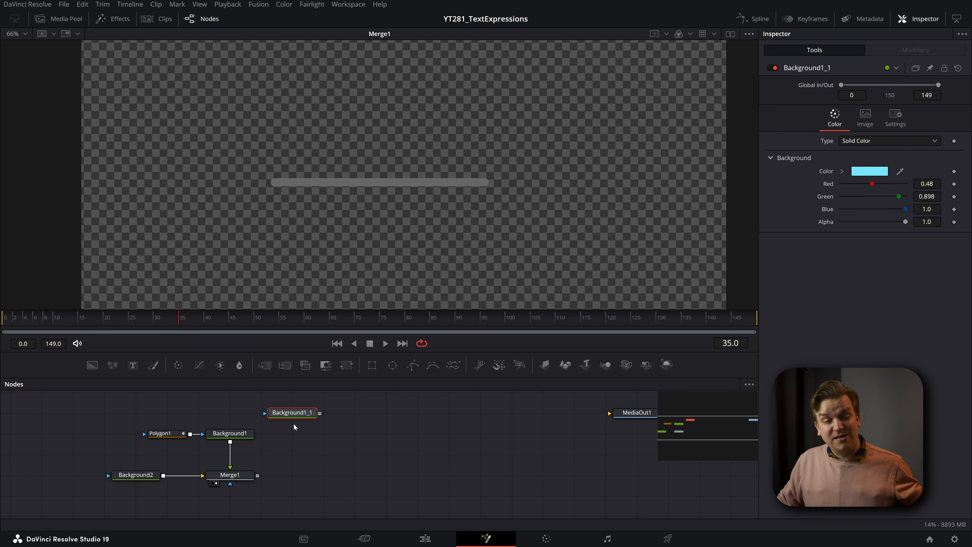
# - Merge Background1_1 over Merge1's output with a new Merge node, and show Merge1 in the viewer again
pyautogui.moveTo(258, 470); pyautogui.dragTo(257, 475)
pyautogui.press('1')
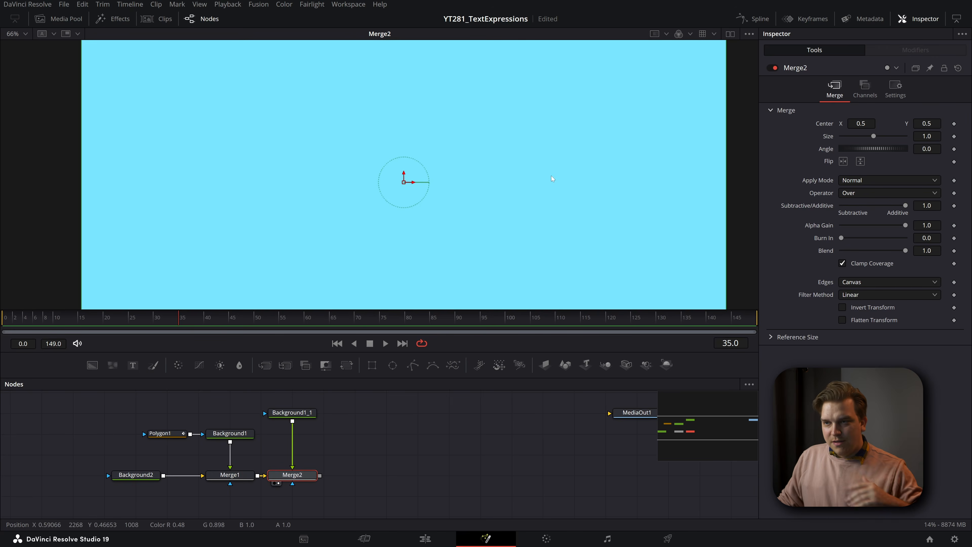
pyautogui.click(297, 421)
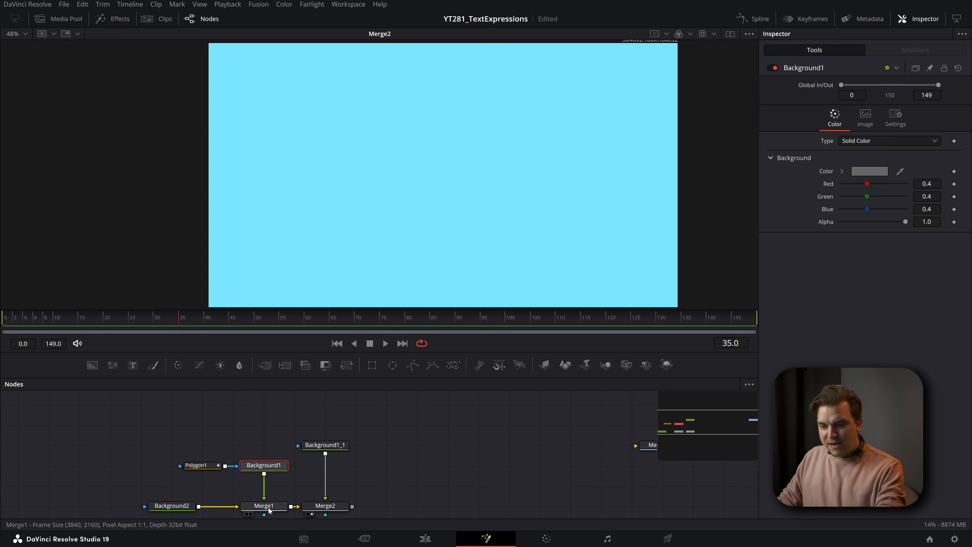
pyautogui.click(264, 506)
pyautogui.press('1')
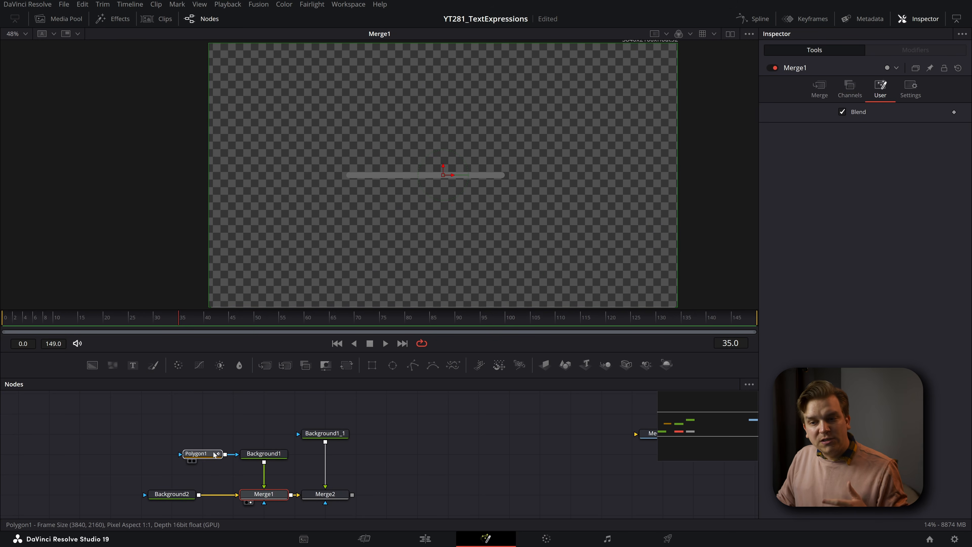
# - Duplicate the Polygon1 node without connecting it and place the copy next to Background1_1
pyautogui.click(205, 454)
pyautogui.moveTo(206, 455); pyautogui.dragTo(176, 456)
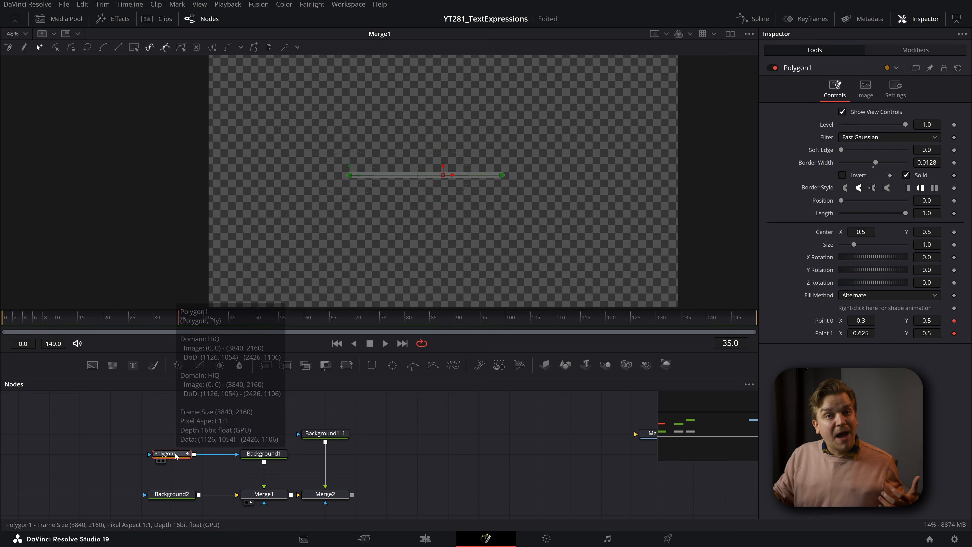
pyautogui.click(334, 434)
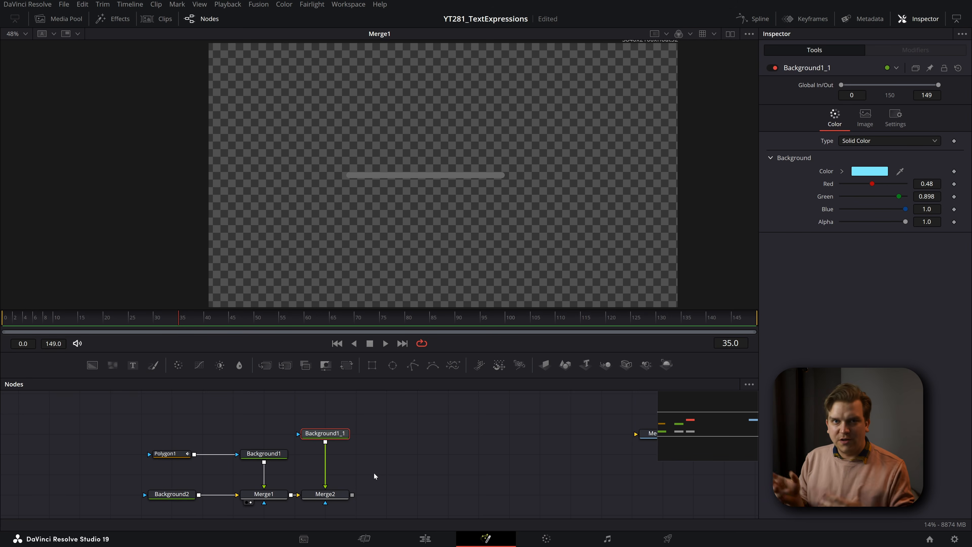
pyautogui.moveTo(149, 431); pyautogui.dragTo(164, 462)
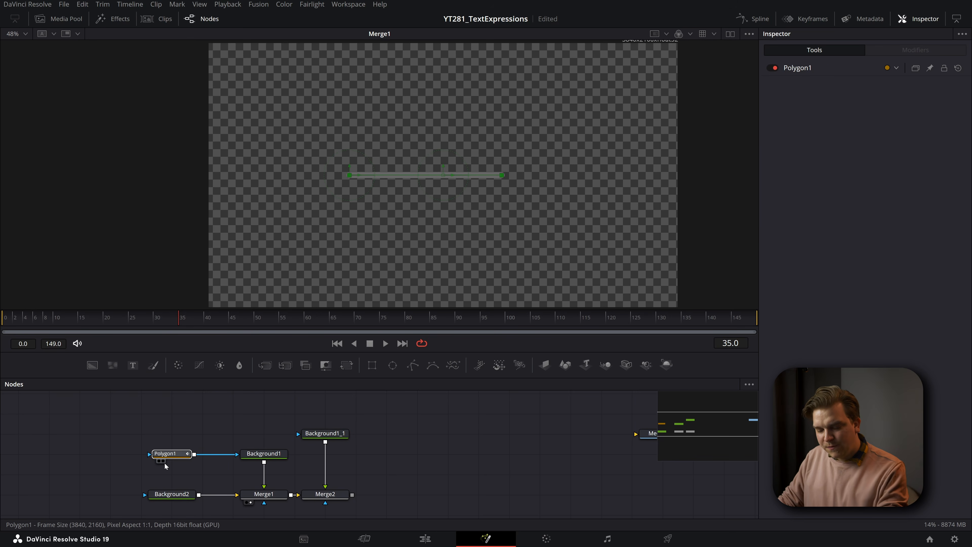
pyautogui.click(179, 428)
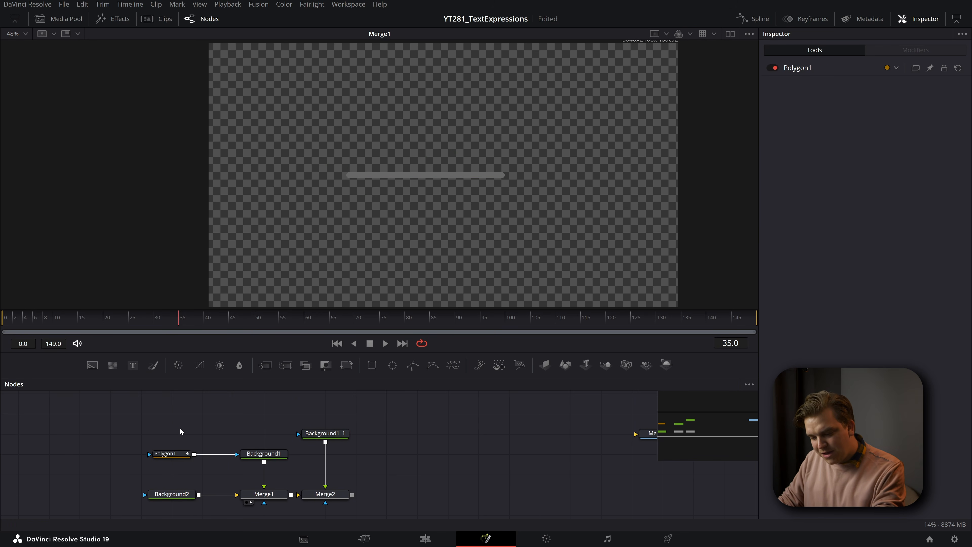
pyautogui.hotkey('ctrl', 'v')
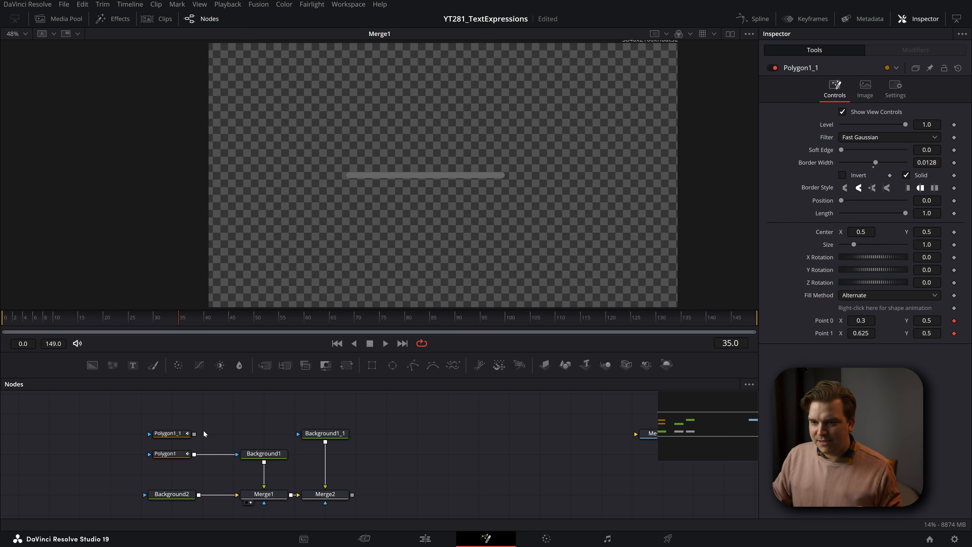
pyautogui.moveTo(180, 435)
pyautogui.moveTo(180, 435); pyautogui.dragTo(240, 436)
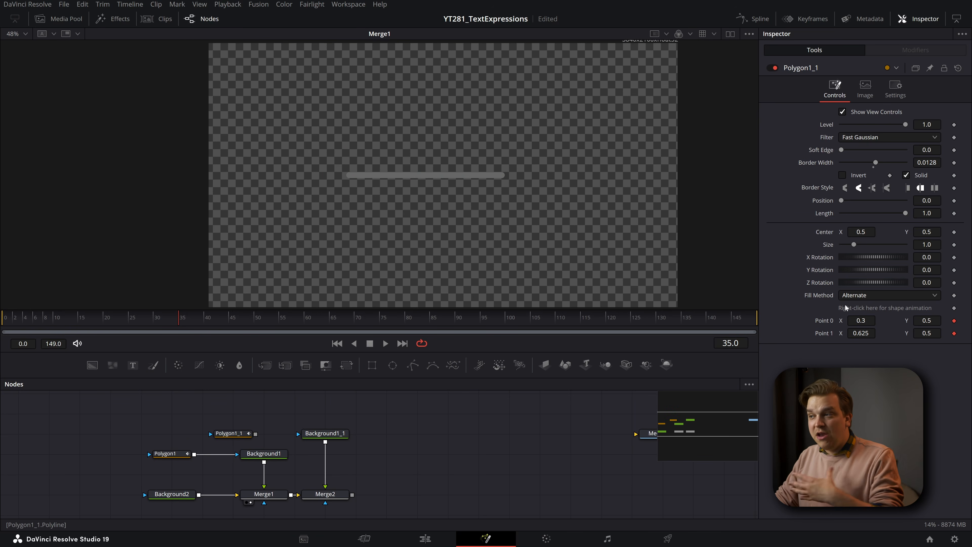
# - Replace the link on Polygon1_1's Point 0 with a connection to Polygon1's published Point 0, and show Polygon1_1 in the viewer
pyautogui.click(233, 435)
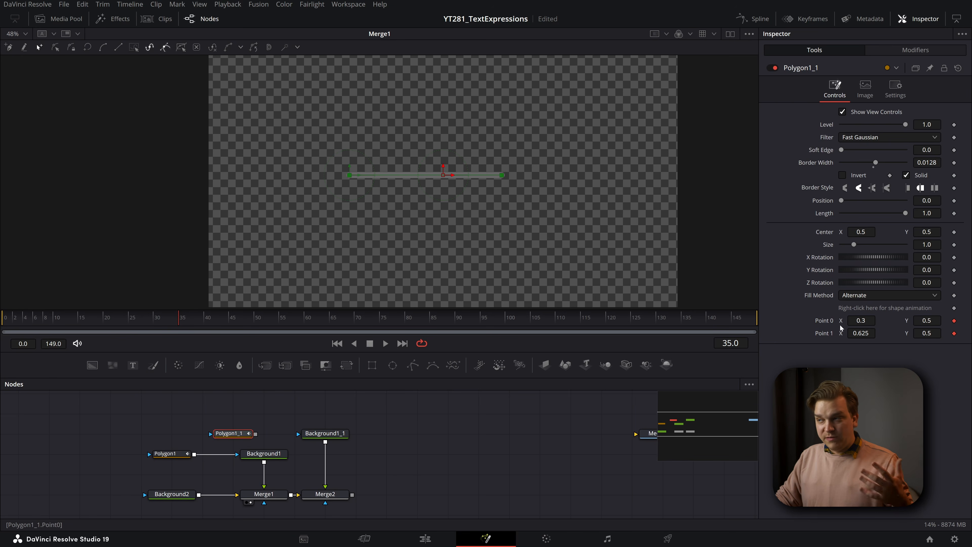
pyautogui.click(914, 49)
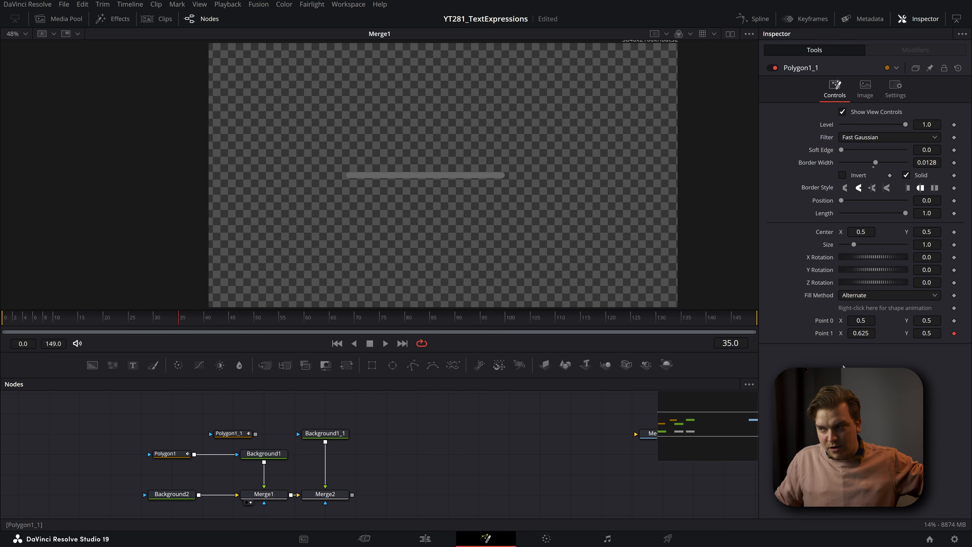
pyautogui.click(237, 437)
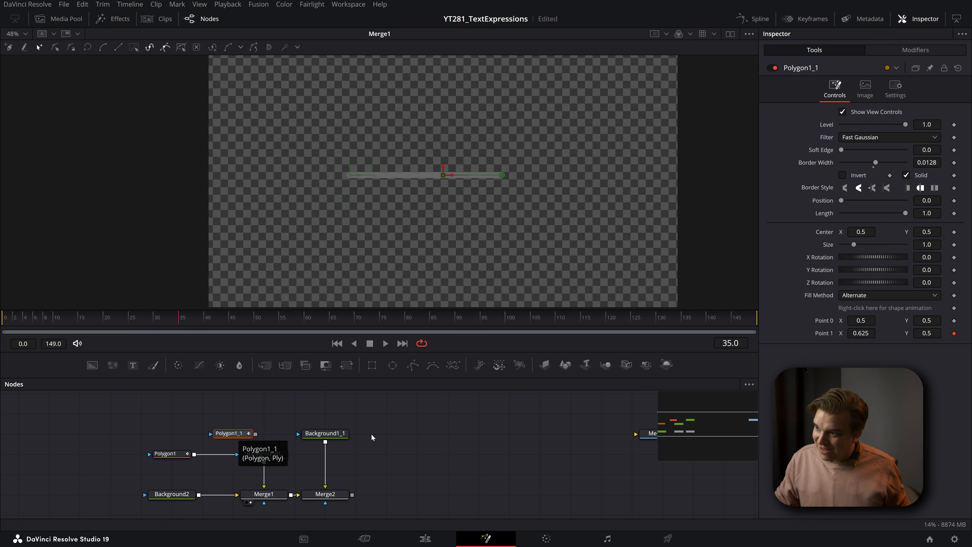
pyautogui.rightClick(824, 321)
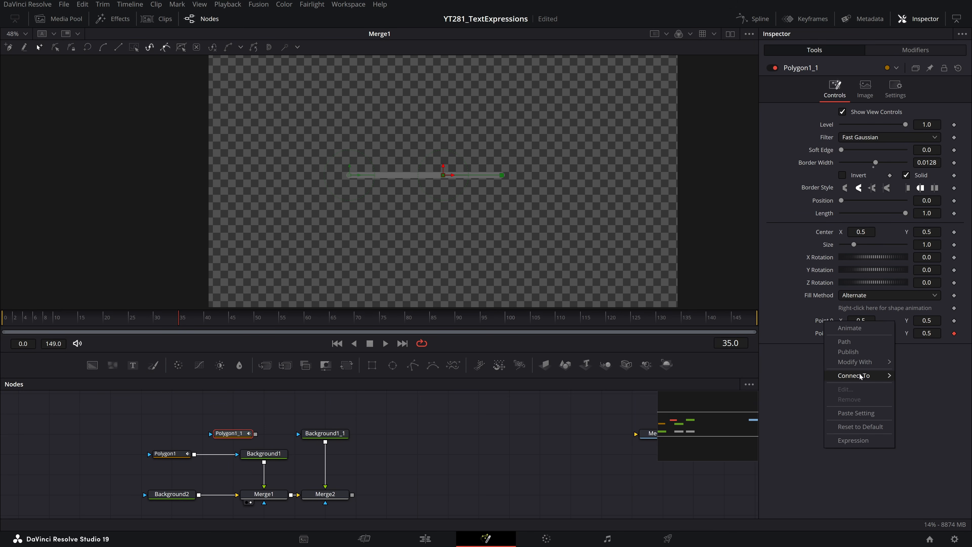
pyautogui.moveTo(860, 375)
pyautogui.moveTo(779, 378)
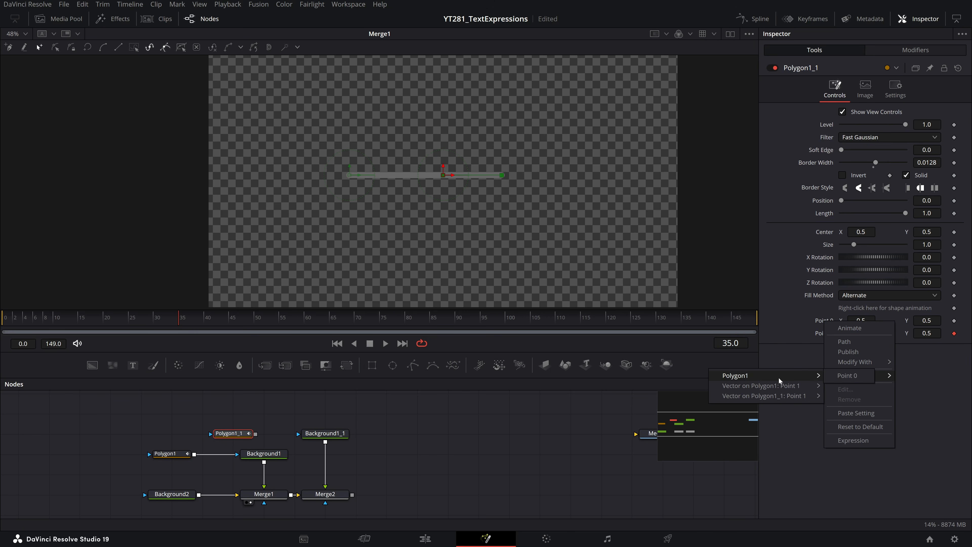
pyautogui.click(827, 376)
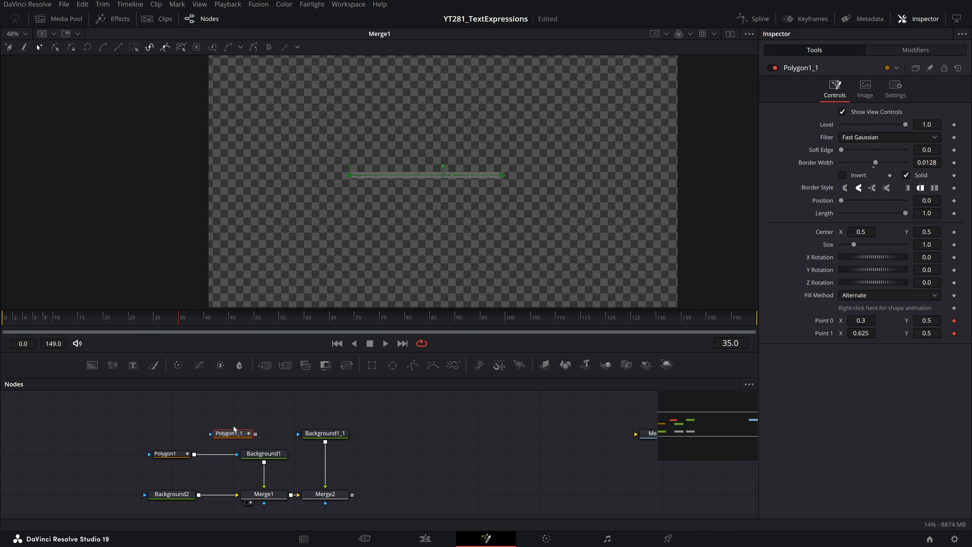
pyautogui.press('1')
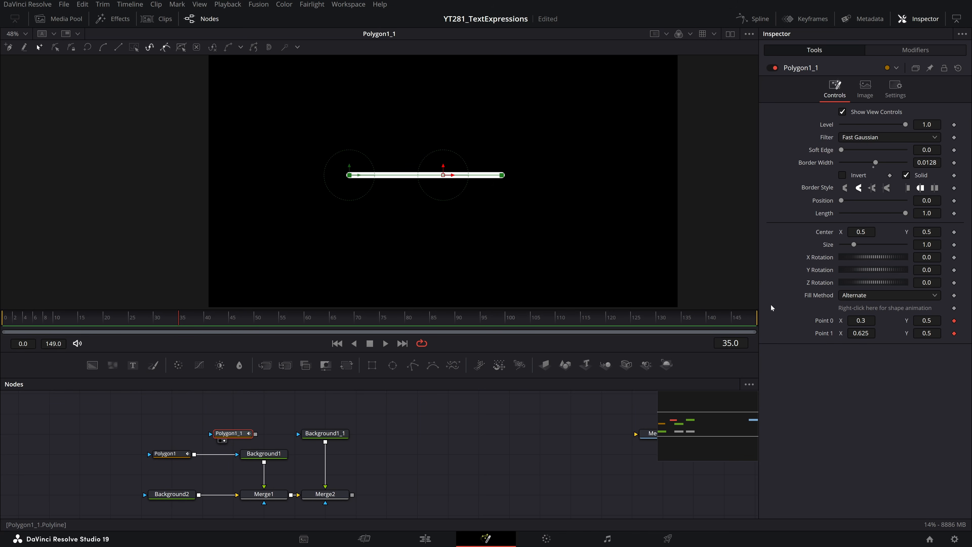
# - Test the link by moving Polygon1's Point 0 to about X 0.28, Y 0.31 and comparing both polygons' points
pyautogui.click(174, 453)
pyautogui.moveTo(349, 176); pyautogui.dragTo(340, 226)
pyautogui.scroll(2, 170, 431)
pyautogui.scroll(2, 232, 428)
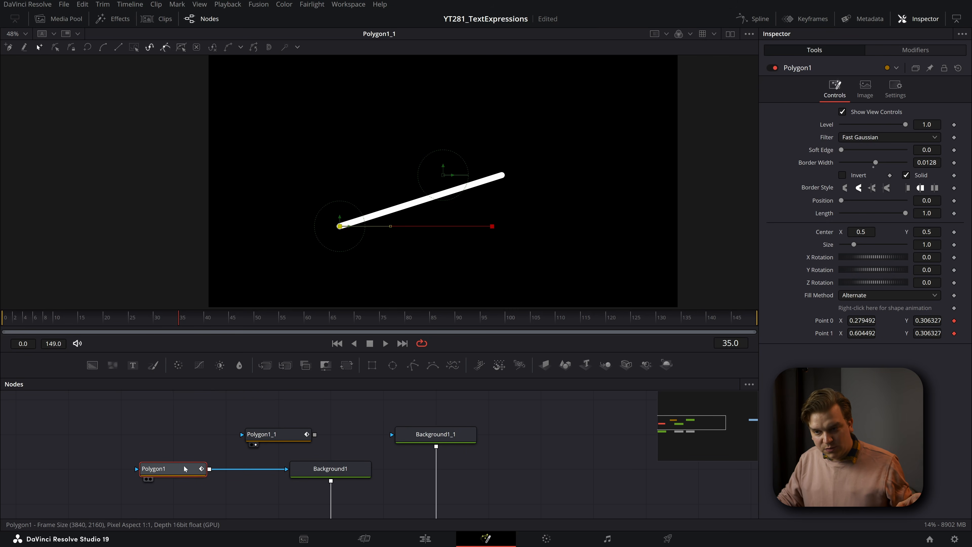
pyautogui.click(270, 436)
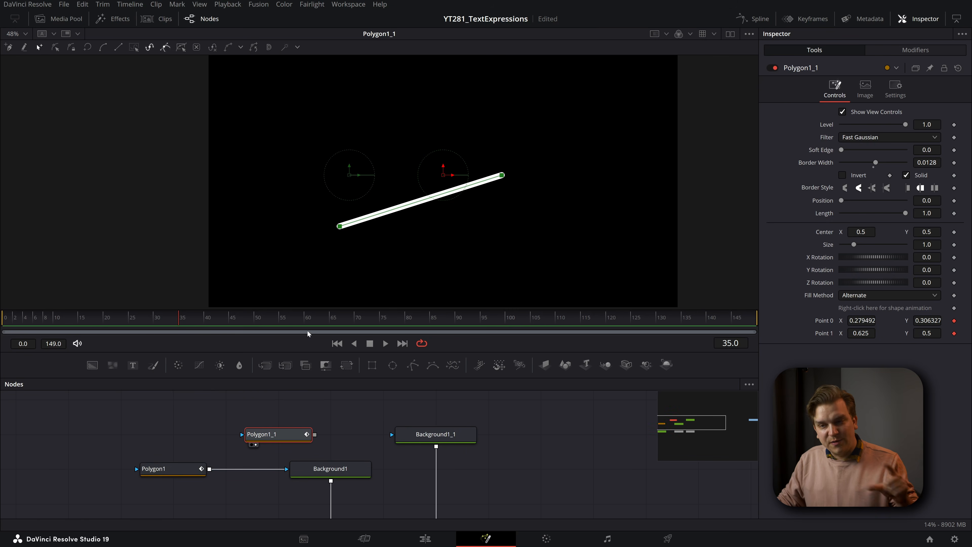
pyautogui.click(182, 474)
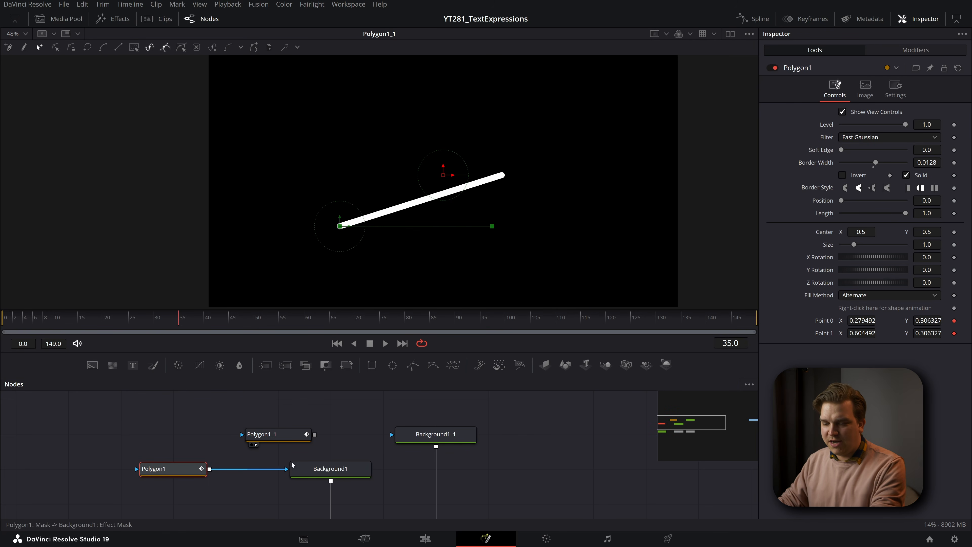
pyautogui.click(372, 427)
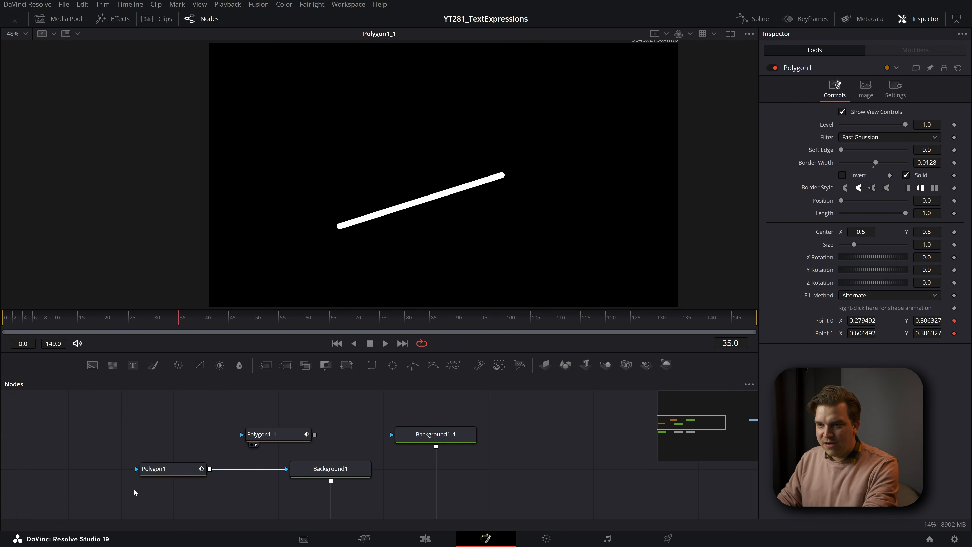
# - Remove the copied Origin link from Polygon1_1's Point 1 vector and connect the Origin to Polygon1's Point 0
pyautogui.click(276, 435)
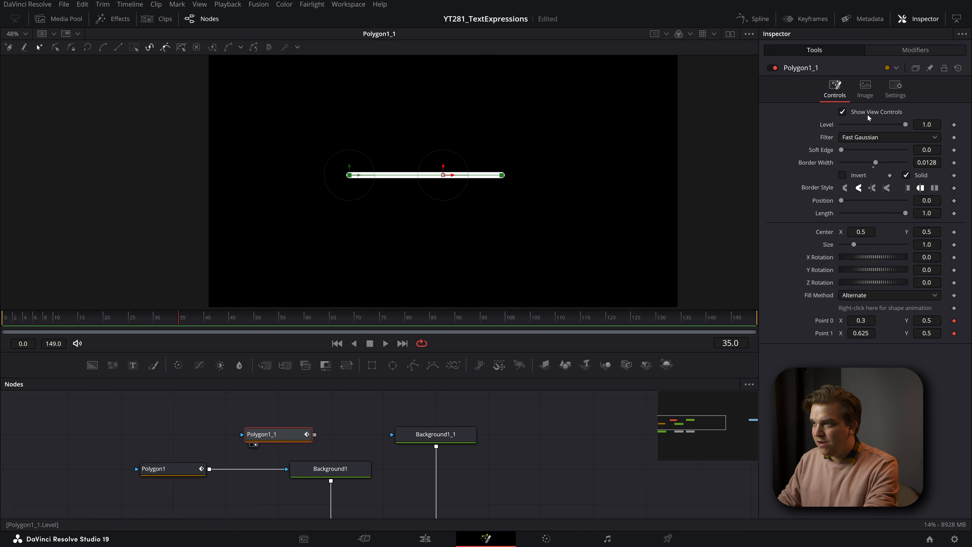
pyautogui.click(909, 52)
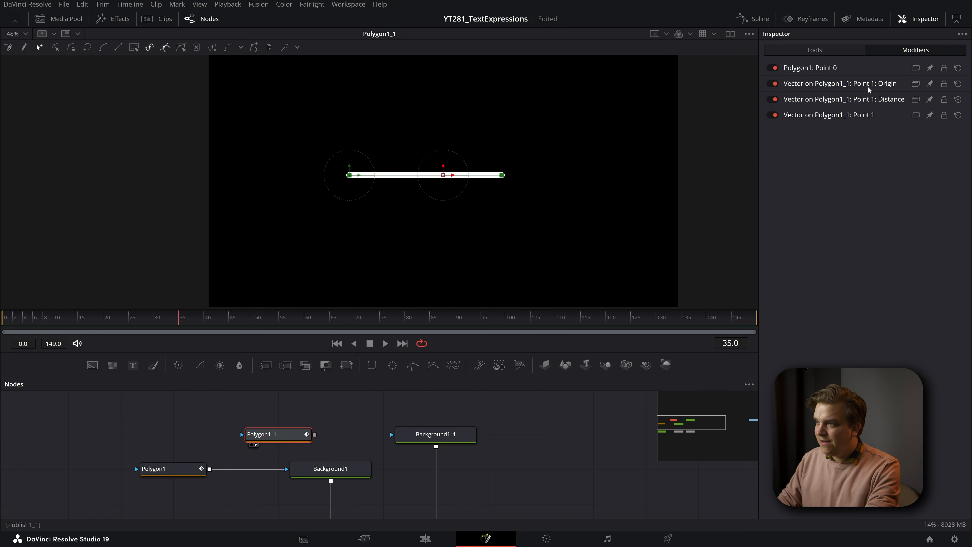
pyautogui.click(806, 114)
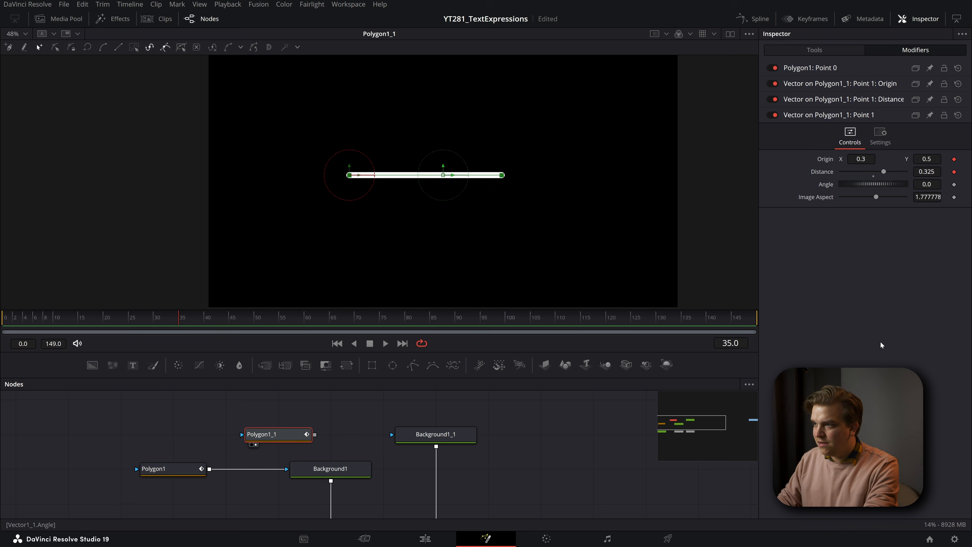
pyautogui.rightClick(823, 162)
pyautogui.click(863, 259)
pyautogui.rightClick(824, 147)
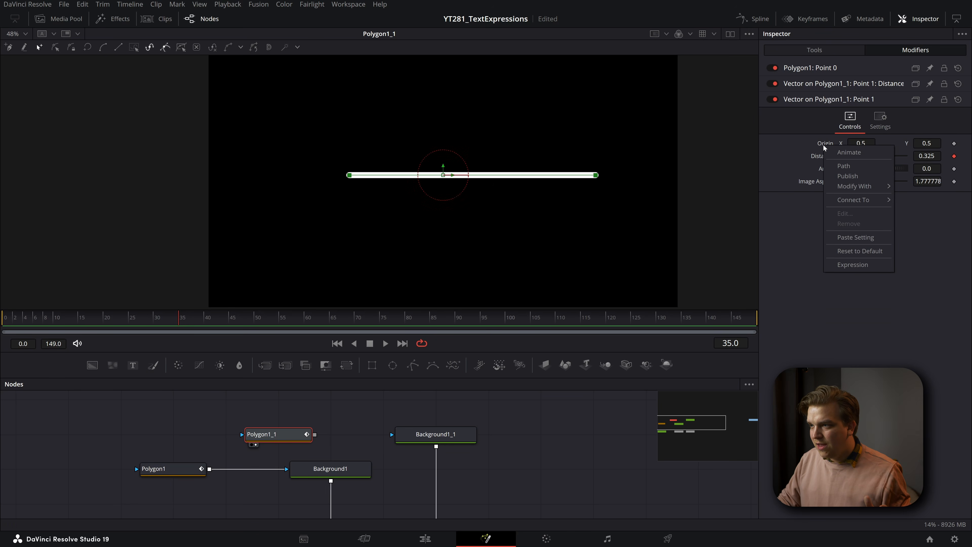
pyautogui.moveTo(858, 200)
pyautogui.moveTo(799, 201)
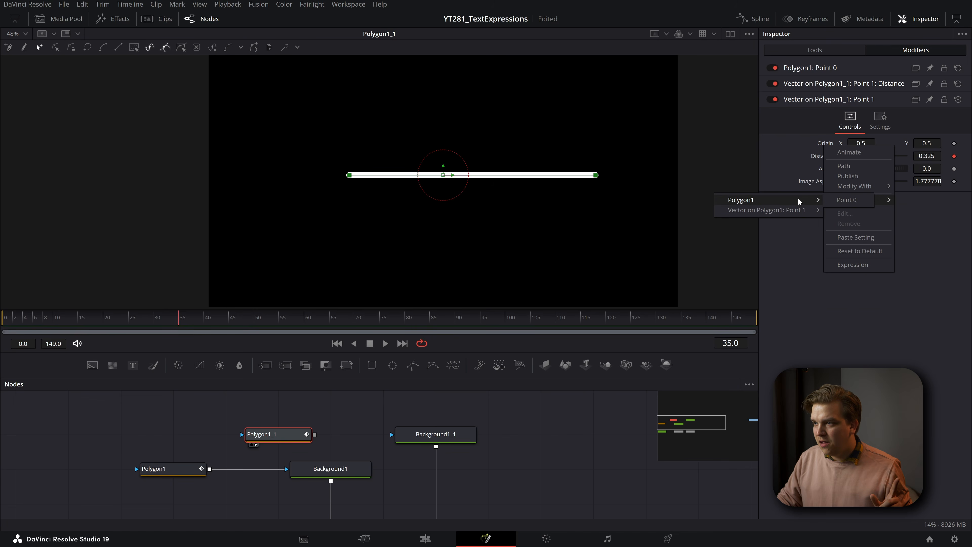
pyautogui.click(844, 200)
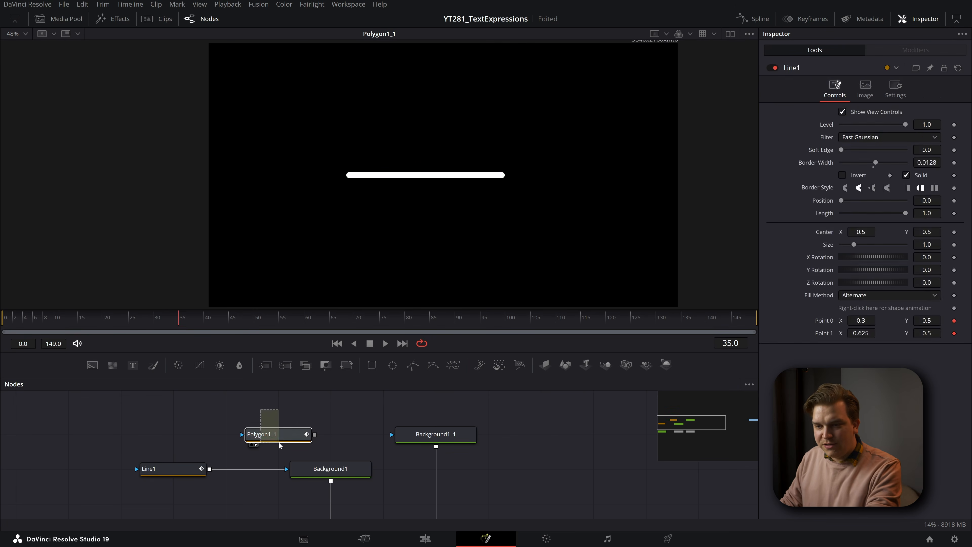
# - Rename the Polygon1_1 node as Line2
pyautogui.moveTo(280, 445); pyautogui.dragTo(281, 443)
pyautogui.press('F2')
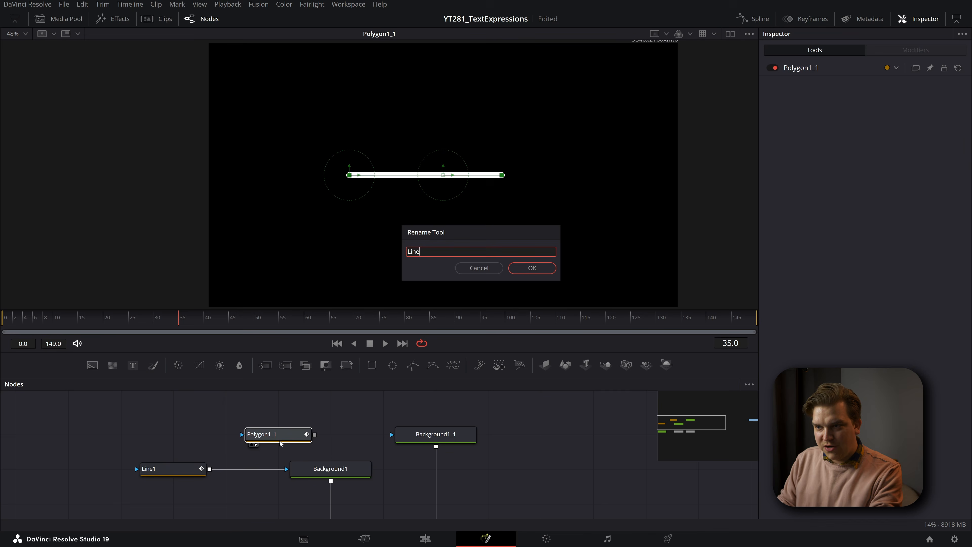
pyautogui.write('Line2')
pyautogui.click(532, 268)
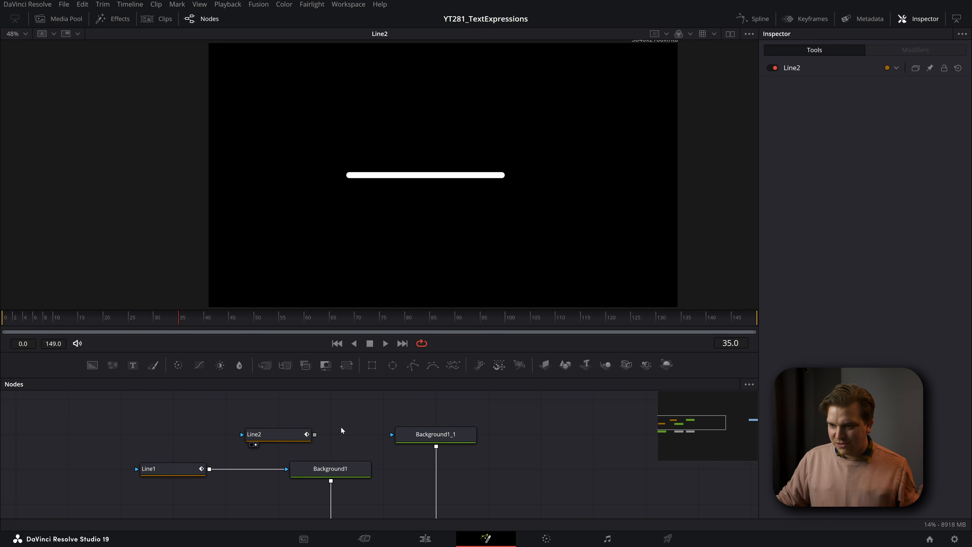
# - Switch to dual viewers showing Line1 beside Line2, and select Line1 for editing
pyautogui.click(301, 437)
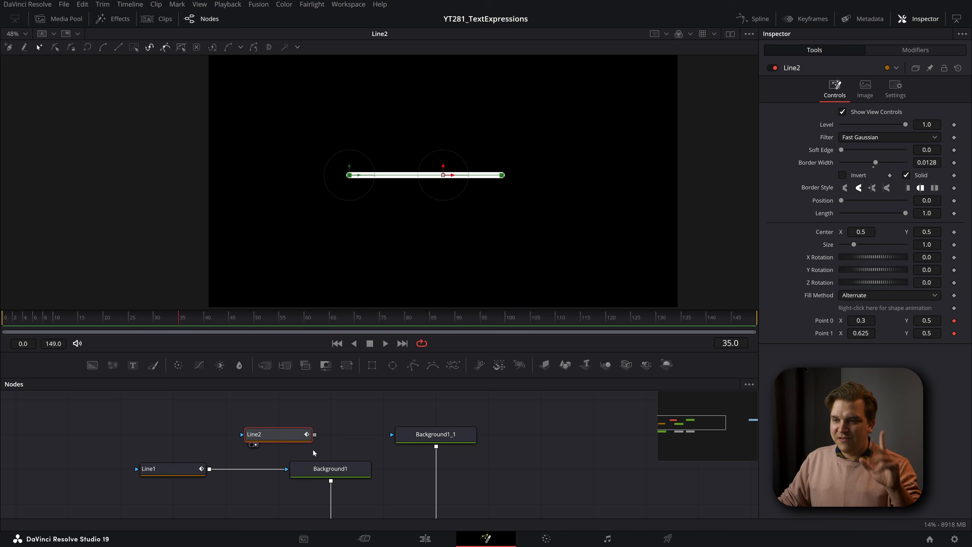
pyautogui.click(336, 423)
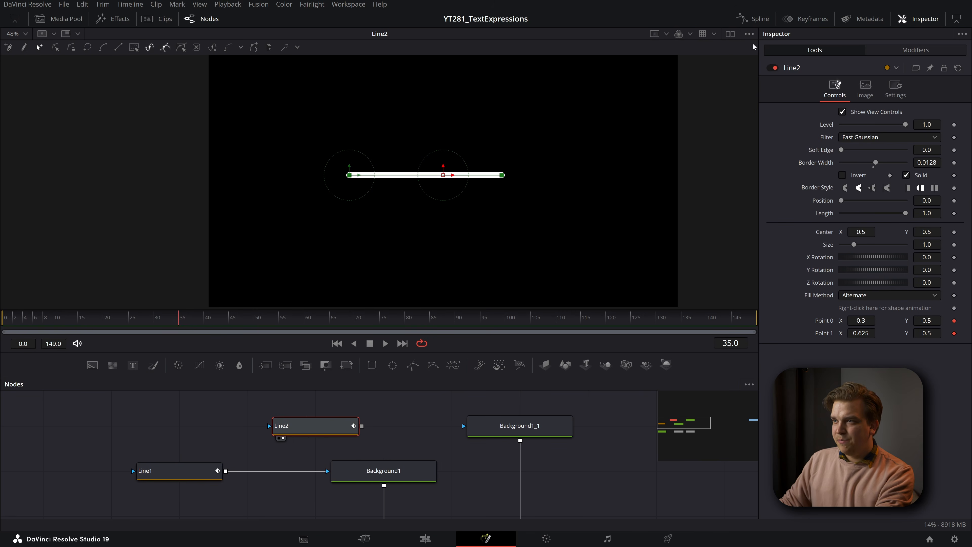
pyautogui.click(731, 34)
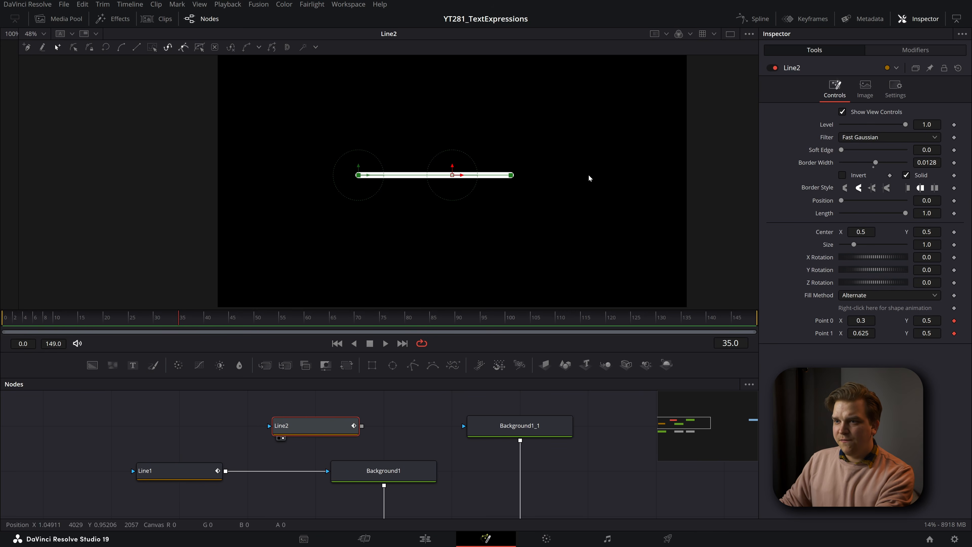
pyautogui.press('1')
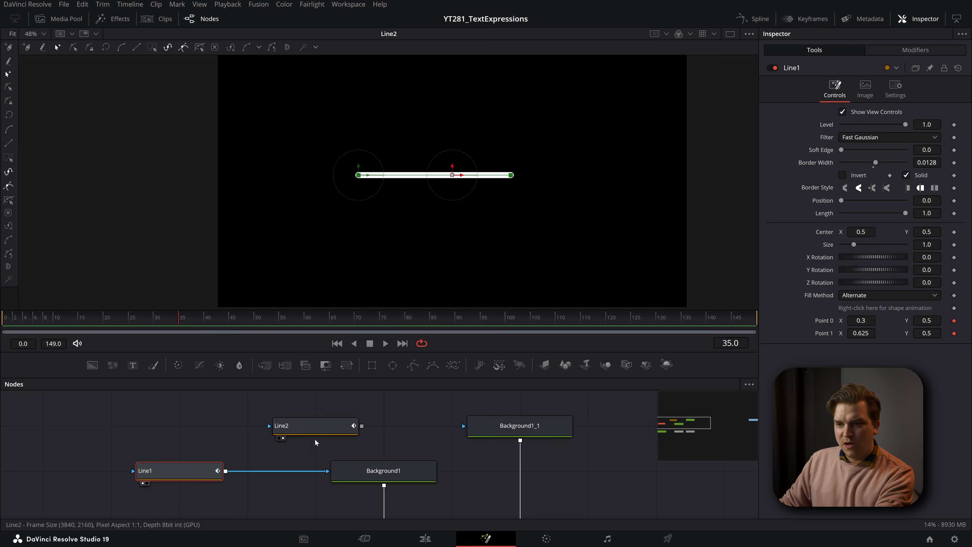
pyautogui.moveTo(19, 161); pyautogui.dragTo(360, 184)
pyautogui.click(217, 408)
pyautogui.click(163, 470)
# - Move Line1's Point 0 to about X 0.31, Y 0.52 to test the linked line, and fit the image in the viewer
pyautogui.moveTo(527, 180)
pyautogui.mouseDown()
pyautogui.moveTo(525, 201)
pyautogui.moveTo(534, 175)
pyautogui.moveTo(514, 177)
pyautogui.moveTo(532, 169)
pyautogui.mouseUp()
pyautogui.click(384, 34)
pyautogui.click(379, 56)
pyautogui.moveTo(358, 151); pyautogui.dragTo(380, 162)
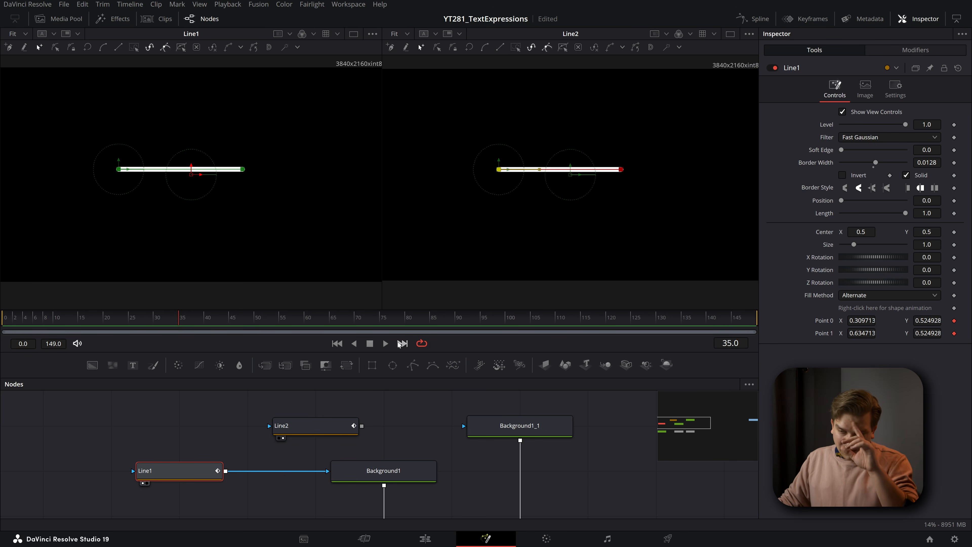
# - Shorten Line2's Point 1 vector distance to 0.153 and move Line1's Point 0 to about X 0.339, Y 0.44
pyautogui.click(319, 429)
pyautogui.click(915, 49)
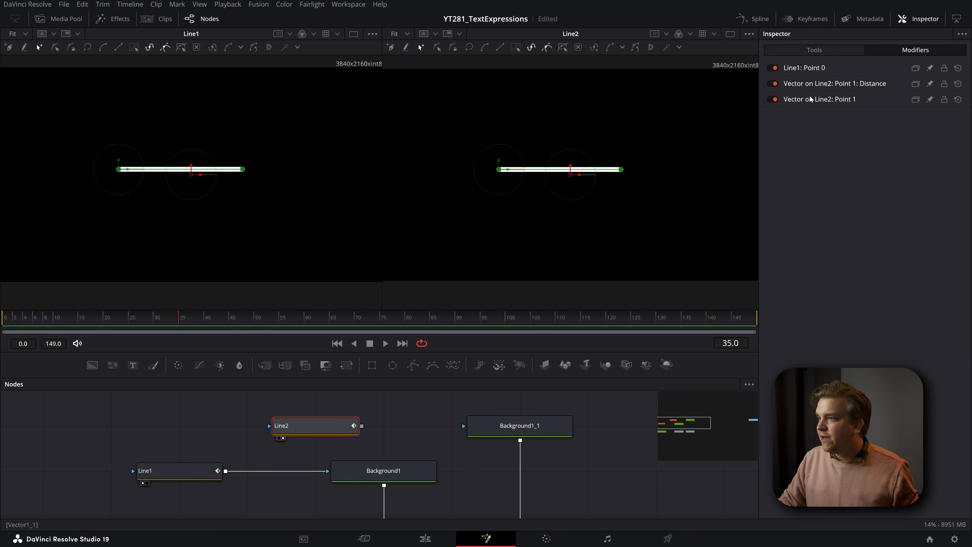
pyautogui.click(802, 86)
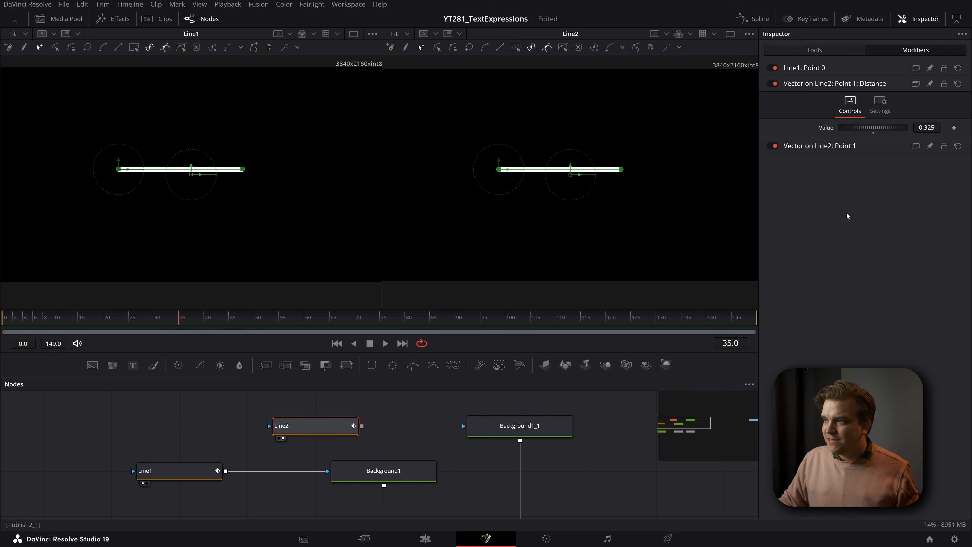
pyautogui.moveTo(873, 127); pyautogui.dragTo(867, 127)
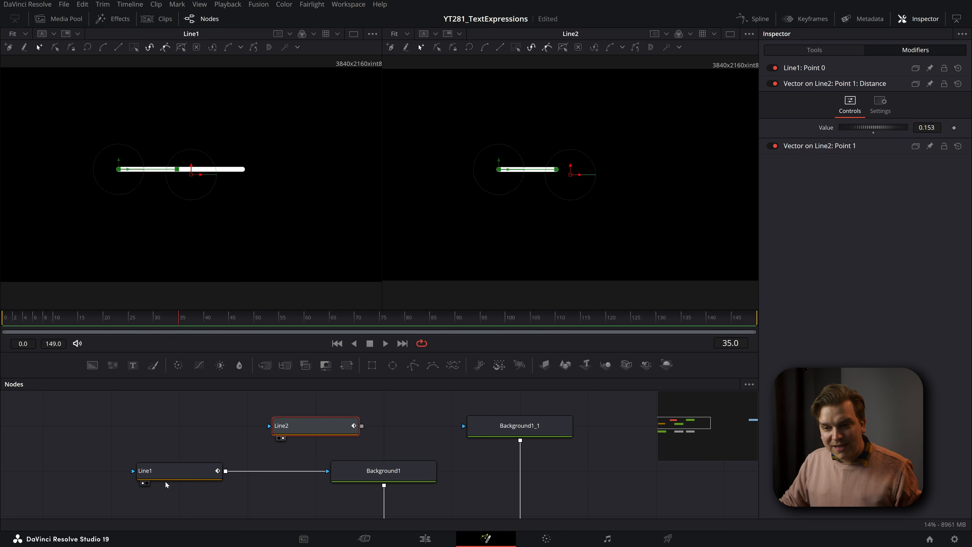
pyautogui.click(169, 472)
pyautogui.moveTo(119, 171)
pyautogui.mouseDown()
pyautogui.moveTo(112, 178)
pyautogui.moveTo(148, 169)
pyautogui.moveTo(129, 187)
pyautogui.mouseUp()
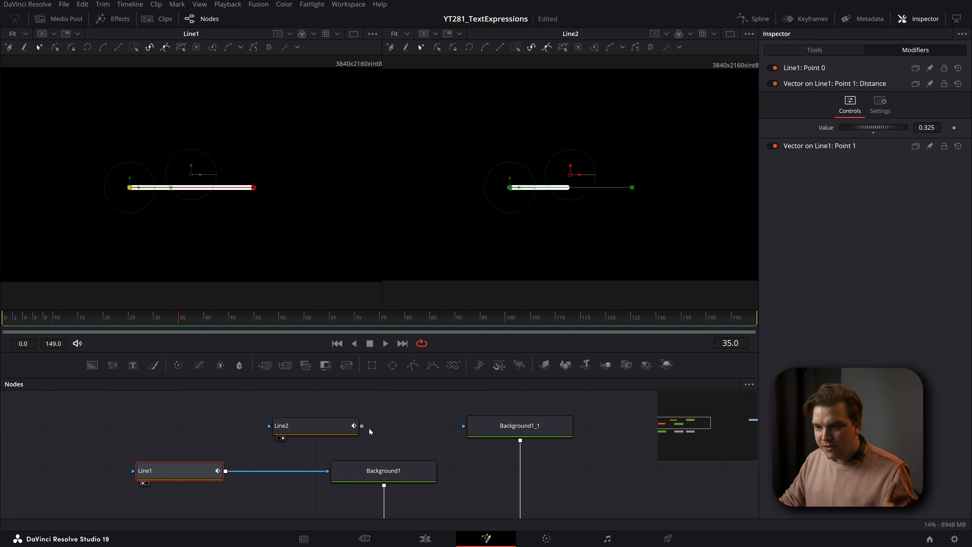
# - Connect Line2 to Background1_1 as its mask and show Merge2 in the second viewer
pyautogui.moveTo(368, 427); pyautogui.dragTo(504, 429)
pyautogui.scroll(-2, 445, 467)
pyautogui.moveTo(532, 515); pyautogui.dragTo(478, 462)
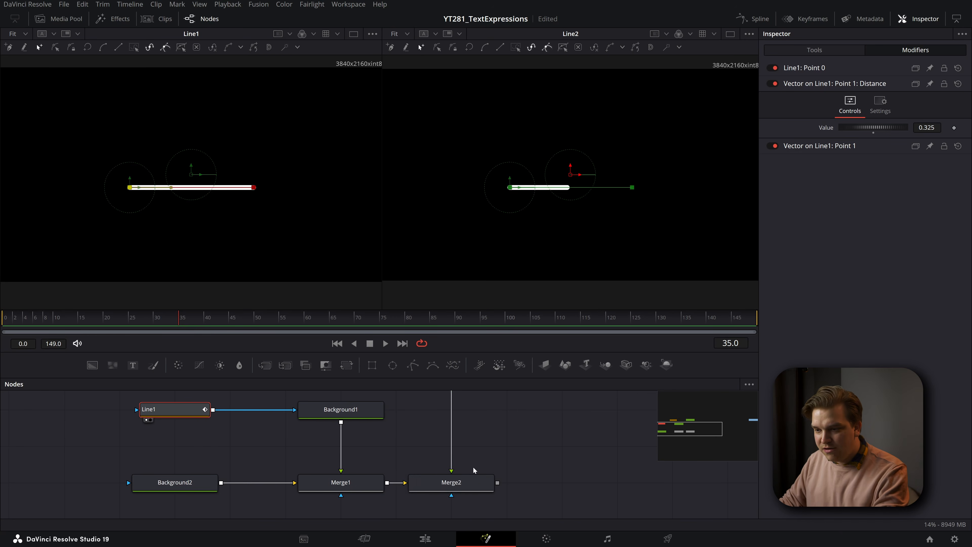
pyautogui.click(448, 487)
pyautogui.press('2')
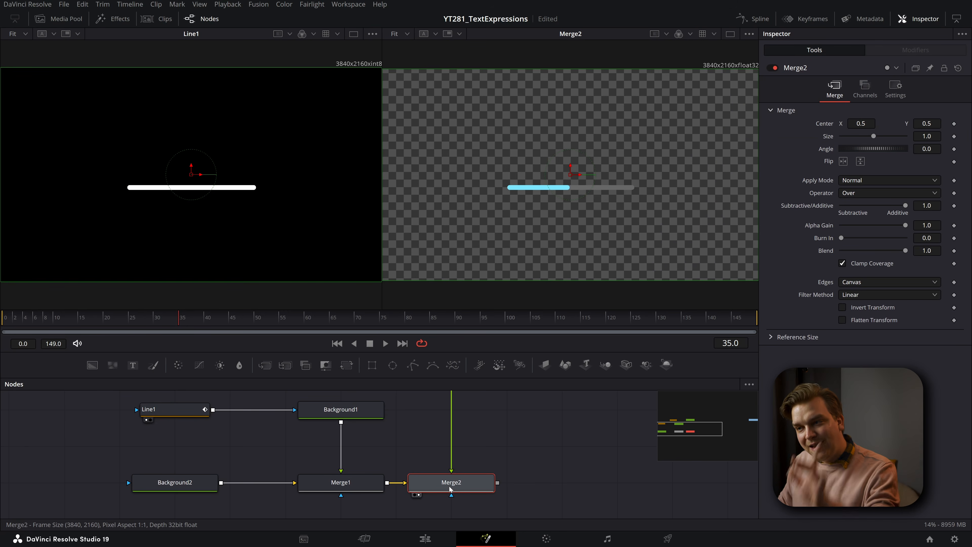
# - Shift Line1's Point 0 to about X 0.331, then try changing its Y value and undo that change
pyautogui.scroll(3, 612, 239)
pyautogui.scroll(1, 566, 238)
pyautogui.moveTo(409, 435); pyautogui.dragTo(480, 461)
pyautogui.click(251, 439)
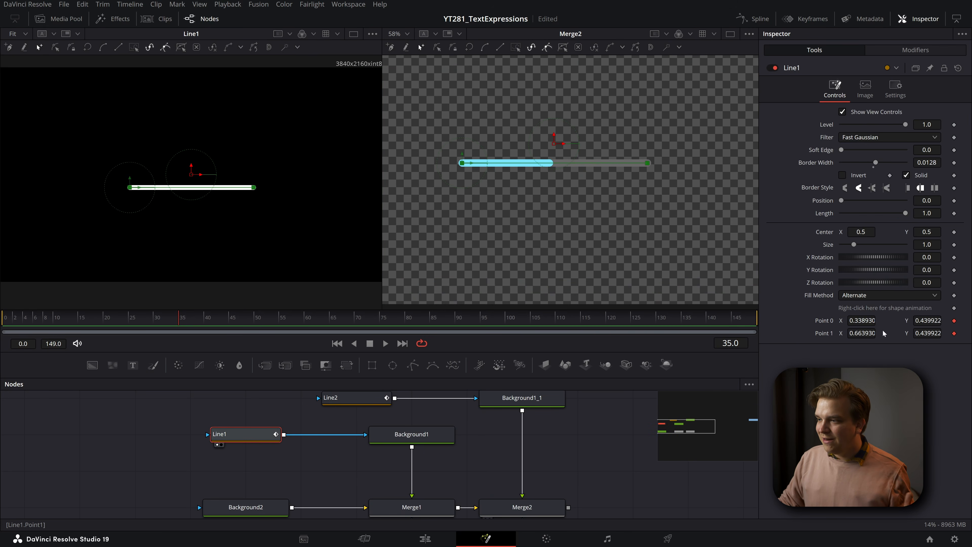
pyautogui.moveTo(861, 321)
pyautogui.mouseDown()
pyautogui.moveTo(901, 320)
pyautogui.moveTo(858, 321)
pyautogui.mouseUp()
pyautogui.moveTo(927, 320); pyautogui.dragTo(880, 320)
pyautogui.hotkey('ctrl', 'z')
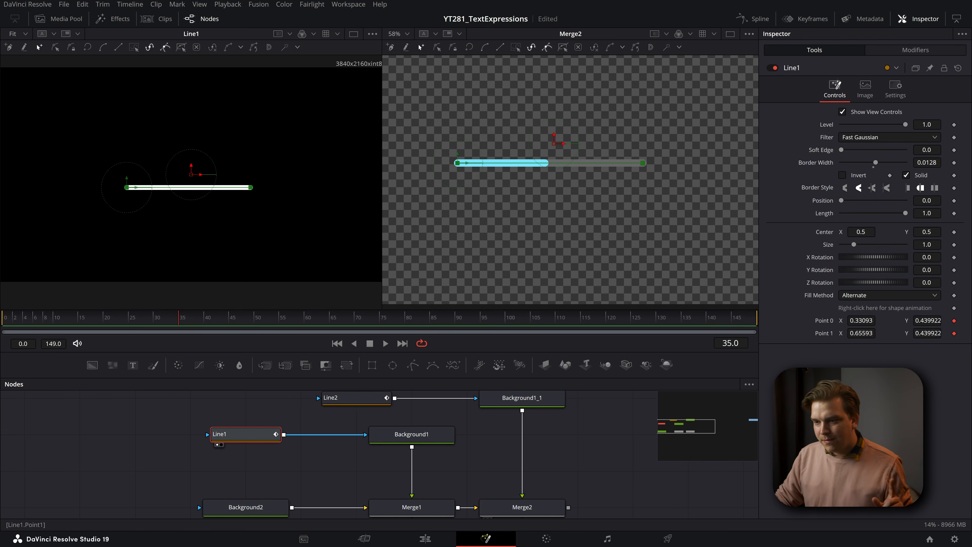
# - Test Line1's Point 1 vector distance at 0.5 and set it to 0.4
pyautogui.click(578, 477)
pyautogui.scroll(-2, 585, 434)
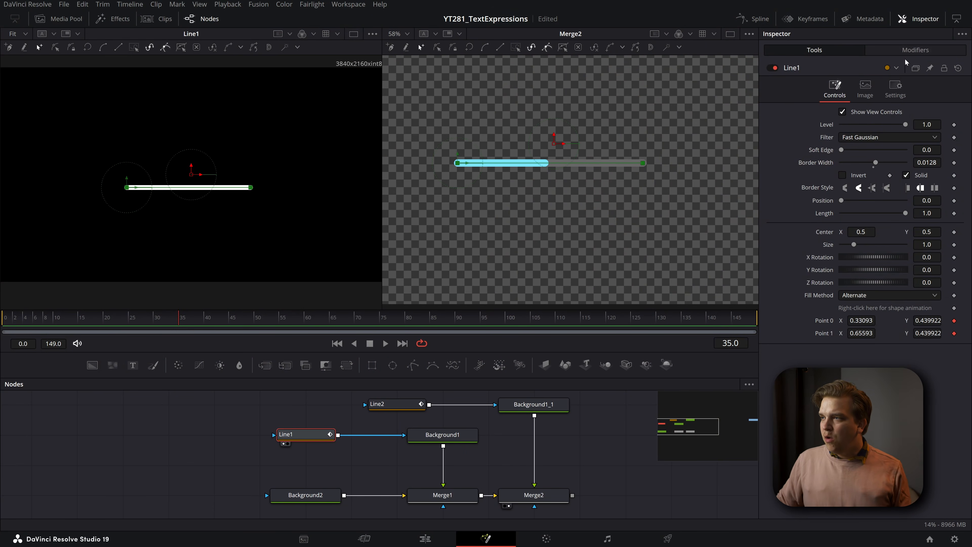
pyautogui.click(911, 51)
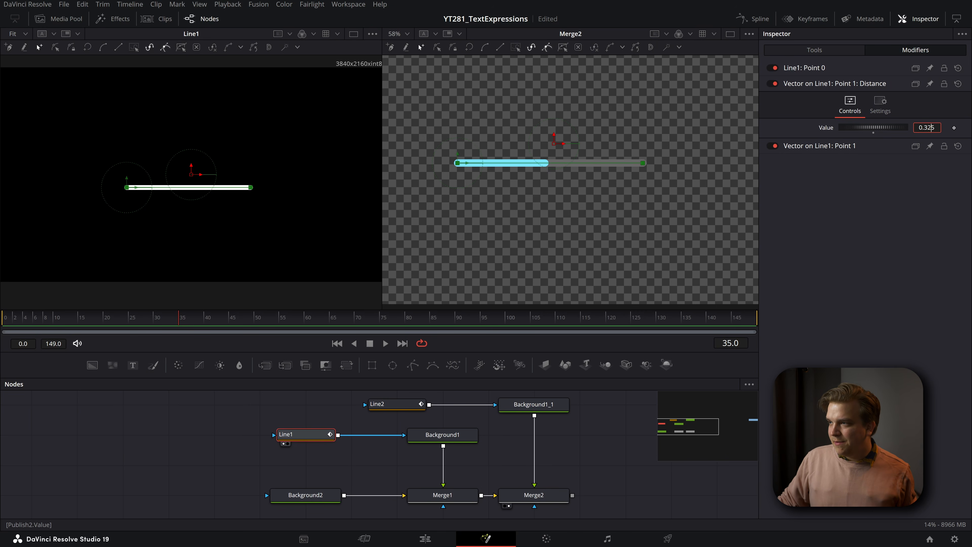
pyautogui.write('.5')
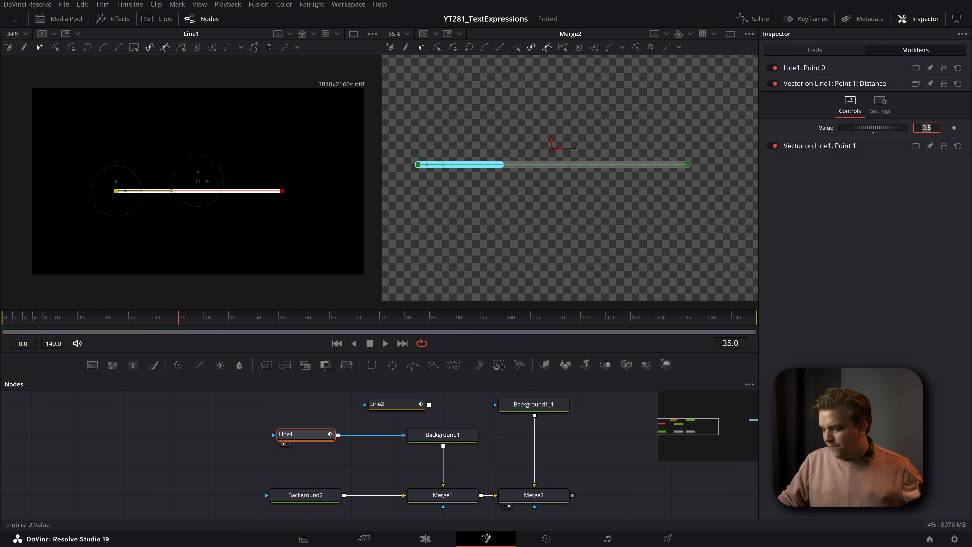
pyautogui.write('.')
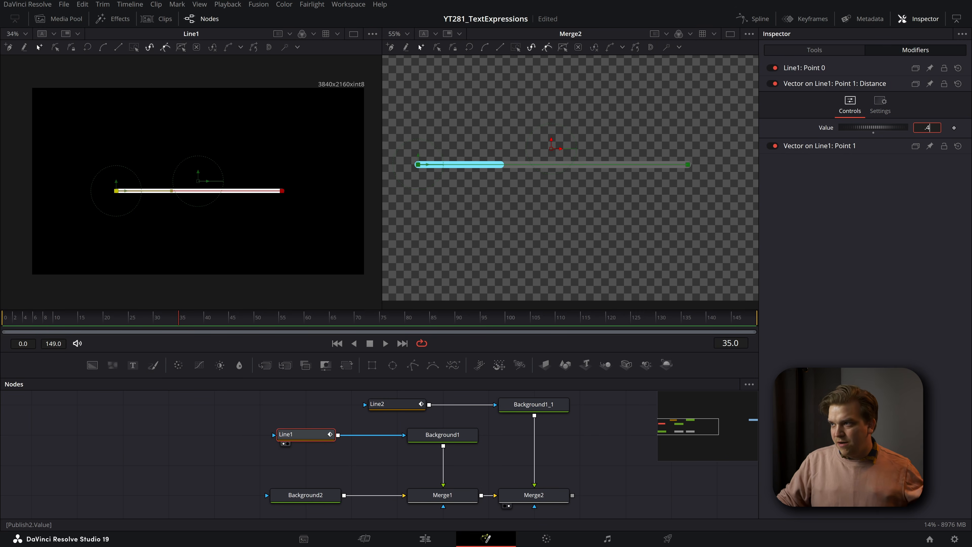
pyautogui.write('4')
pyautogui.press('Return')
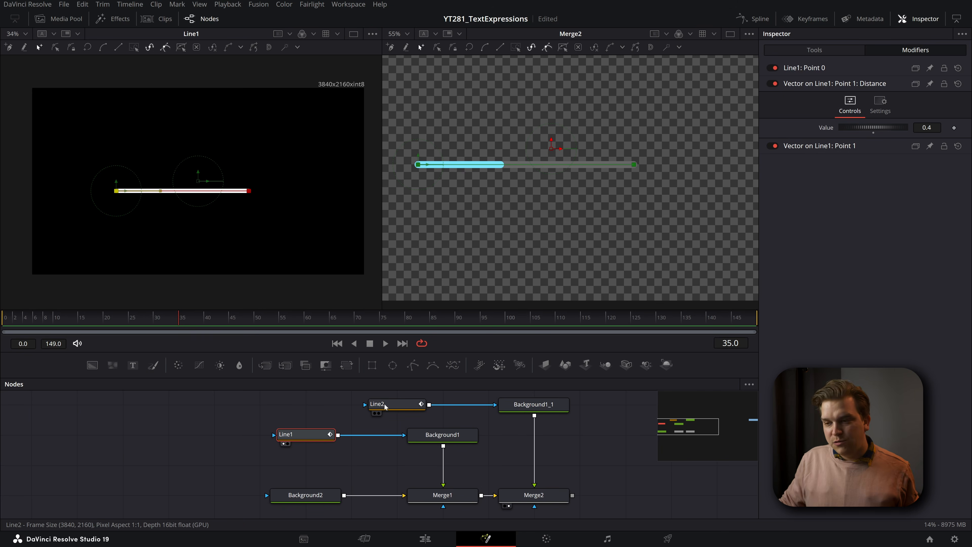
# - Set Line2's Point 1 vector distance to 0.2
pyautogui.moveTo(385, 406)
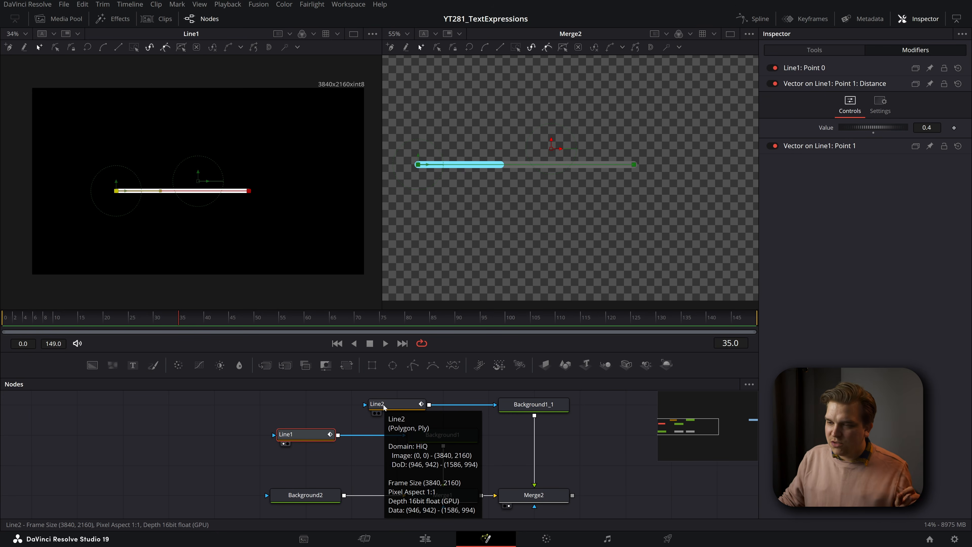
pyautogui.moveTo(494, 285); pyautogui.dragTo(521, 294)
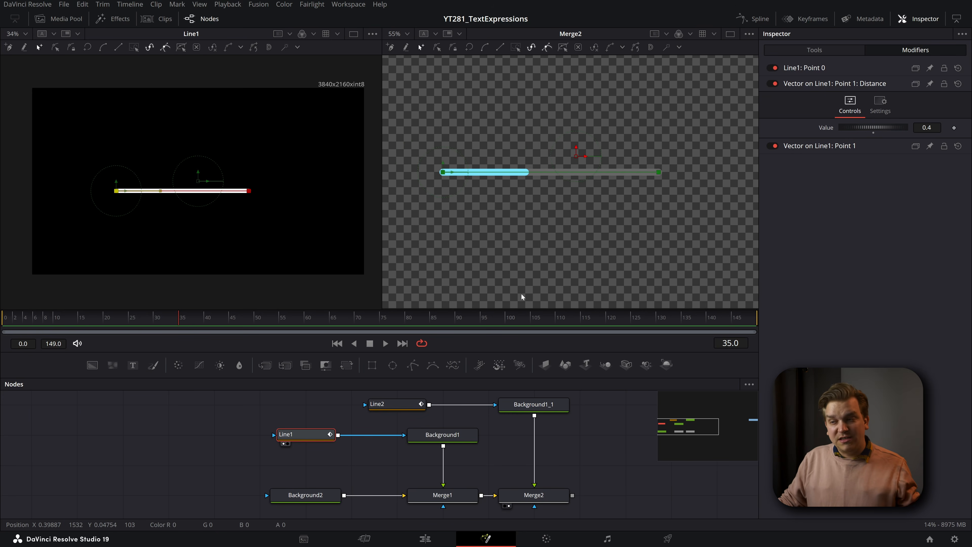
pyautogui.scroll(1, 404, 419)
pyautogui.click(393, 408)
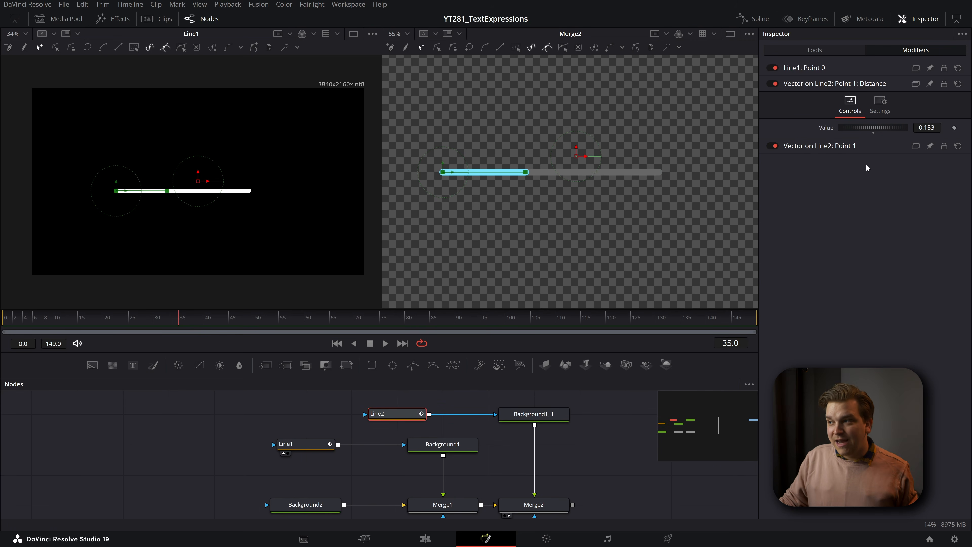
pyautogui.write('0.2')
pyautogui.press('Return')
pyautogui.press('Return')
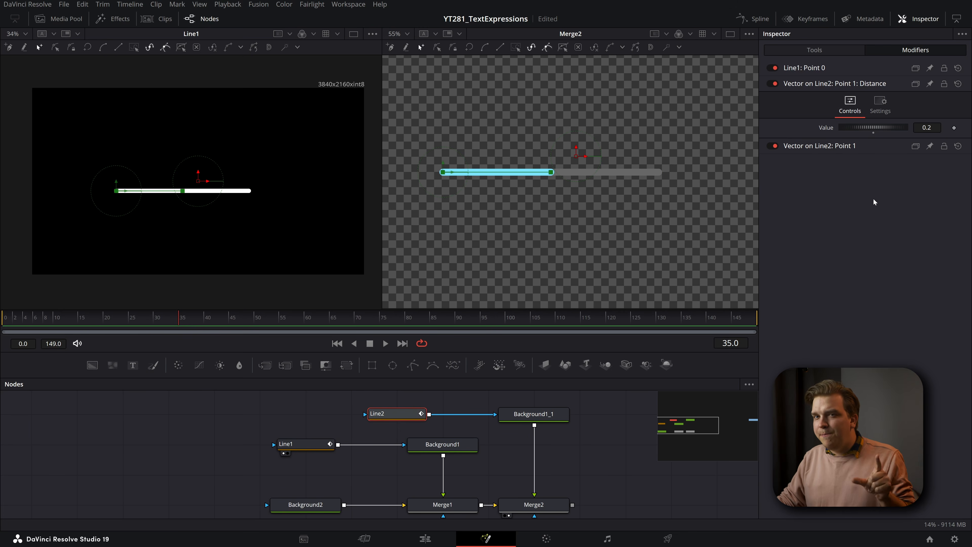
pyautogui.click(307, 447)
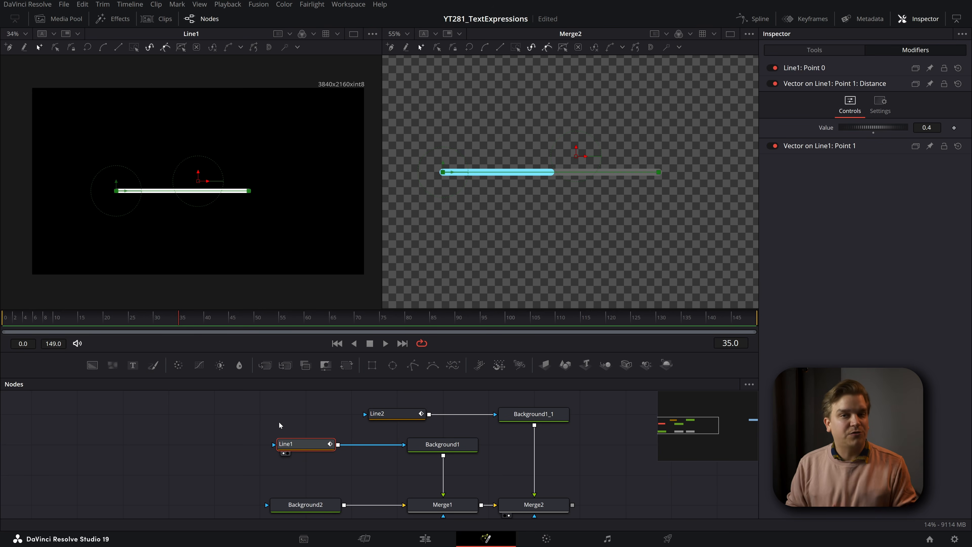
pyautogui.click(331, 412)
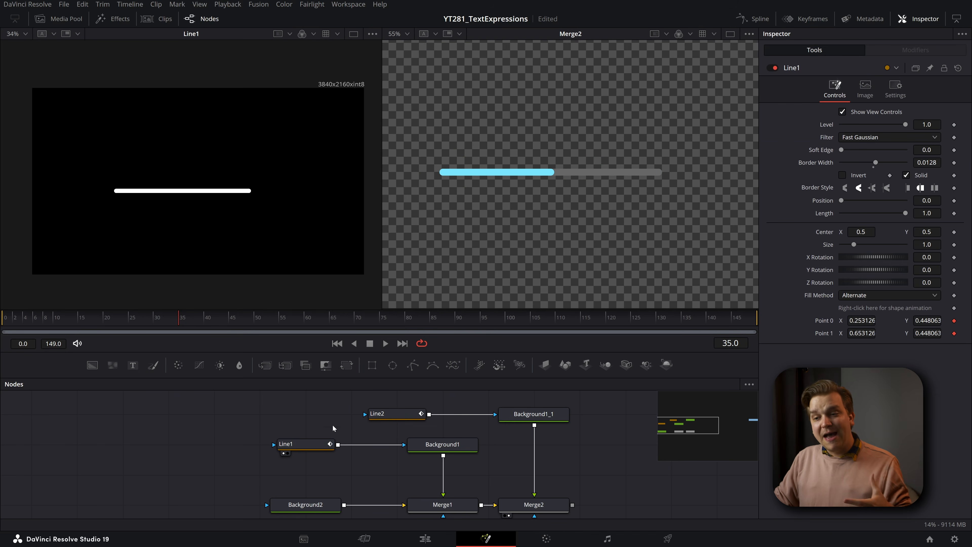
# - Insert a Calculation modifier on the Distance of Line2's Point 1 vector, feeding the published distance into its First Operand
pyautogui.click(316, 439)
pyautogui.click(915, 50)
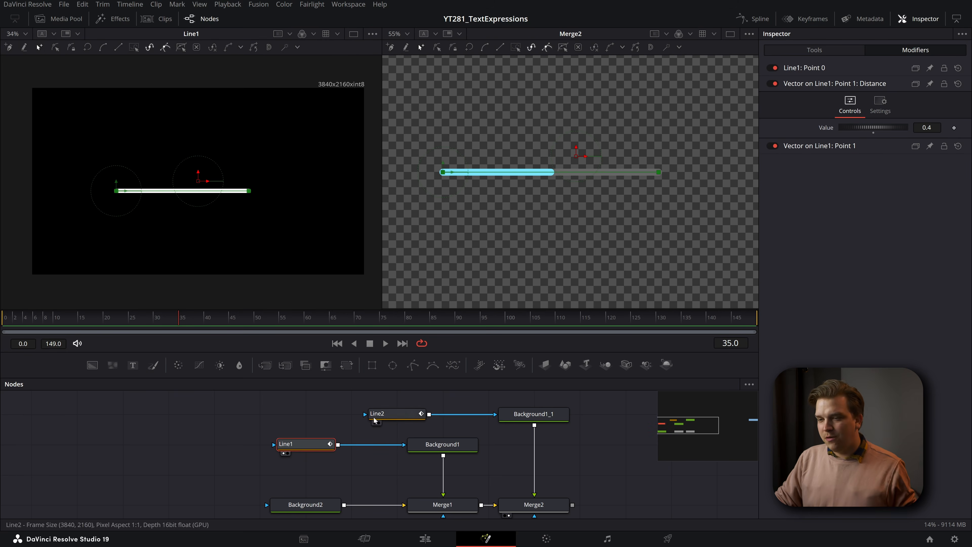
pyautogui.click(394, 414)
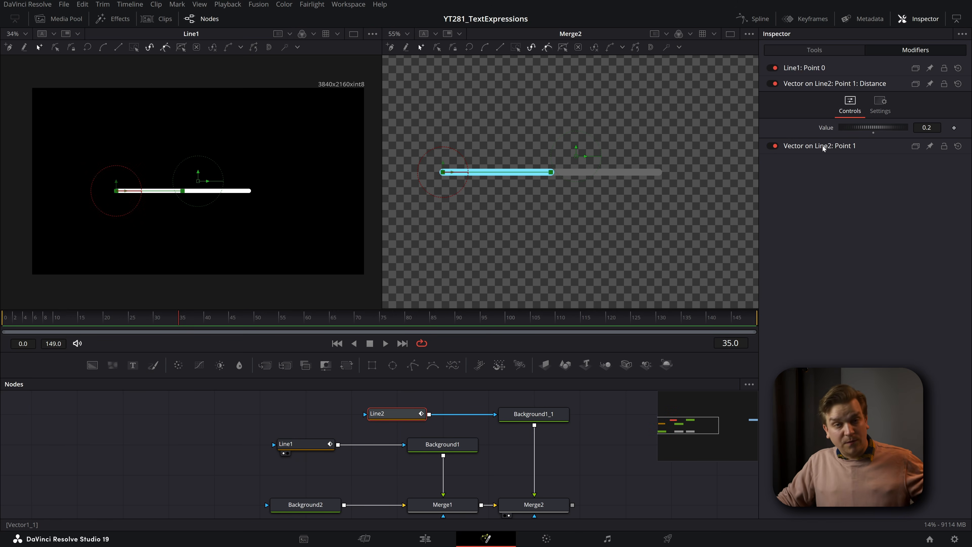
pyautogui.click(822, 146)
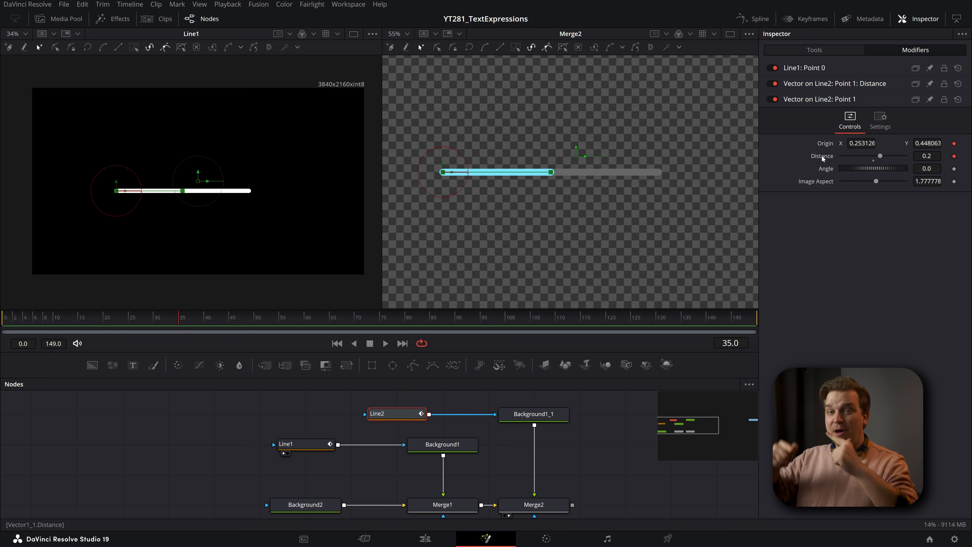
pyautogui.rightClick(822, 158)
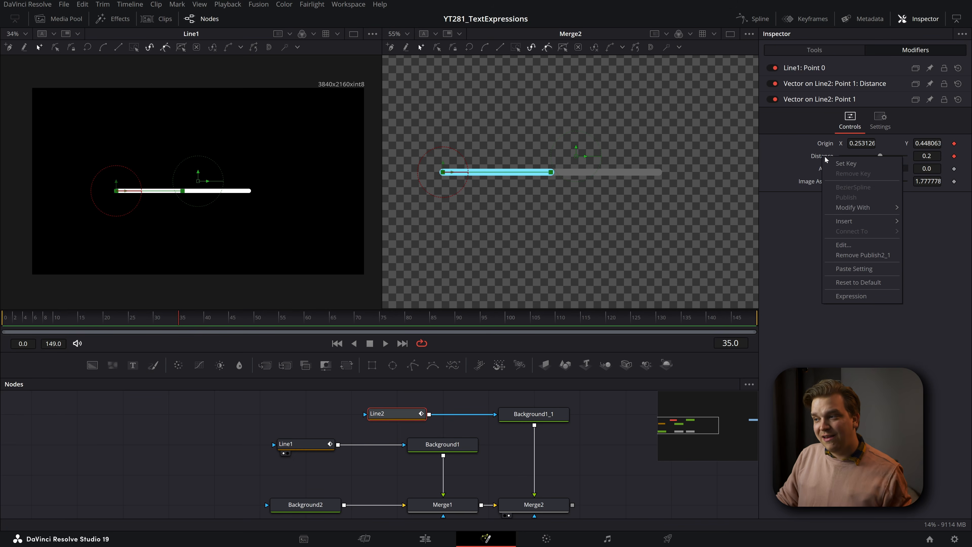
pyautogui.moveTo(882, 208)
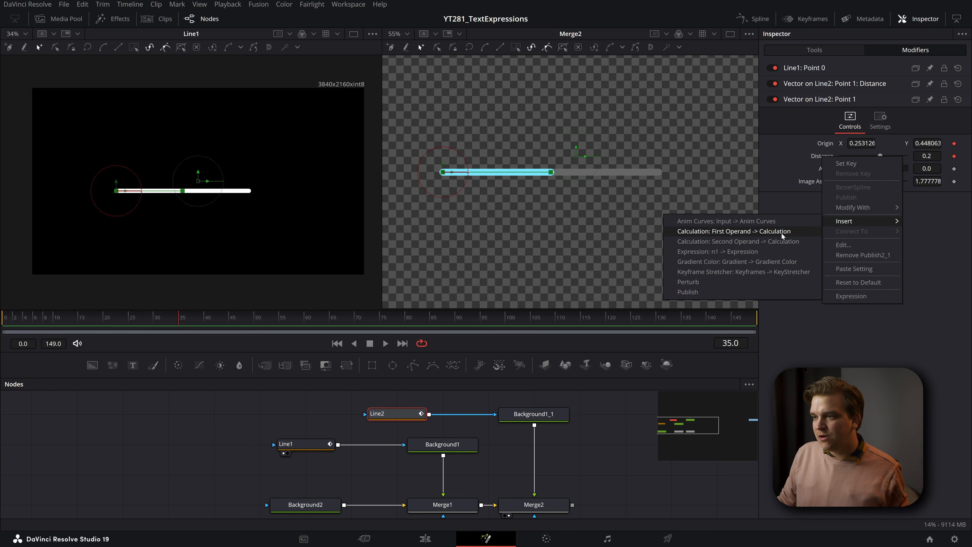
pyautogui.click(782, 232)
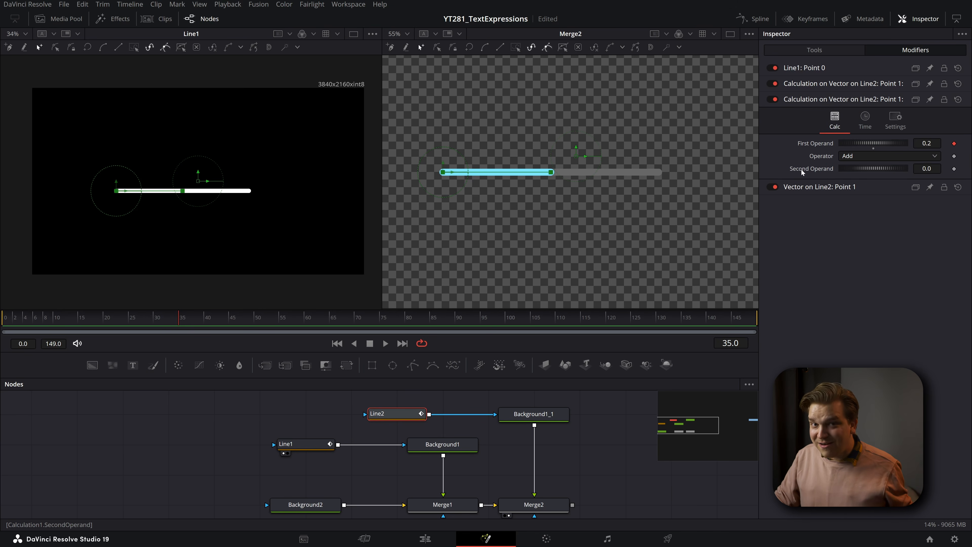
# - Connect the Calculation's Second Operand to the Distance of Line1's Point 1 vector
pyautogui.rightClick(802, 169)
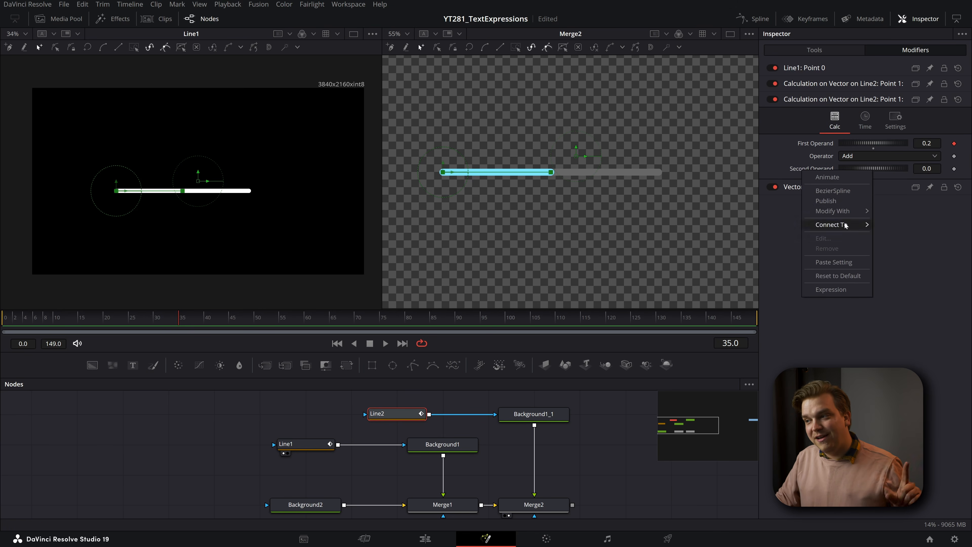
pyautogui.moveTo(841, 225)
pyautogui.moveTo(744, 234)
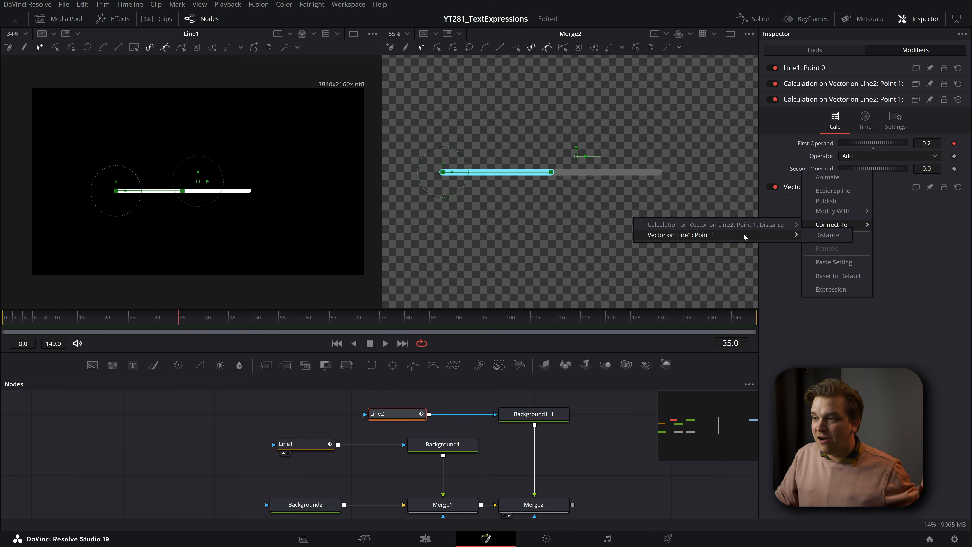
pyautogui.click(818, 236)
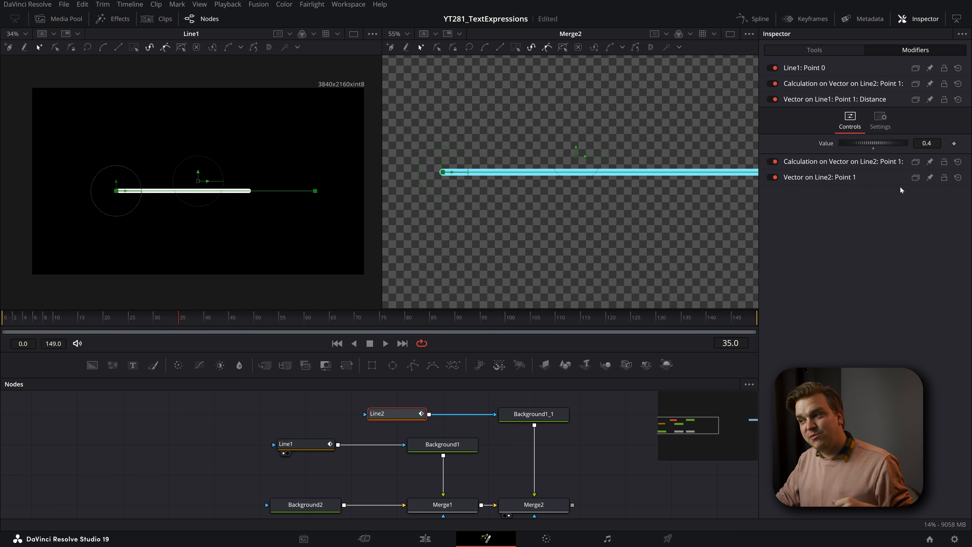
# - Set the operator of Line2's distance Calculation to Multiply
pyautogui.click(806, 162)
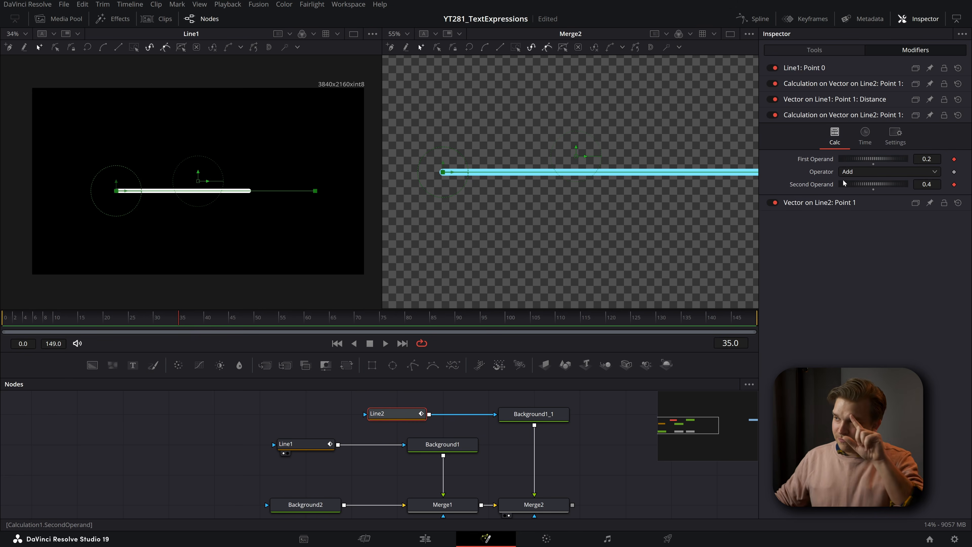
pyautogui.click(846, 172)
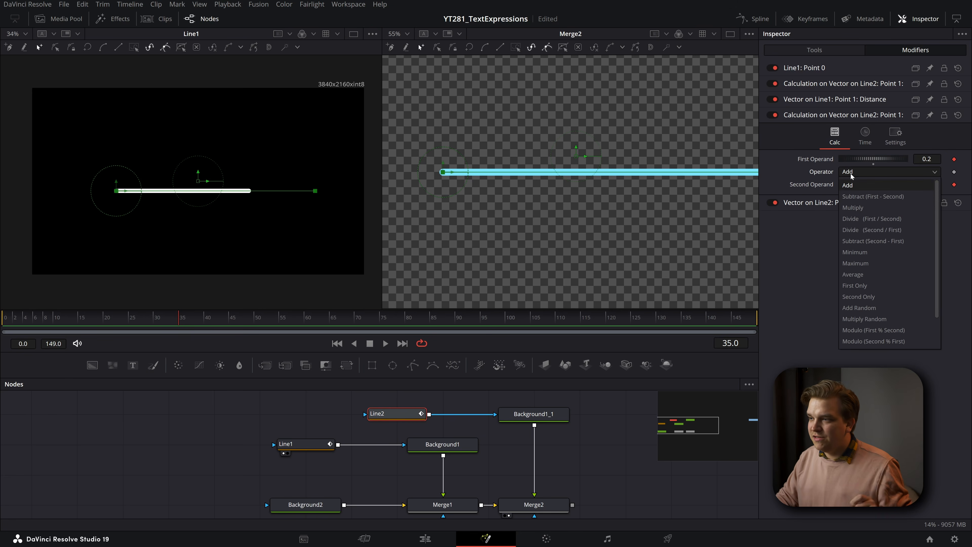
pyautogui.click(863, 207)
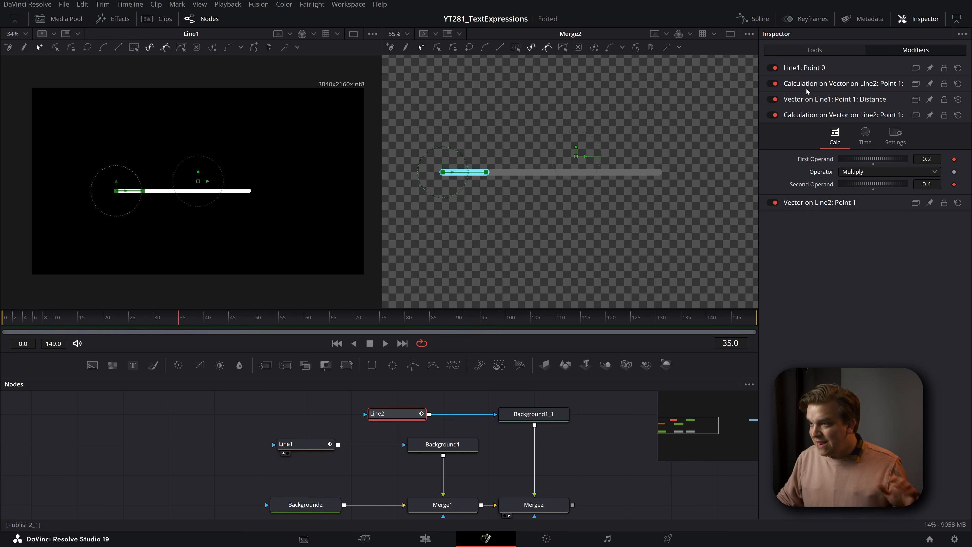
# - Save the project, and test the published First Operand value of Line2's Calculation at 0.5 and then 0.9
pyautogui.click(800, 85)
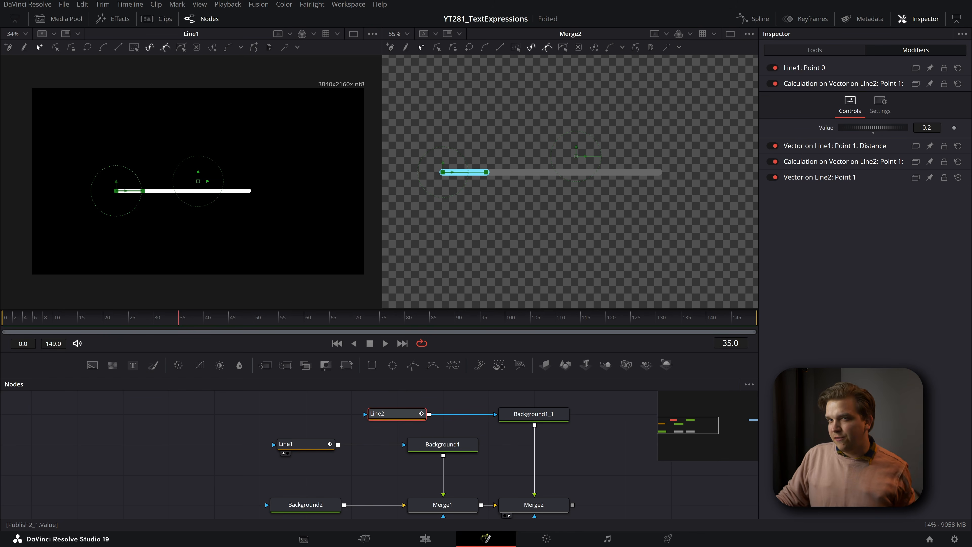
pyautogui.hotkey('ctrl', 's')
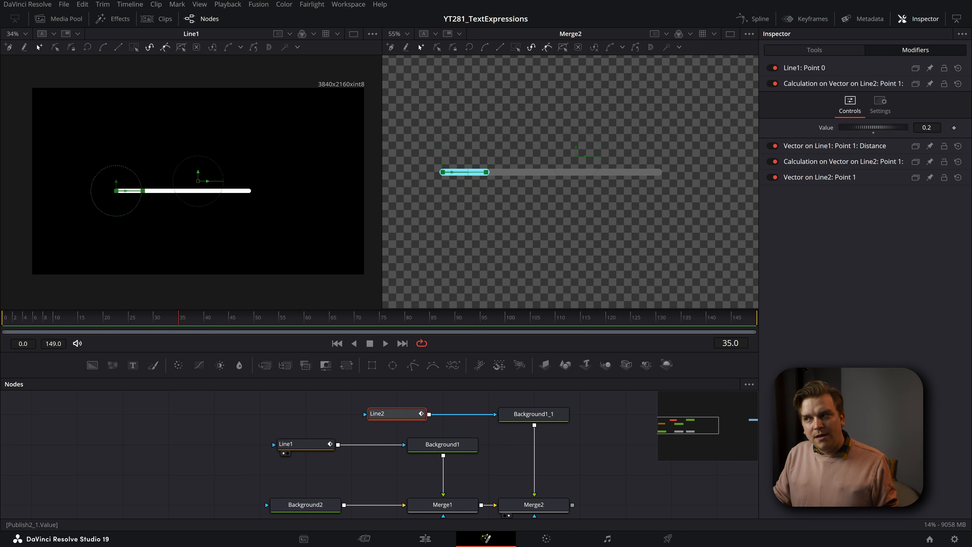
pyautogui.doubleClick(927, 128)
pyautogui.write('0.5')
pyautogui.press('Return')
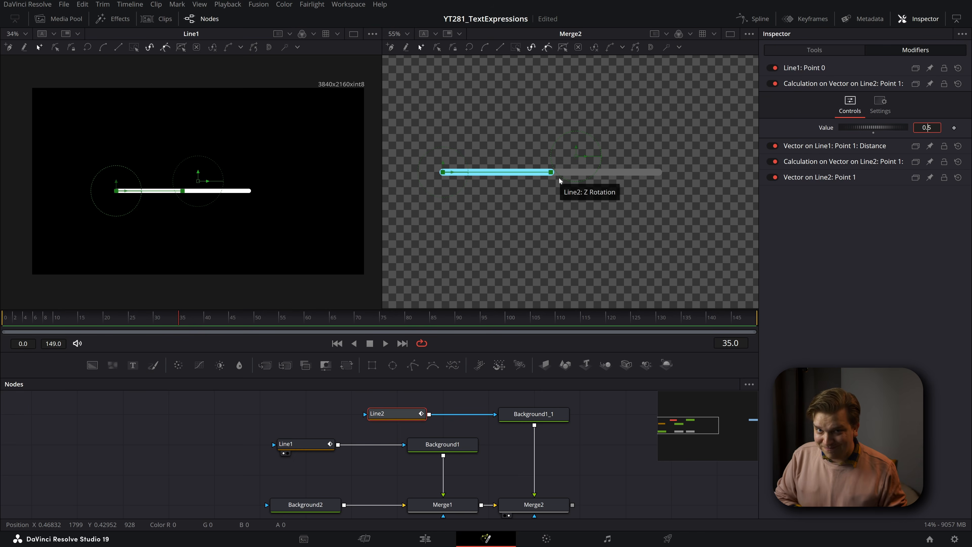
pyautogui.moveTo(926, 127); pyautogui.dragTo(963, 128)
pyautogui.doubleClick(926, 127)
pyautogui.write('0.9')
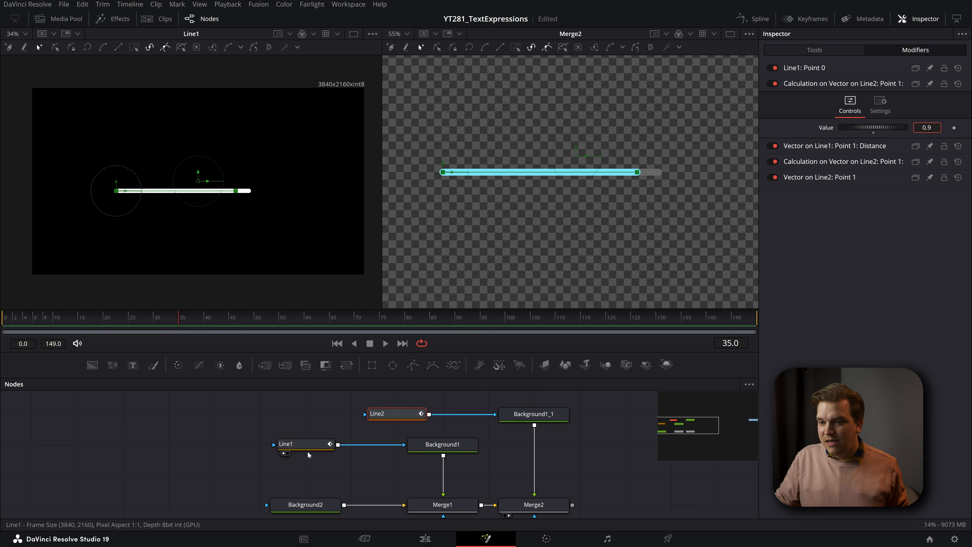
# - Test the published Distance of Line1's Point 1 by lowering it to 0.097, and set it to 0.5
pyautogui.click(297, 448)
pyautogui.click(822, 84)
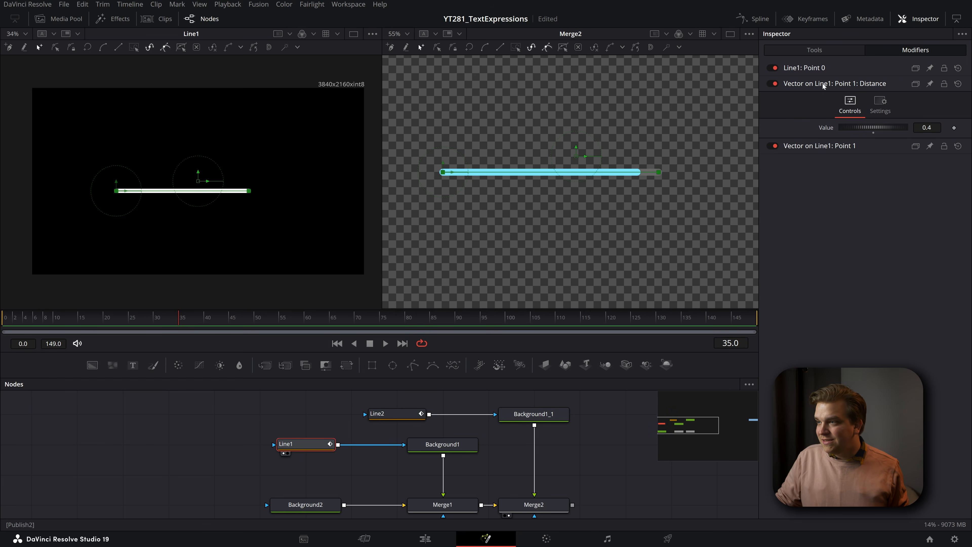
pyautogui.moveTo(927, 128); pyautogui.dragTo(869, 128)
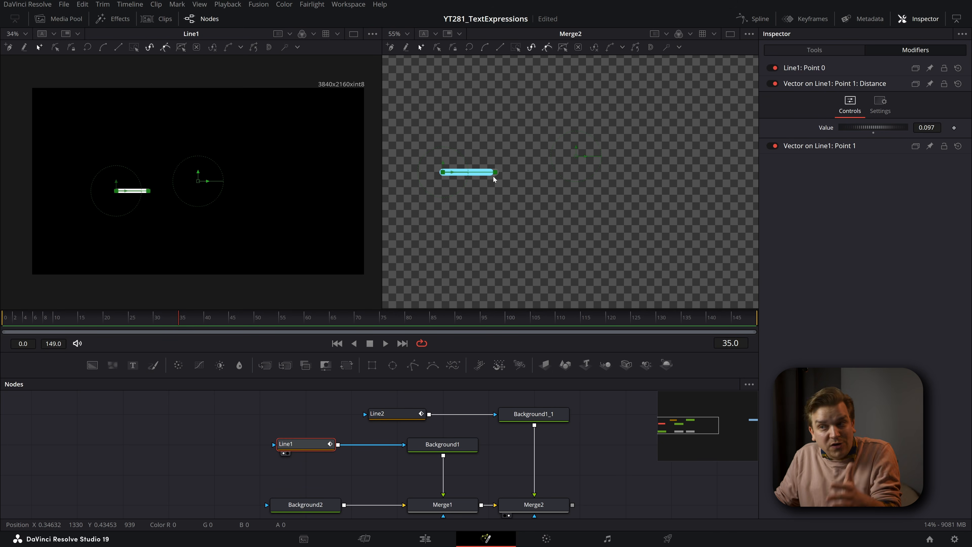
pyautogui.moveTo(927, 128); pyautogui.dragTo(958, 127)
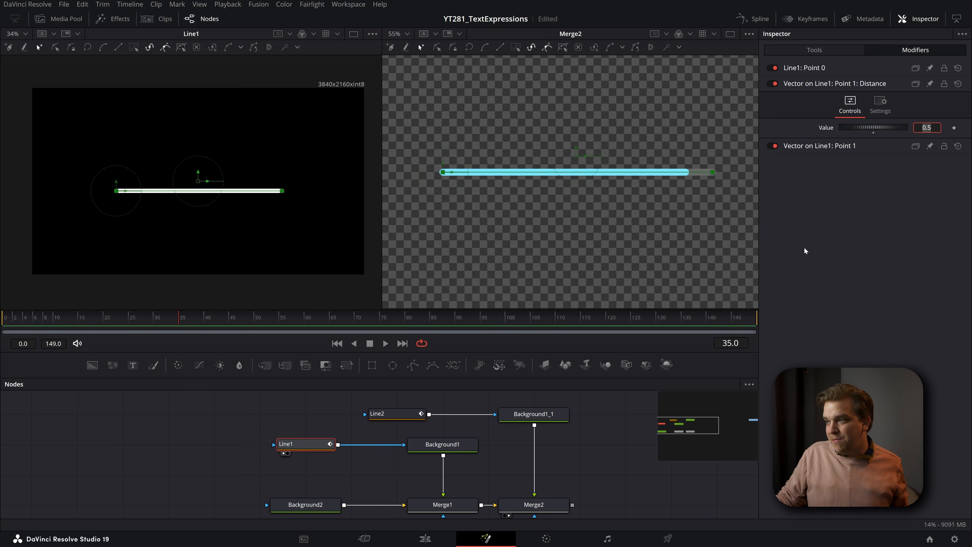
# - Try driving Line1's published Point 1 distance with Anim Curves sourced from Duration through Line2's modifiers, and preview the motion
pyautogui.click(402, 419)
pyautogui.click(836, 146)
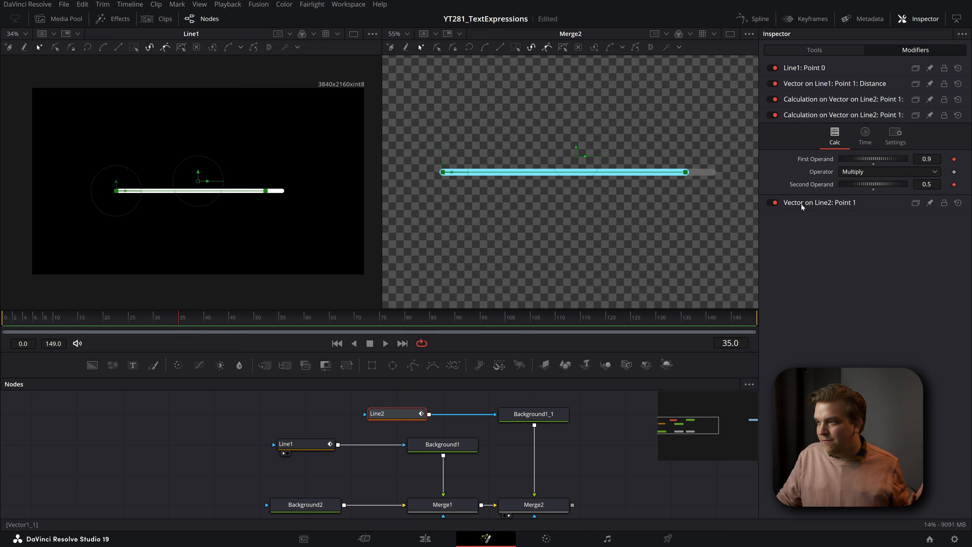
pyautogui.click(801, 203)
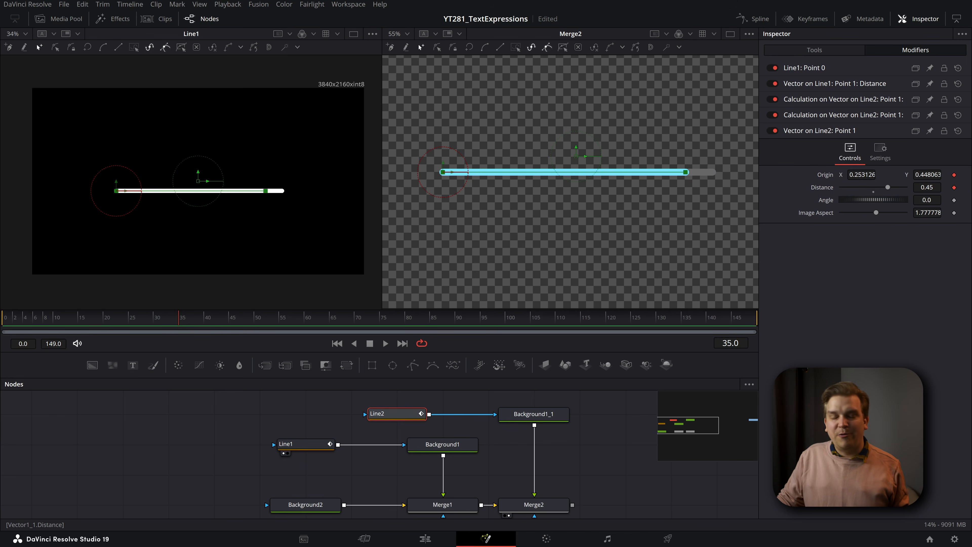
pyautogui.click(830, 83)
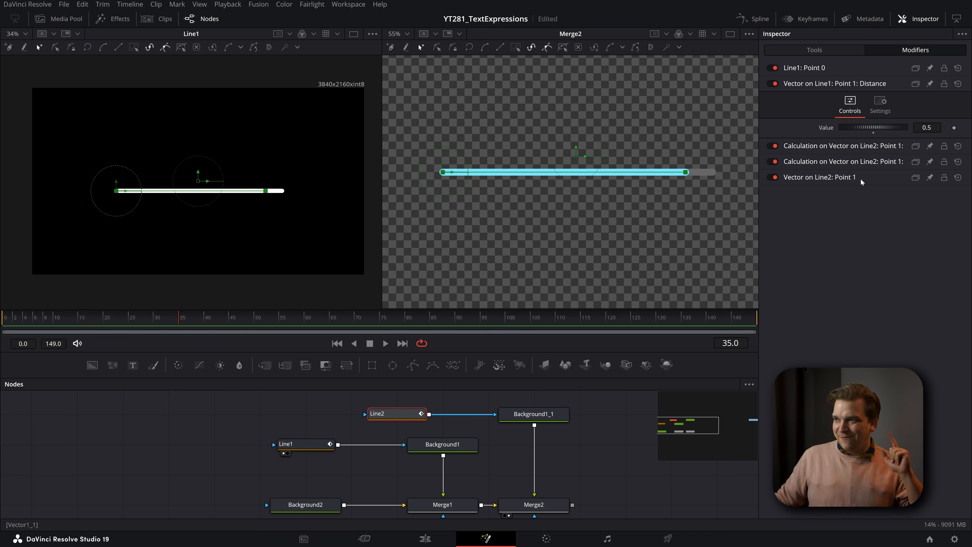
pyautogui.rightClick(825, 127)
pyautogui.moveTo(839, 171)
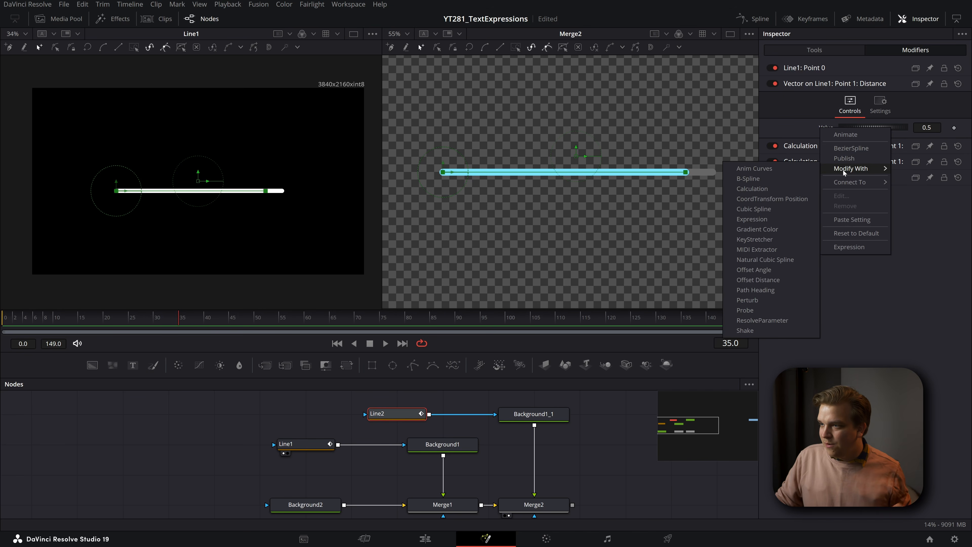
pyautogui.click(798, 169)
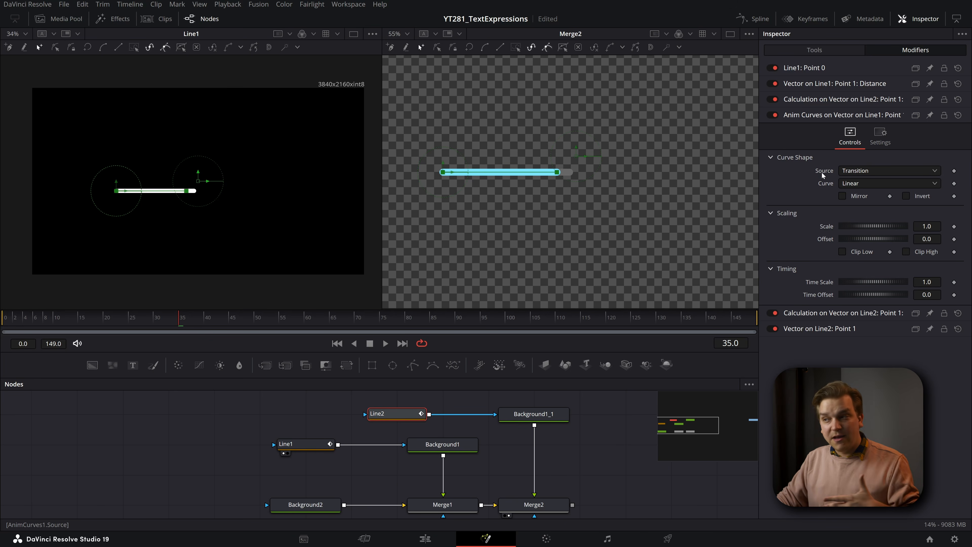
pyautogui.click(849, 172)
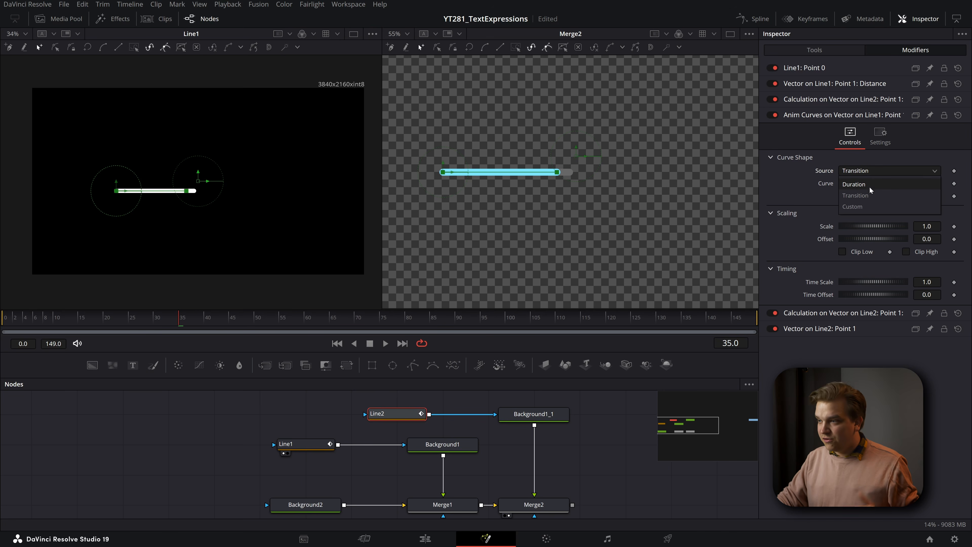
pyautogui.click(861, 185)
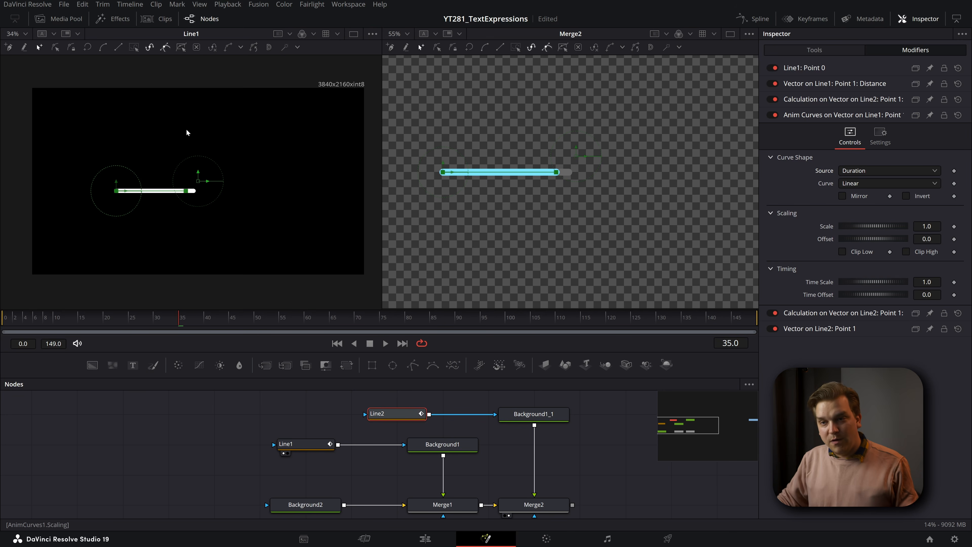
pyautogui.moveTo(25, 322); pyautogui.dragTo(208, 323)
# - Remove the Anim Curves from Line1's published Point 1 distance and set the value to 0.5
pyautogui.click(808, 100)
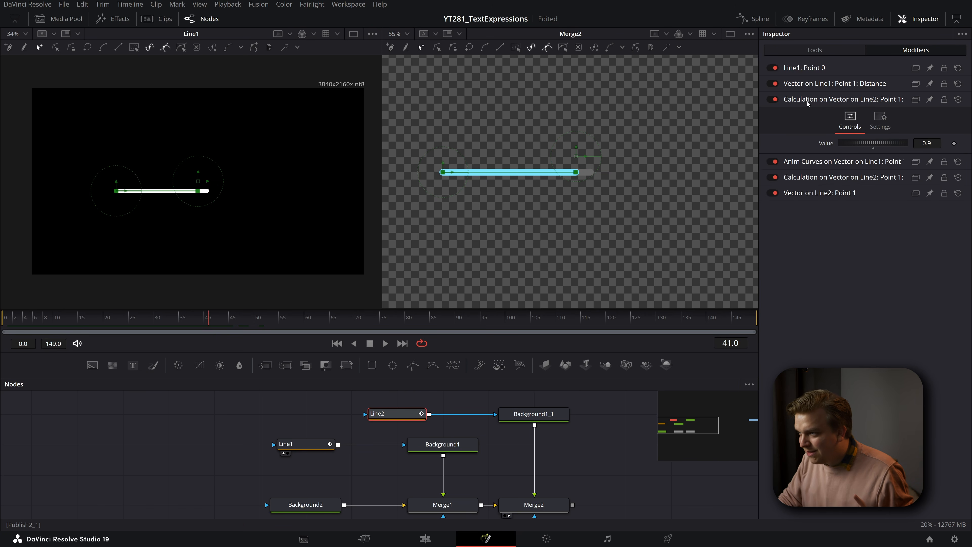
pyautogui.click(835, 85)
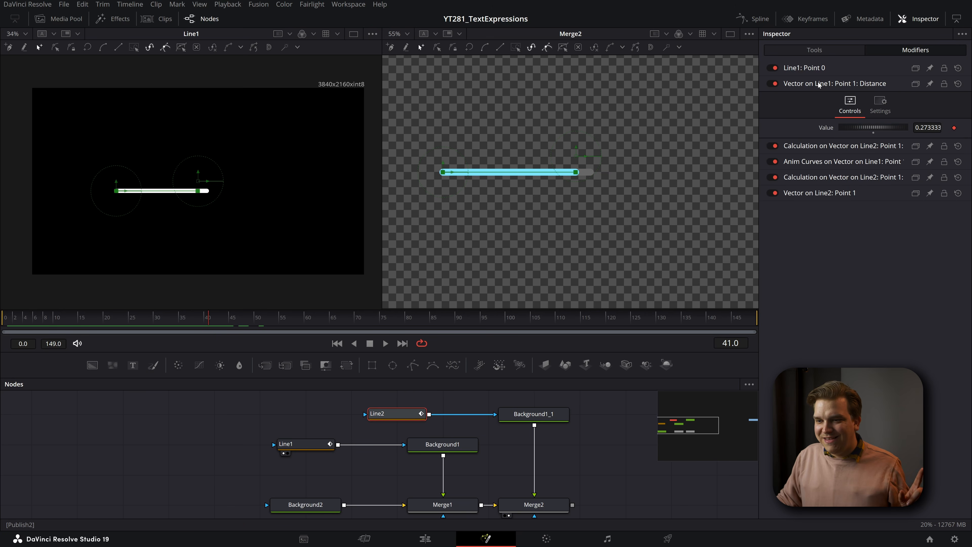
pyautogui.doubleClick(827, 129)
pyautogui.doubleClick(927, 128)
pyautogui.write('0.9')
pyautogui.press('Return')
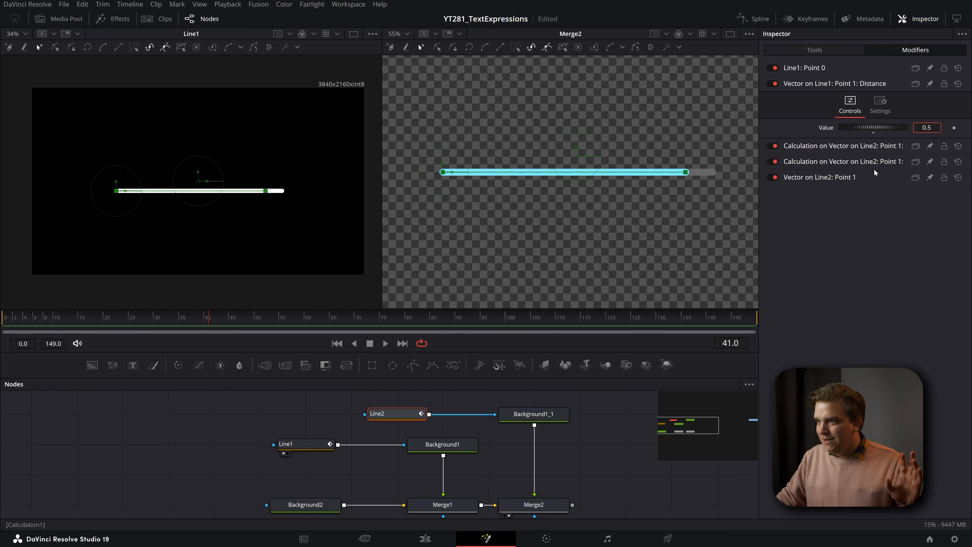
# - Drive the published First Operand value of Line2's Calculation with an Anim Curves modifier
pyautogui.click(878, 146)
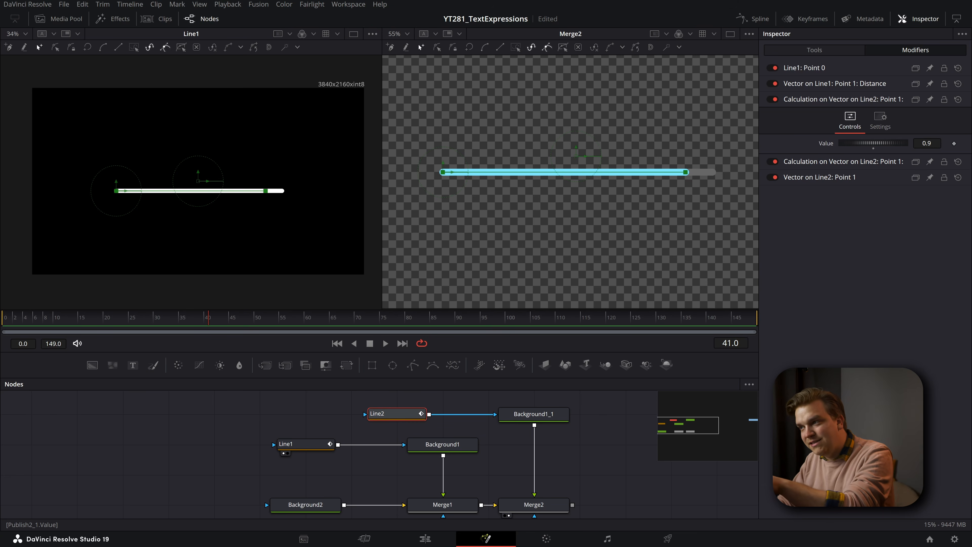
pyautogui.rightClick(826, 146)
pyautogui.moveTo(853, 187)
pyautogui.click(750, 188)
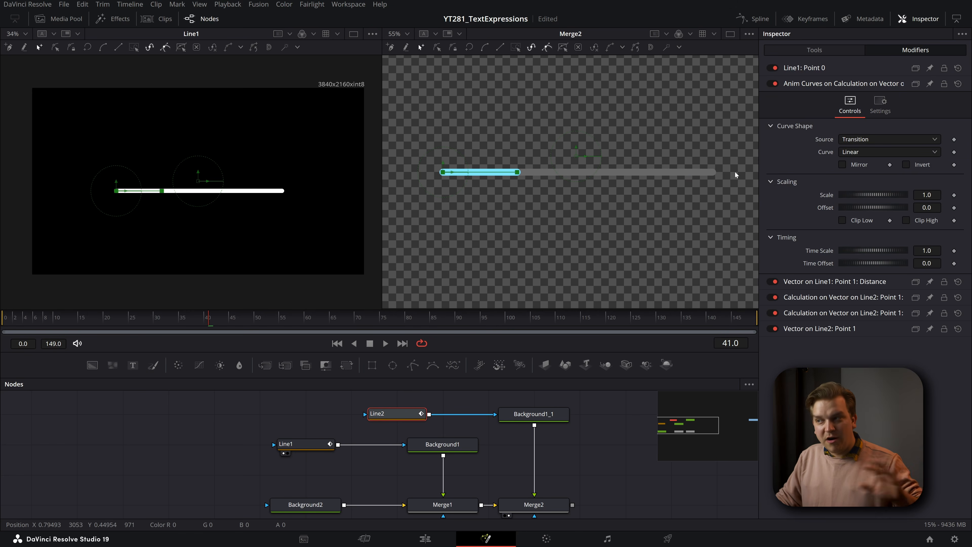
# - Try Duration as the source of the First Operand's Anim Curves, and preview Line2's growth along the timeline
pyautogui.click(862, 139)
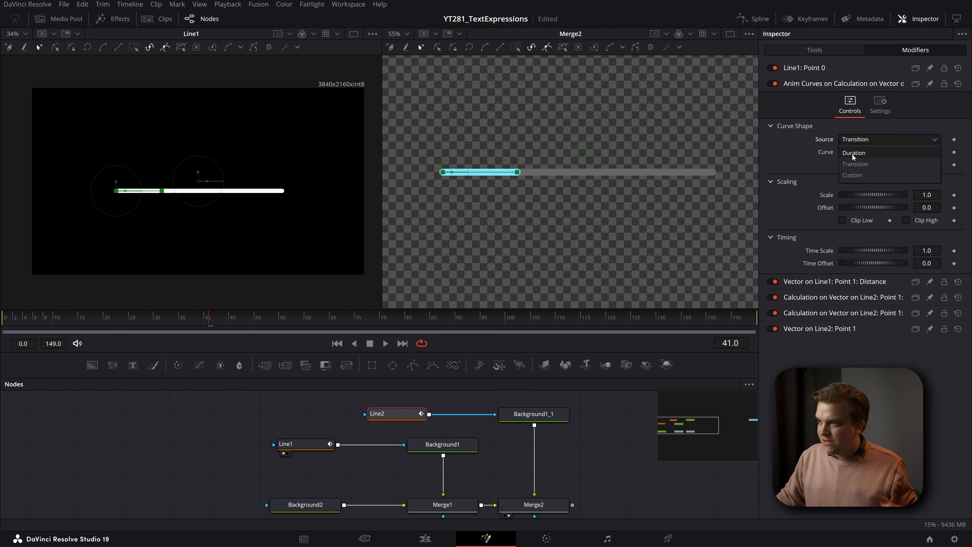
pyautogui.click(852, 153)
pyautogui.moveTo(208, 321); pyautogui.dragTo(713, 370)
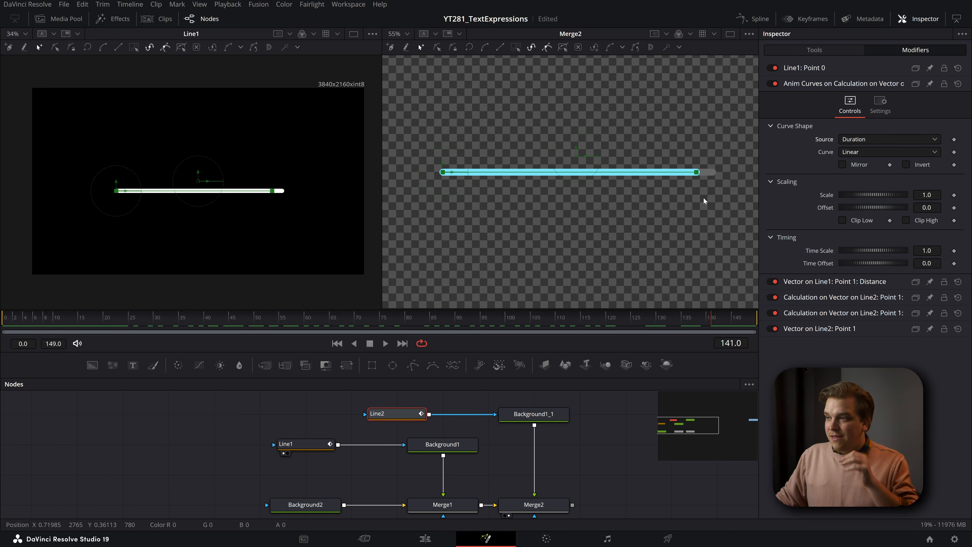
# - Set the Anim Curves source to Custom and keyframe its Input at 0 on frame 0 and 1 on frame 12
pyautogui.click(865, 140)
pyautogui.click(860, 175)
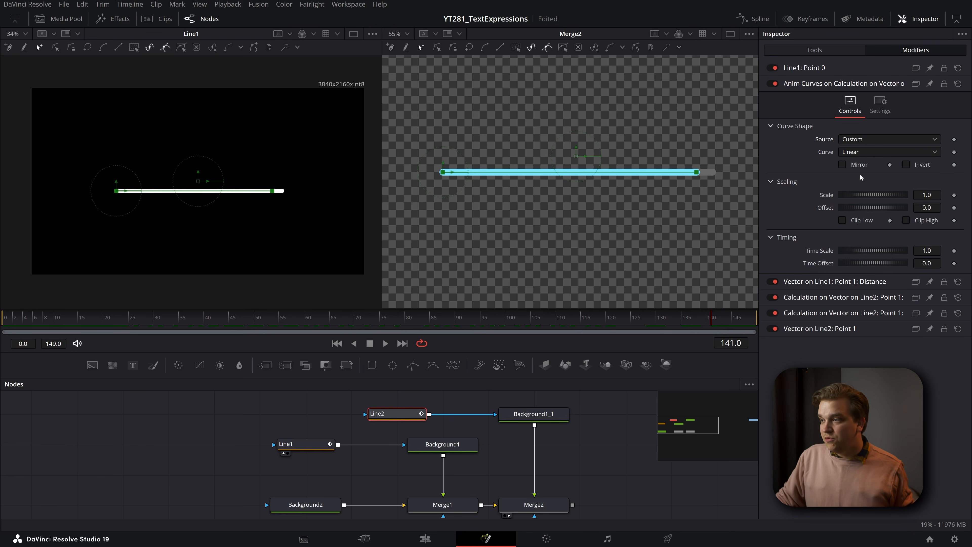
pyautogui.moveTo(23, 324); pyautogui.dragTo(5, 324)
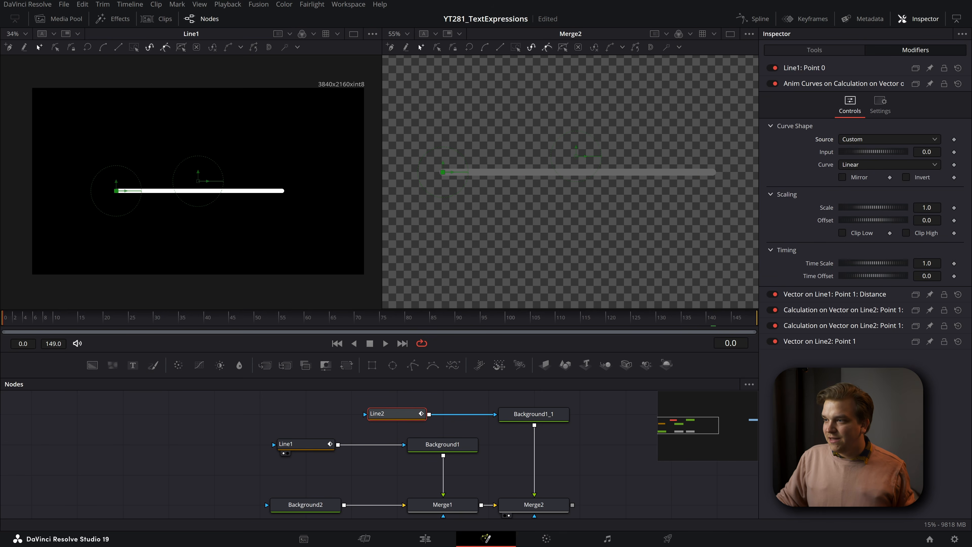
pyautogui.click(954, 152)
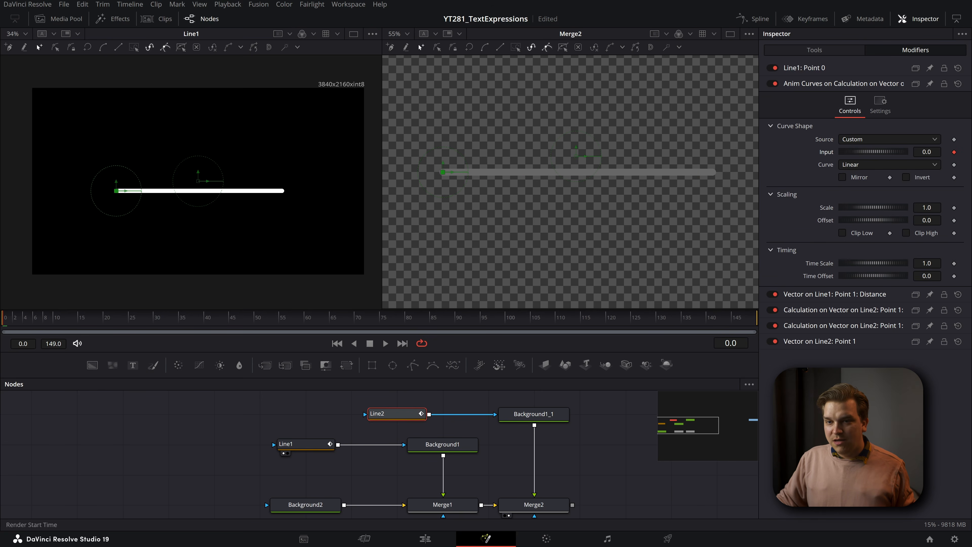
pyautogui.moveTo(9, 325); pyautogui.dragTo(71, 332)
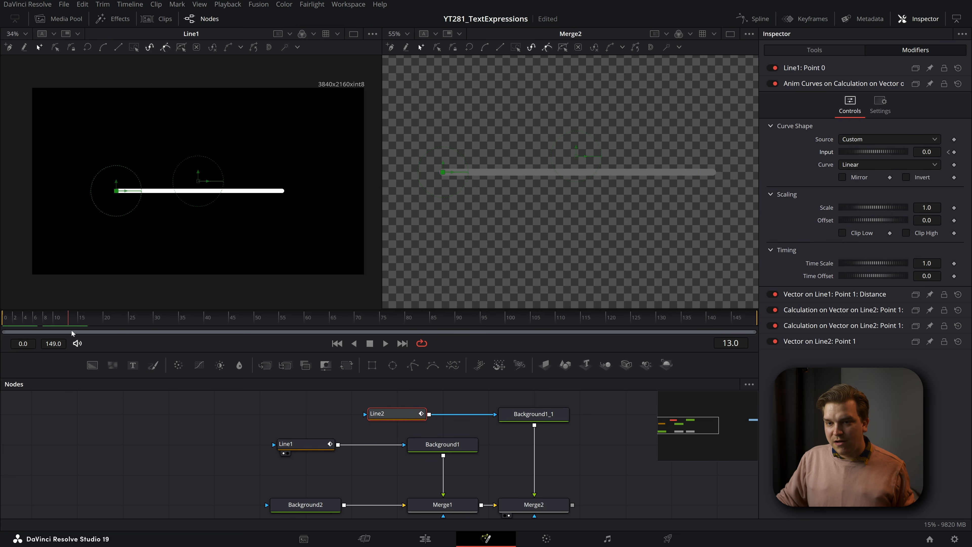
pyautogui.doubleClick(927, 152)
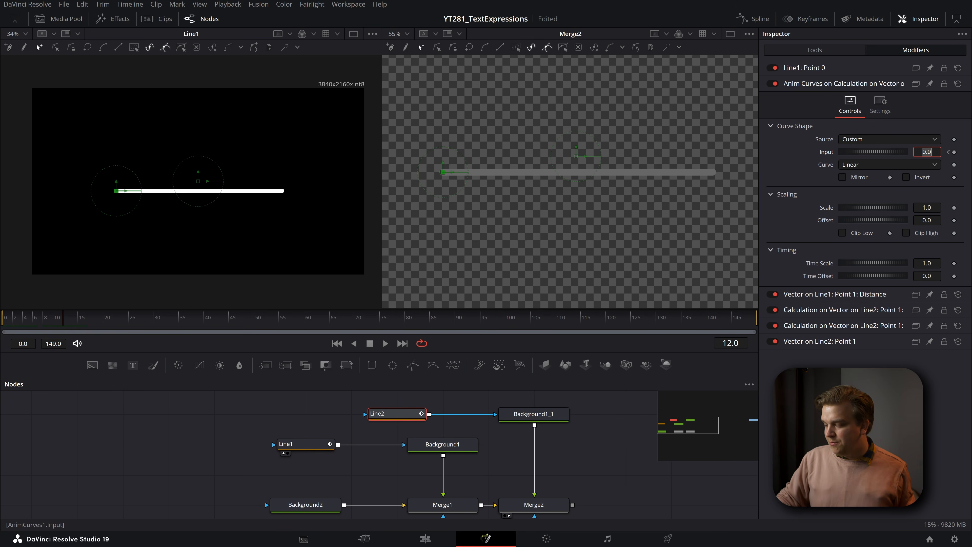
pyautogui.write('1')
pyautogui.press('Tab')
# - Set the Anim Curves Scale to 0.5 and preview Line2's animation along the timeline
pyautogui.click(811, 217)
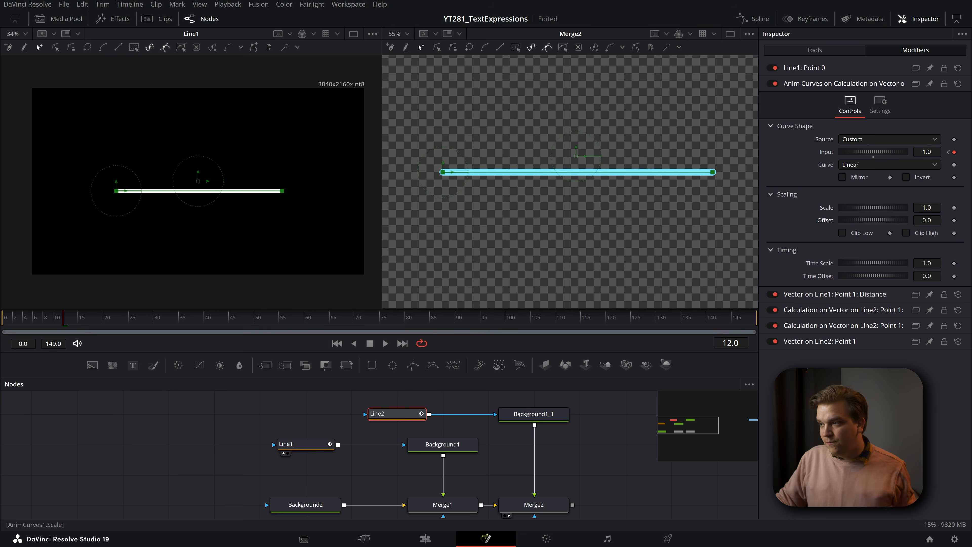
pyautogui.doubleClick(926, 207)
pyautogui.write('.5')
pyautogui.press('Tab')
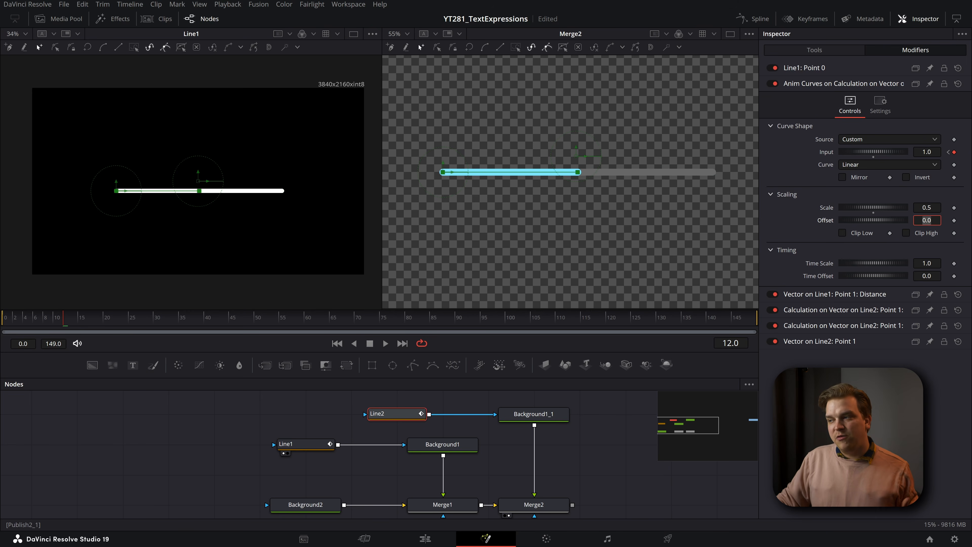
pyautogui.moveTo(56, 323); pyautogui.dragTo(93, 331)
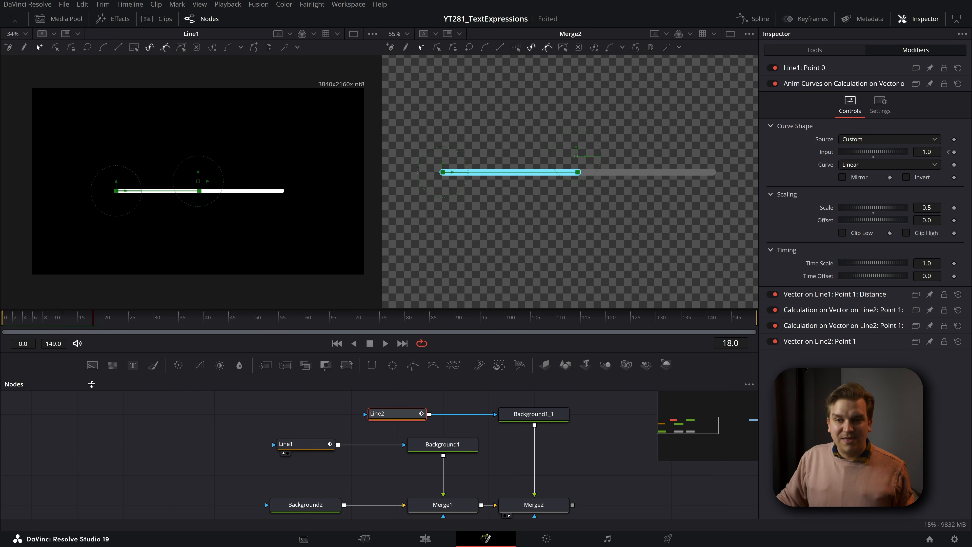
# - Display the Anim Curves Input animation of Line2 in the Spline editor and enlarge the curve
pyautogui.click(385, 417)
pyautogui.hotkey('shift', '3')
pyautogui.click(107, 472)
pyautogui.scroll(2, 389, 448)
pyautogui.click(712, 384)
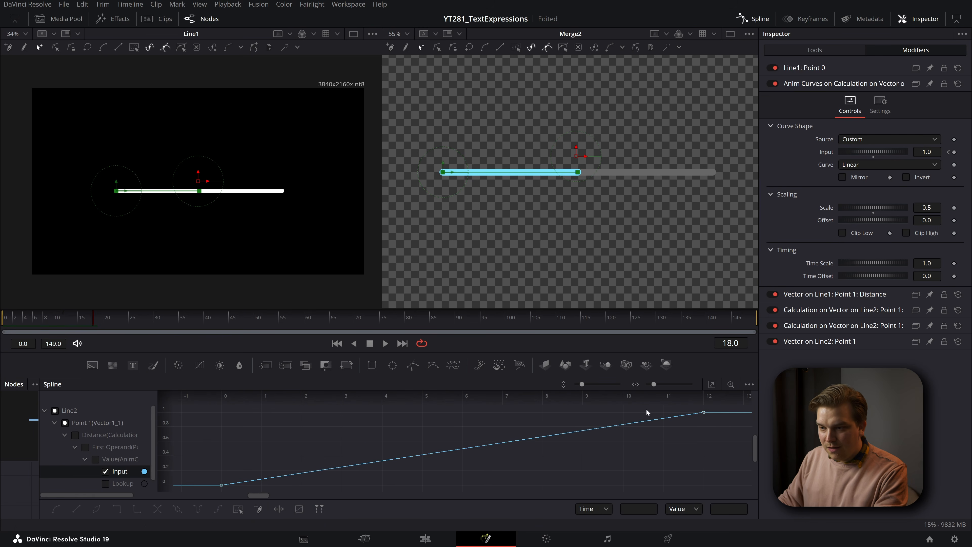
# - Smooth the two Input keyframes and set the end keyframe's Ease In to 74.3
pyautogui.scroll(-3, 555, 456)
pyautogui.moveTo(700, 420); pyautogui.dragTo(312, 533)
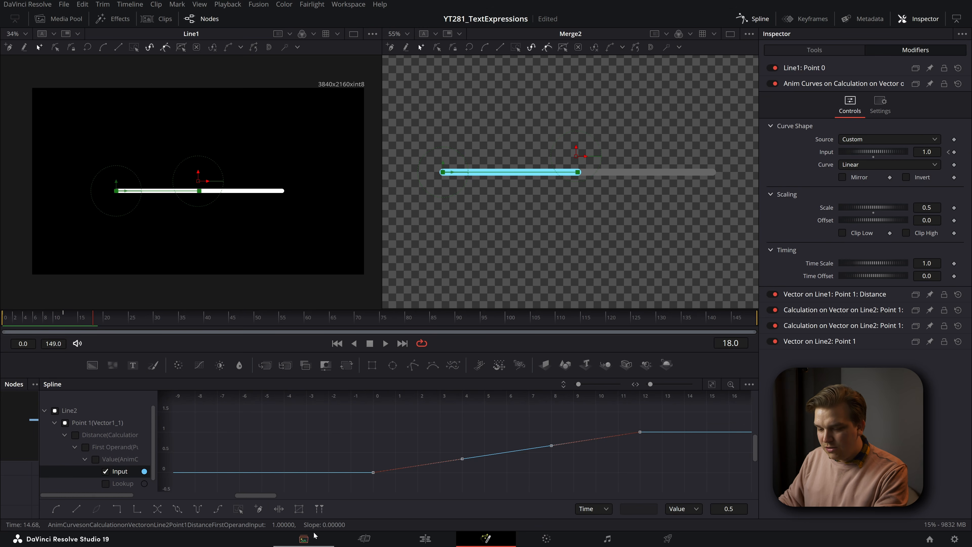
pyautogui.press('f')
pyautogui.click(521, 437)
pyautogui.click(639, 432)
pyautogui.press('t')
pyautogui.moveTo(644, 397); pyautogui.dragTo(657, 398)
pyautogui.click(627, 468)
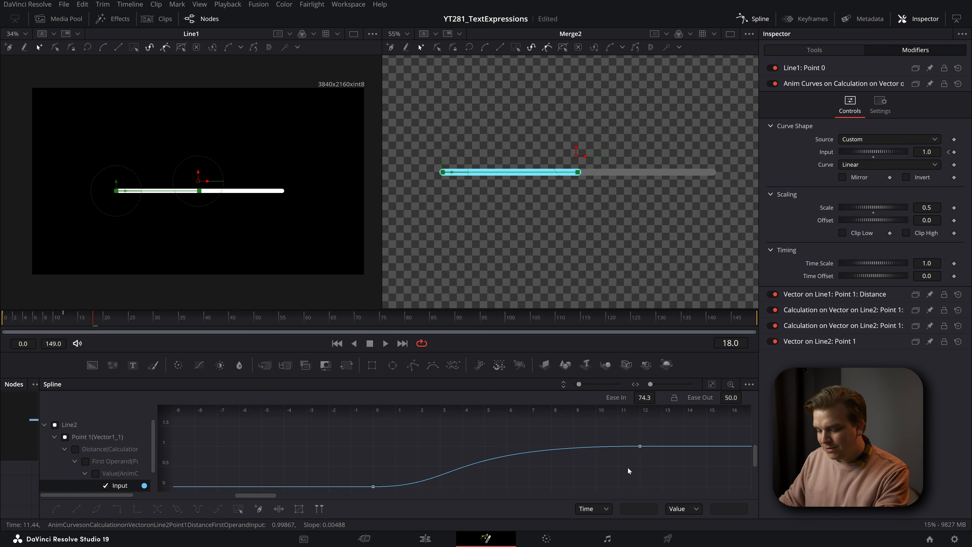
# - Close the Spline editor and play Line2's eased growth from the first frame
pyautogui.press('F8')
pyautogui.moveTo(94, 318); pyautogui.dragTo(3, 322)
pyautogui.press('space')
pyautogui.press('space')
pyautogui.click(103, 440)
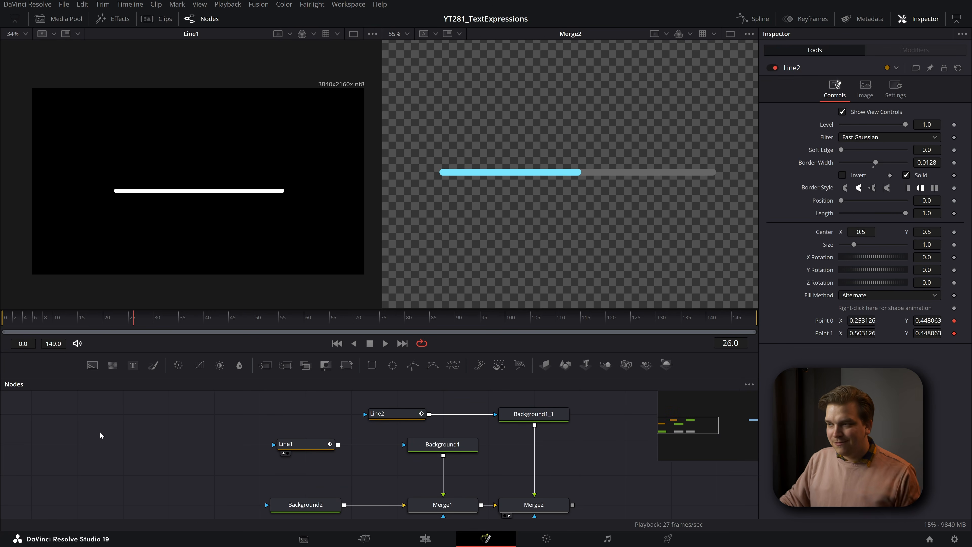
# - Open the control editor for Line2's Anim Curves modifier and load its Scale control
pyautogui.click(392, 418)
pyautogui.click(915, 50)
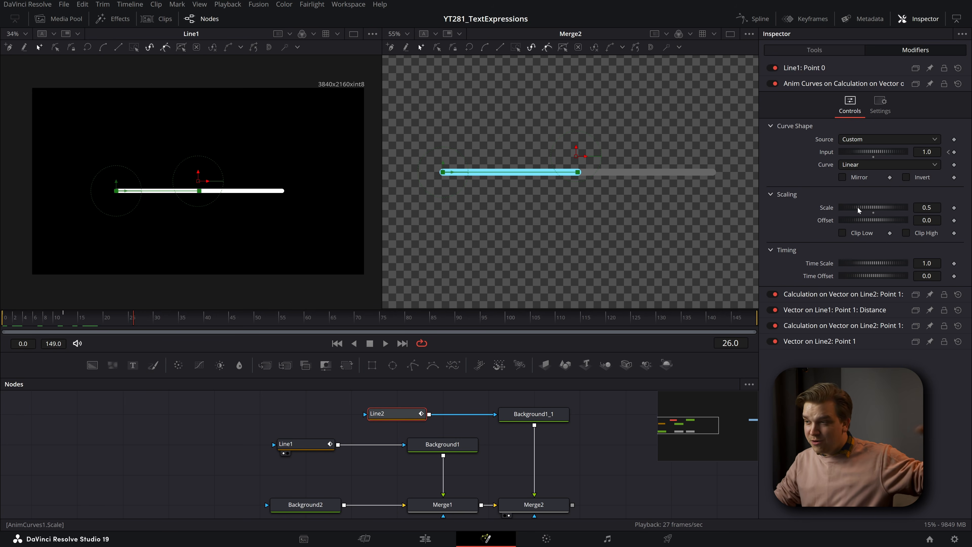
pyautogui.rightClick(796, 85)
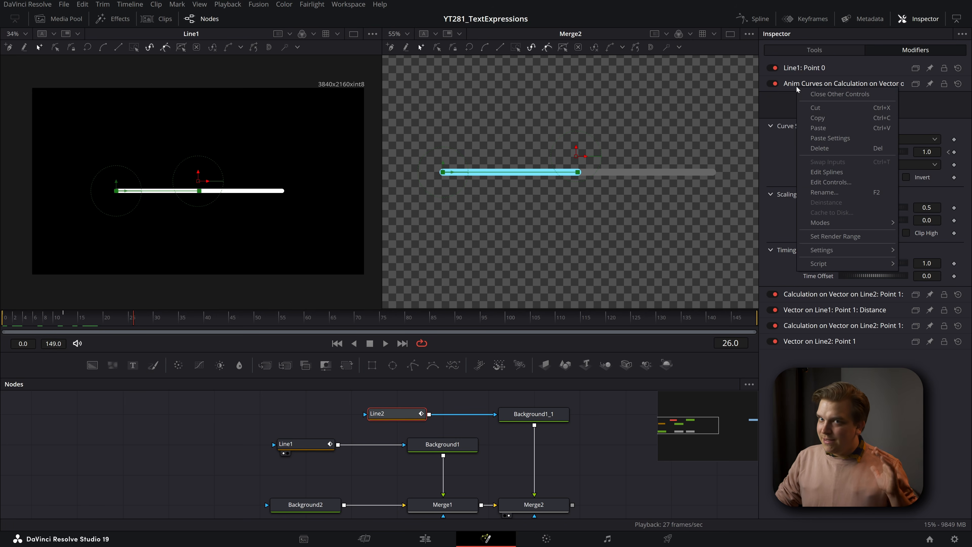
pyautogui.click(838, 183)
pyautogui.click(282, 213)
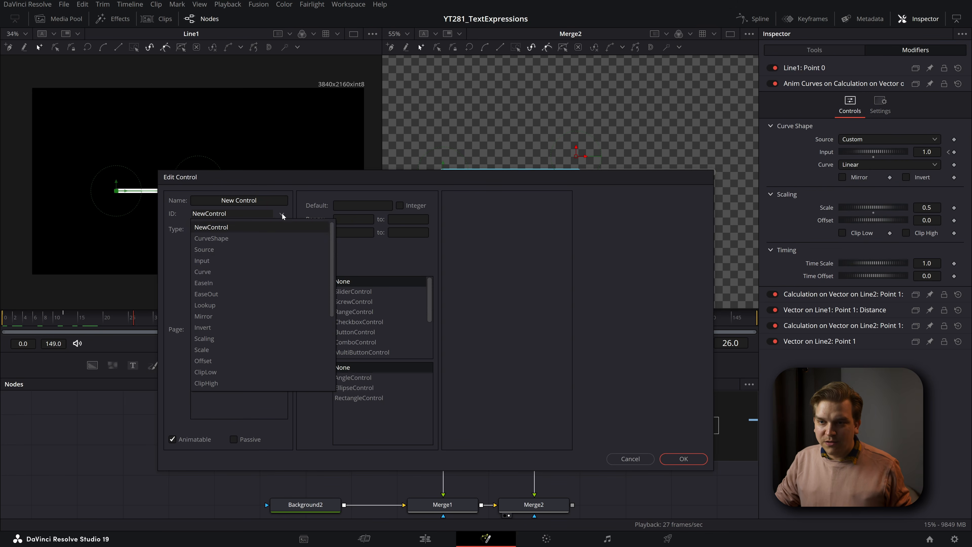
pyautogui.click(261, 347)
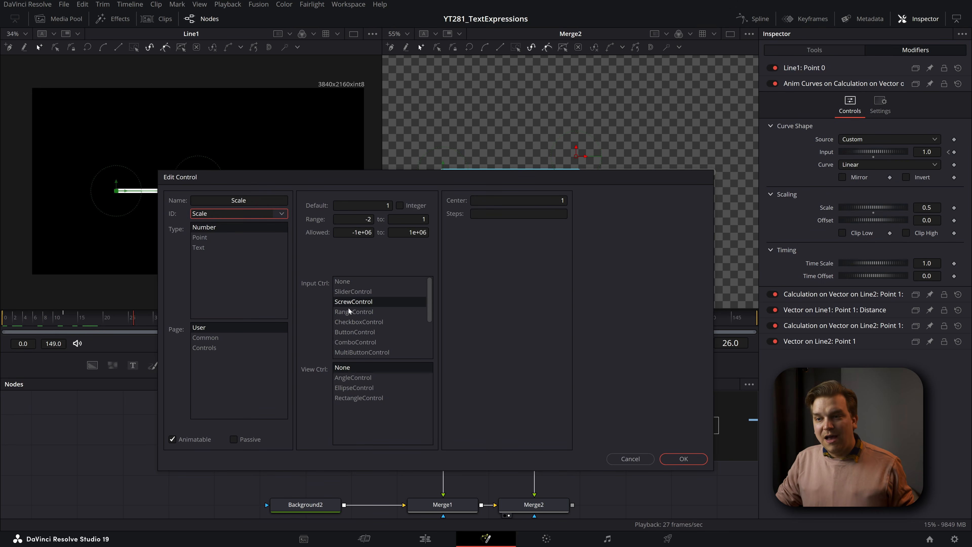
# - Make the Scale control a SliderControl with both its range and allowed values from 0 to 1, and apply the edit
pyautogui.click(349, 291)
pyautogui.doubleClick(366, 219)
pyautogui.write('0')
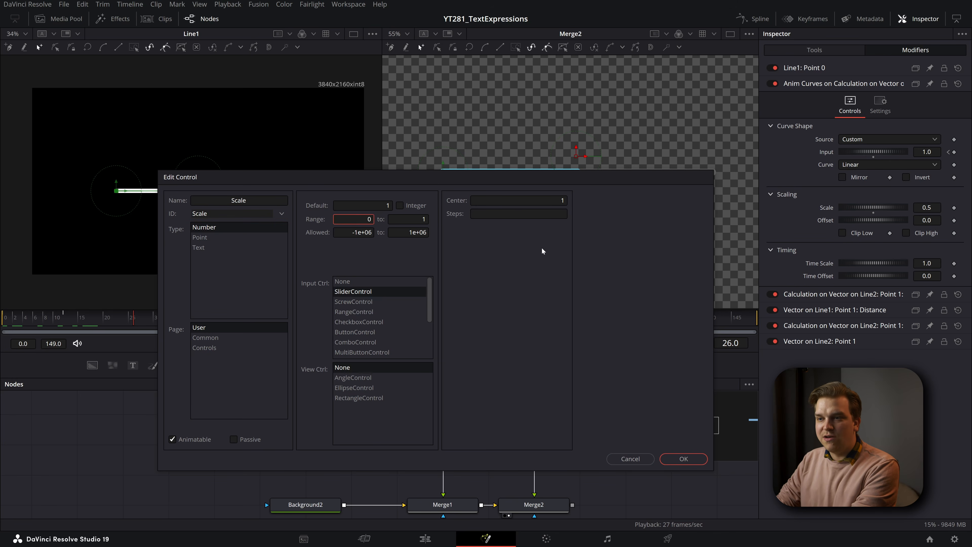
pyautogui.doubleClick(360, 232)
pyautogui.write('0')
pyautogui.press('Tab')
pyautogui.click(415, 232)
pyautogui.press('Delete')
pyautogui.press('Delete')
pyautogui.press('Delete')
pyautogui.press('Delete')
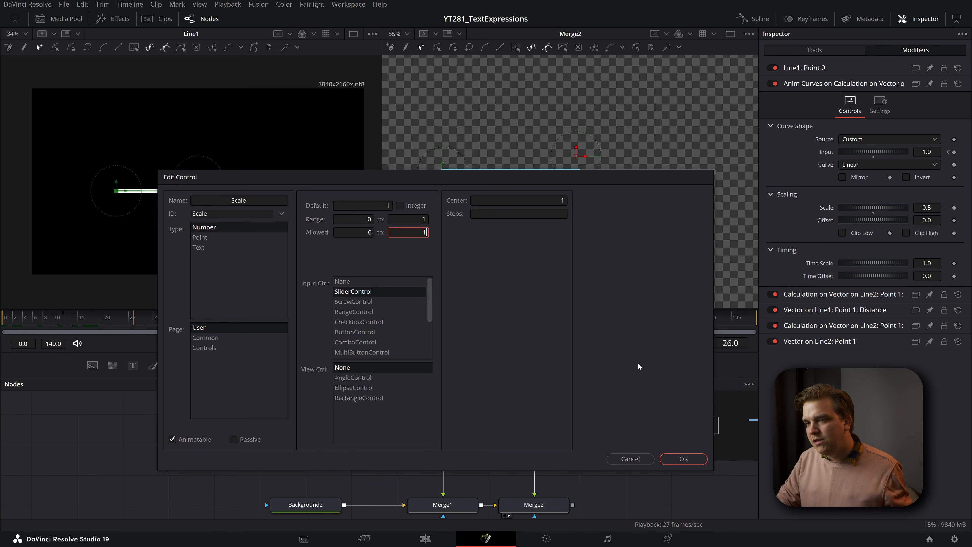
pyautogui.click(683, 459)
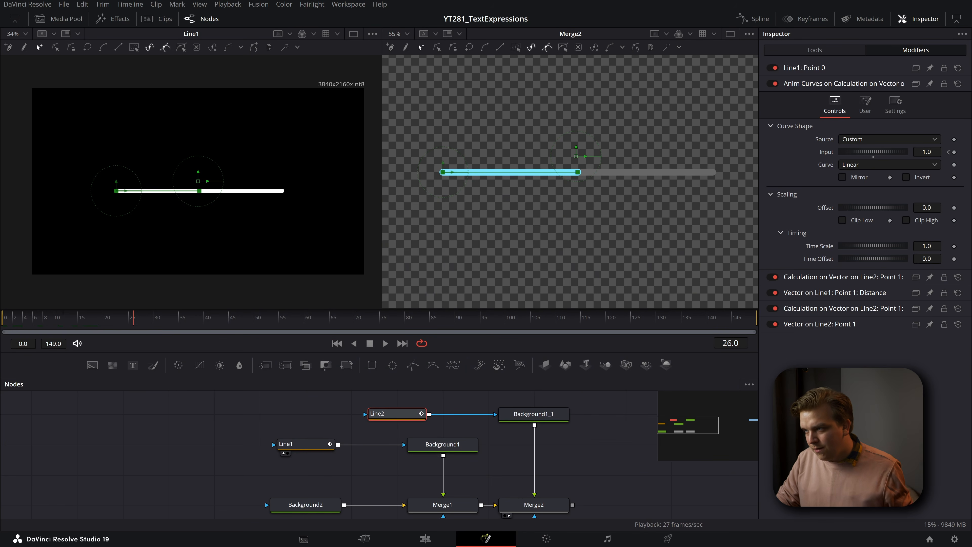
# - Set the Anim Curves Scale slider to about 0.756, play the result and save the project
pyautogui.click(865, 105)
pyautogui.moveTo(874, 128); pyautogui.dragTo(892, 159)
pyautogui.press('space')
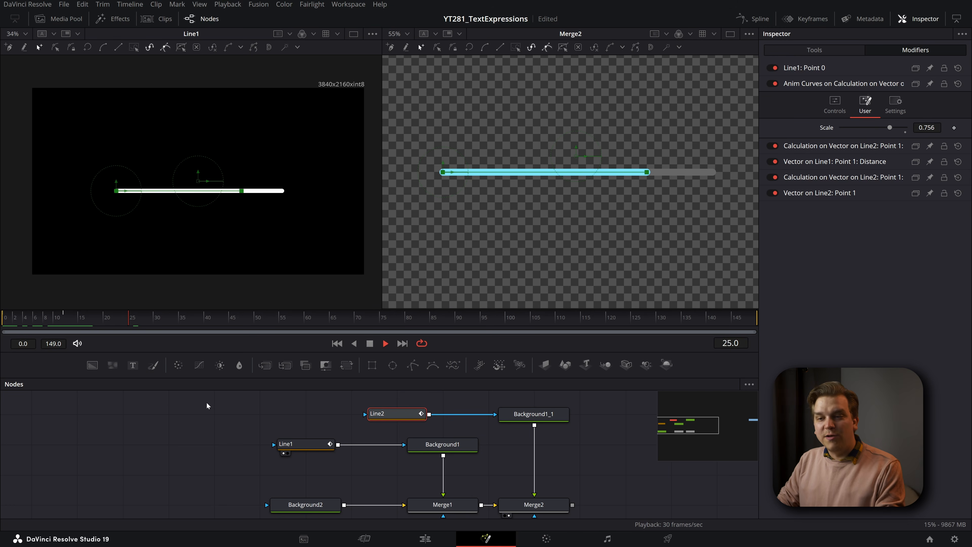
pyautogui.hotkey('ctrl', 's')
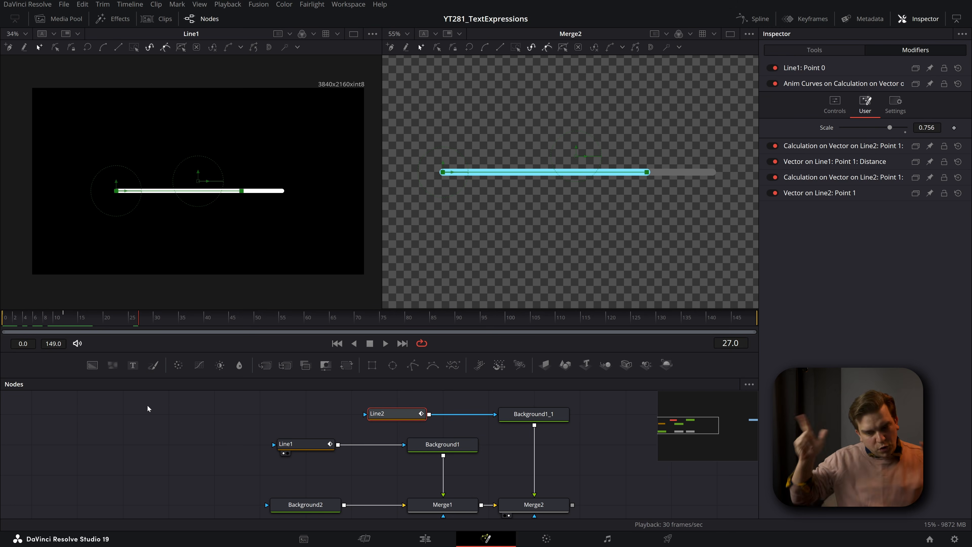
# - Show Line2's own controls, replay its growth from the first frame and save the project
pyautogui.click(815, 50)
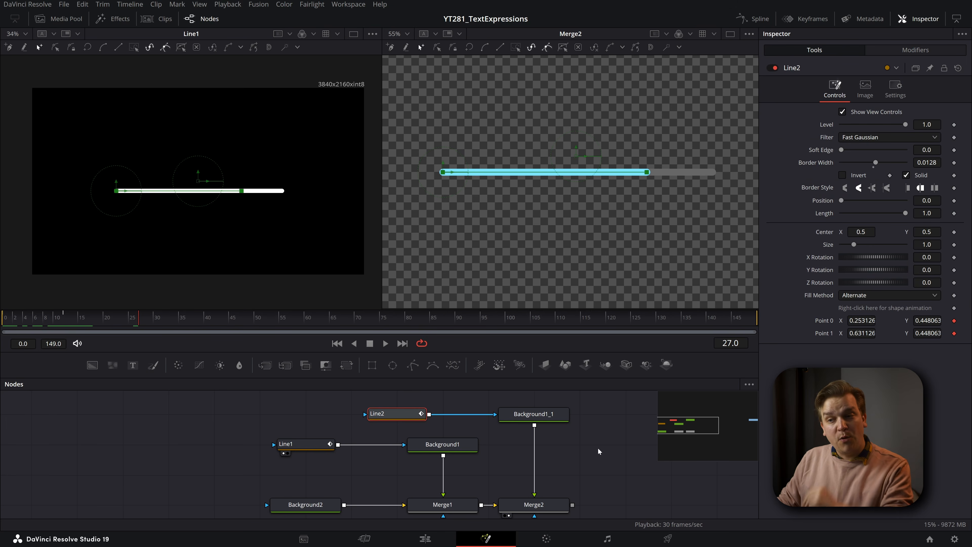
pyautogui.moveTo(151, 325); pyautogui.dragTo(2, 360)
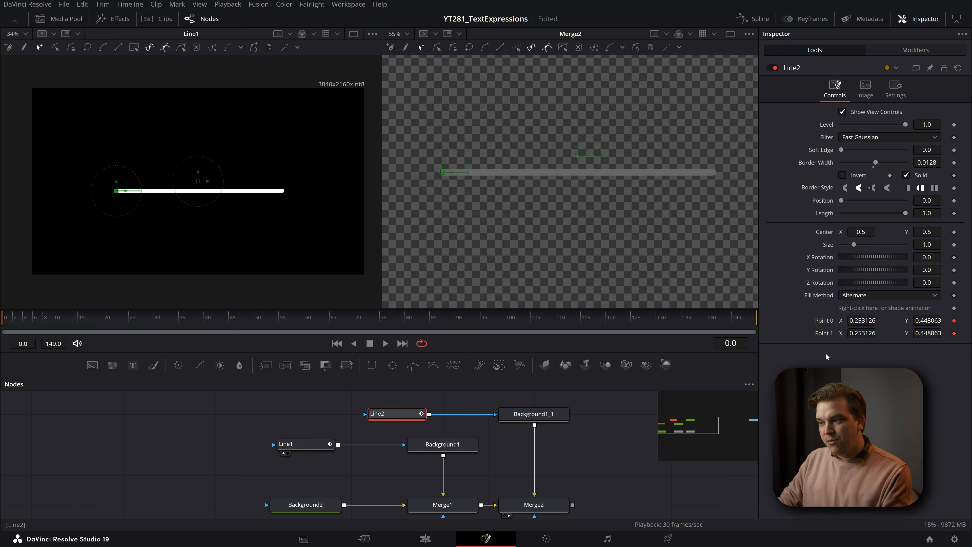
pyautogui.press('space')
pyautogui.press('space')
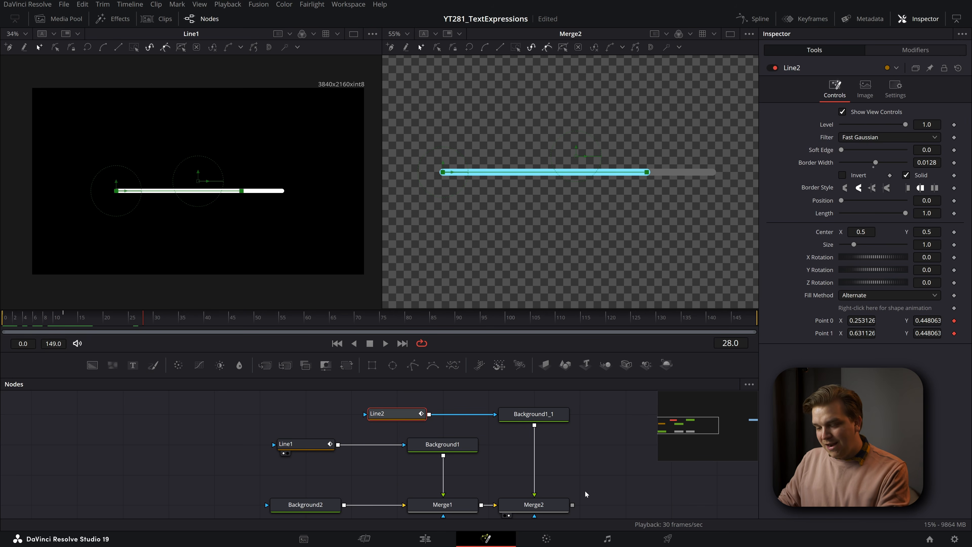
pyautogui.click(585, 494)
pyautogui.hotkey('ctrl', 's')
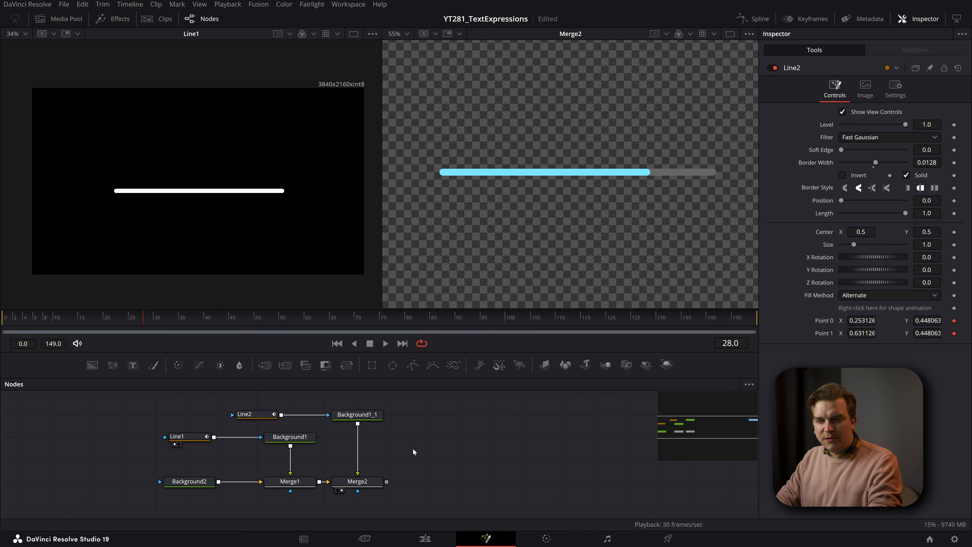
# - Animate Line2's polyline shape
pyautogui.moveTo(425, 435); pyautogui.dragTo(405, 442)
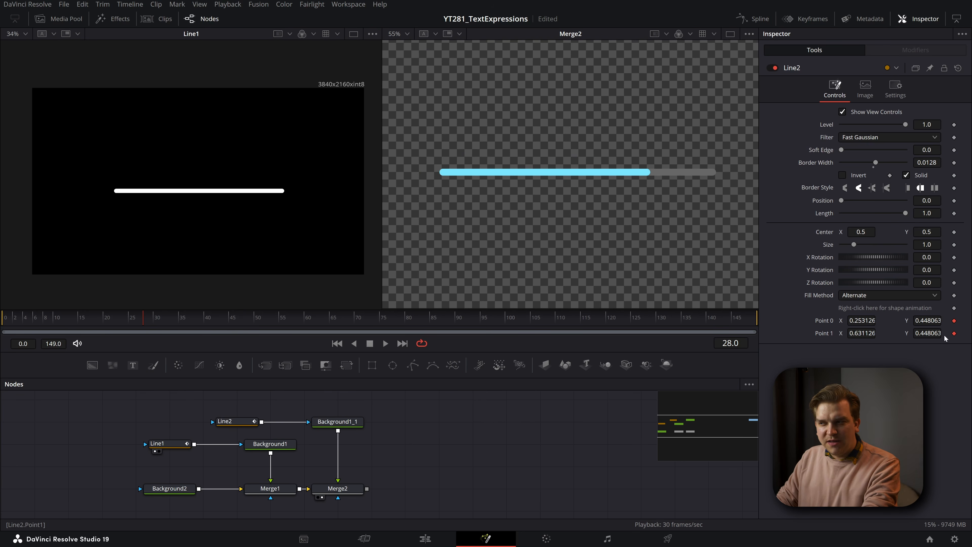
pyautogui.rightClick(866, 312)
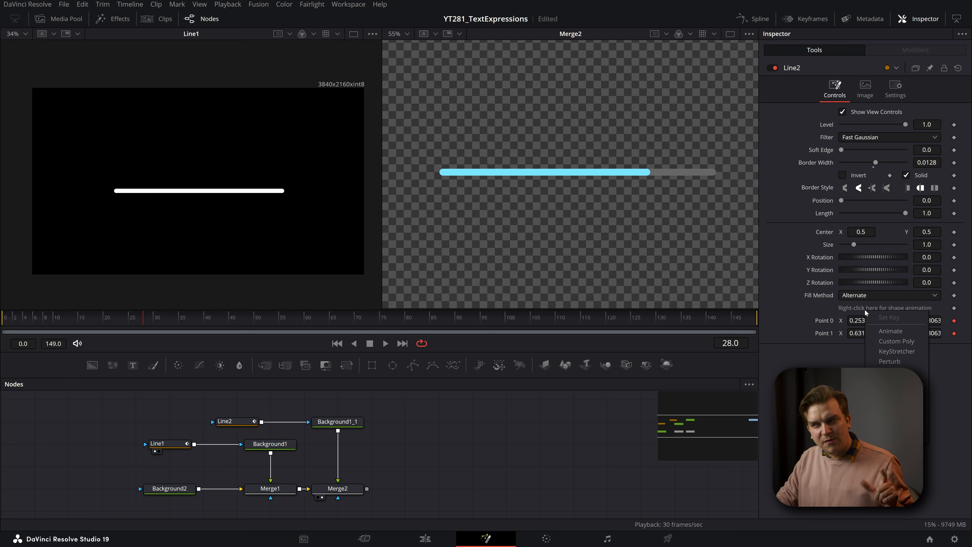
pyautogui.click(891, 331)
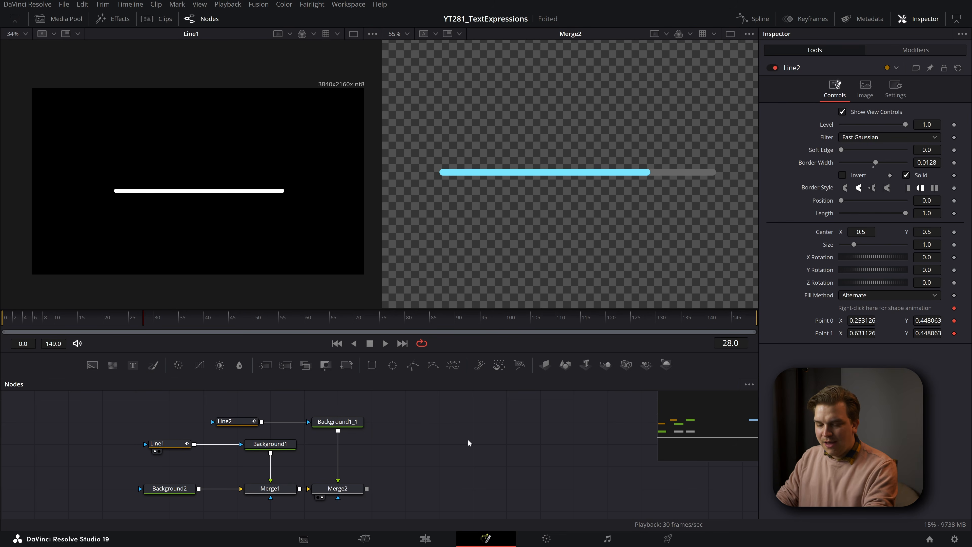
# - Add a Text+ node reading "HI", merge it over Merge2's output and show the new merge in the second viewer
pyautogui.hotkey('shift', 'space')
pyautogui.write('text')
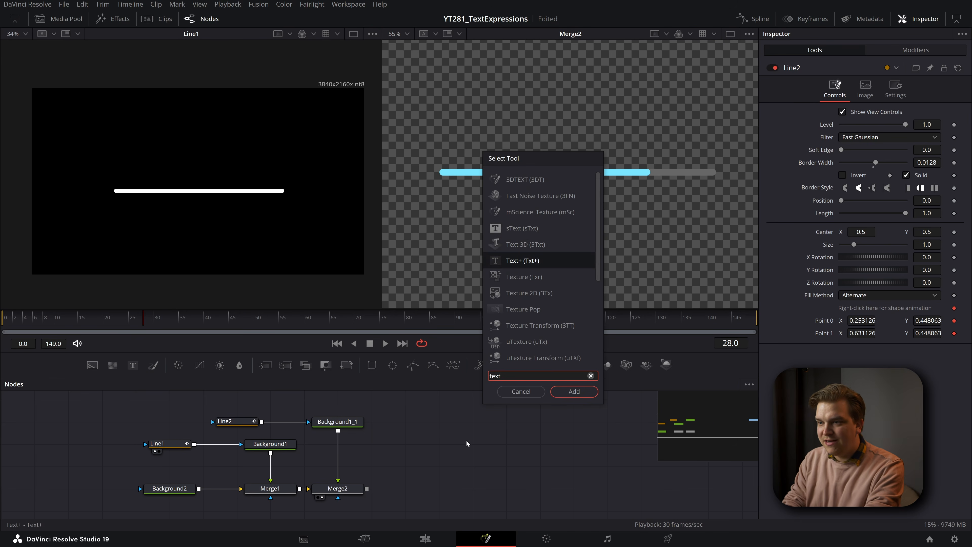
pyautogui.press('Return')
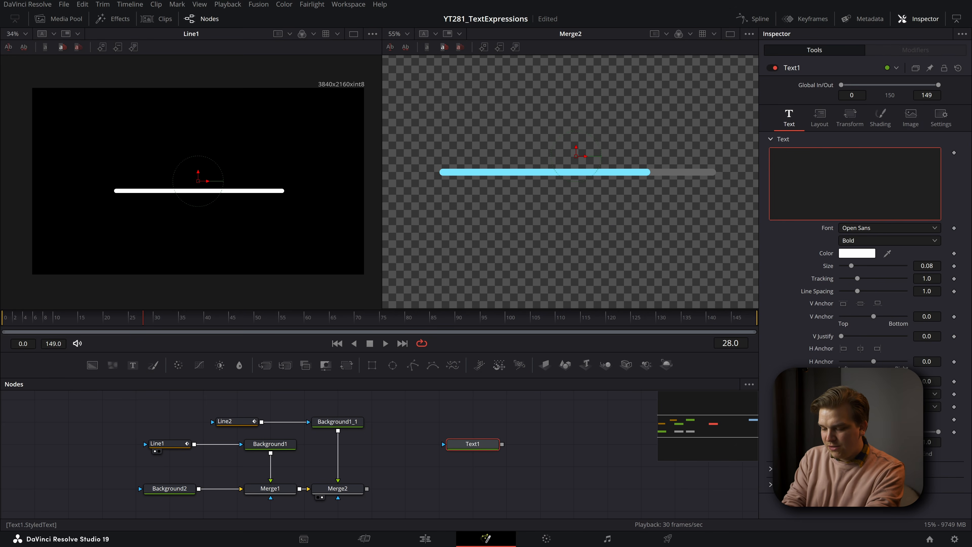
pyautogui.moveTo(367, 488); pyautogui.dragTo(502, 444)
pyautogui.press('2')
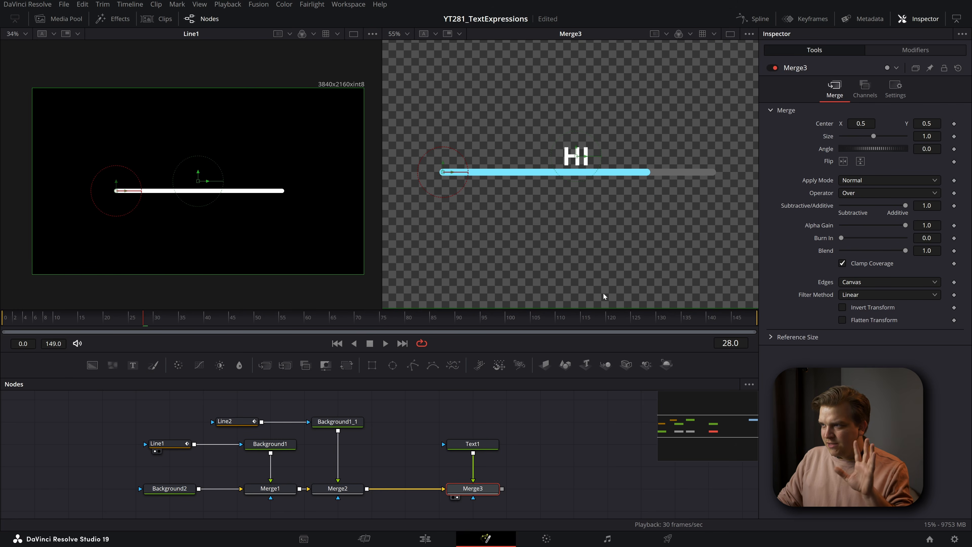
# - Remove the shape animation from Line2
pyautogui.click(228, 422)
pyautogui.rightClick(864, 310)
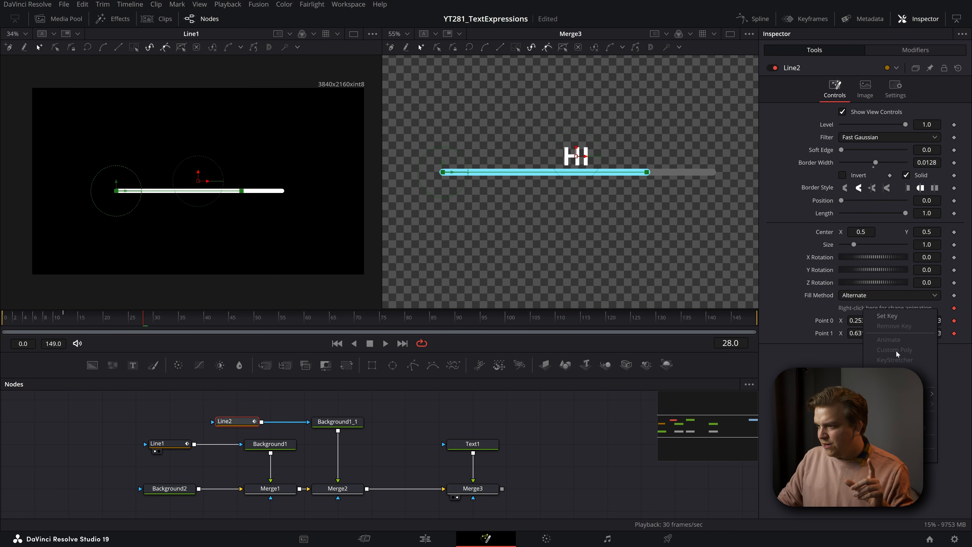
pyautogui.click(892, 428)
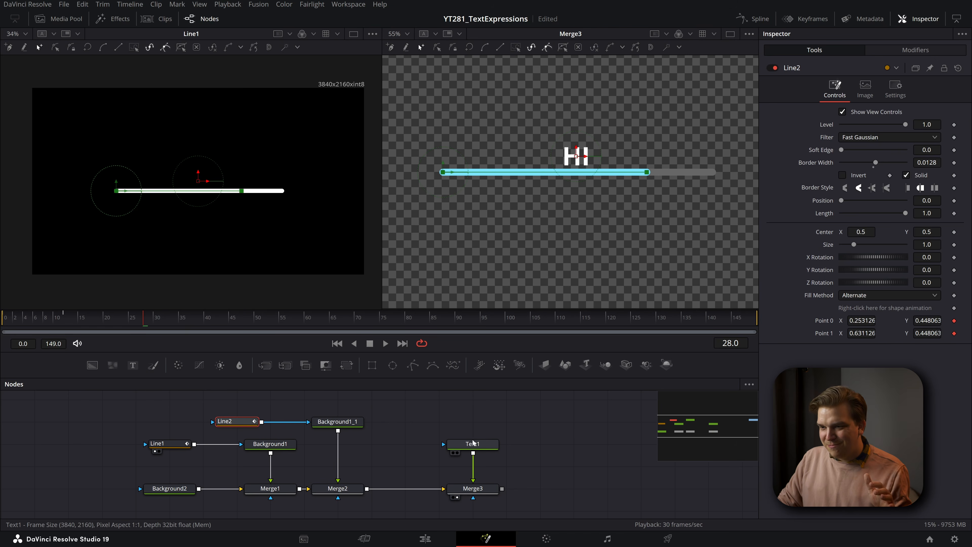
# - Connect Text1's layout Center to the Position of the vector on Line2's Point 1, and scrub the timeline to check it
pyautogui.click(478, 448)
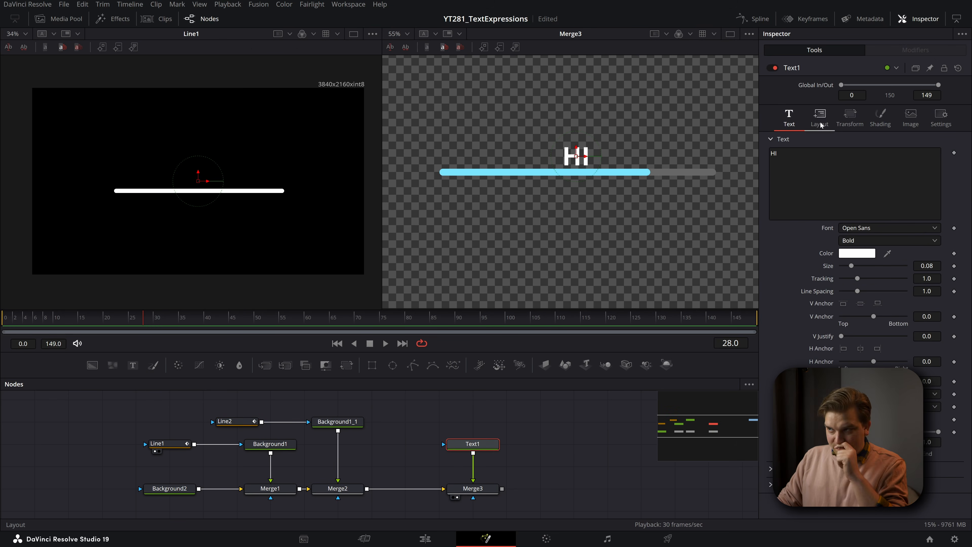
pyautogui.click(821, 125)
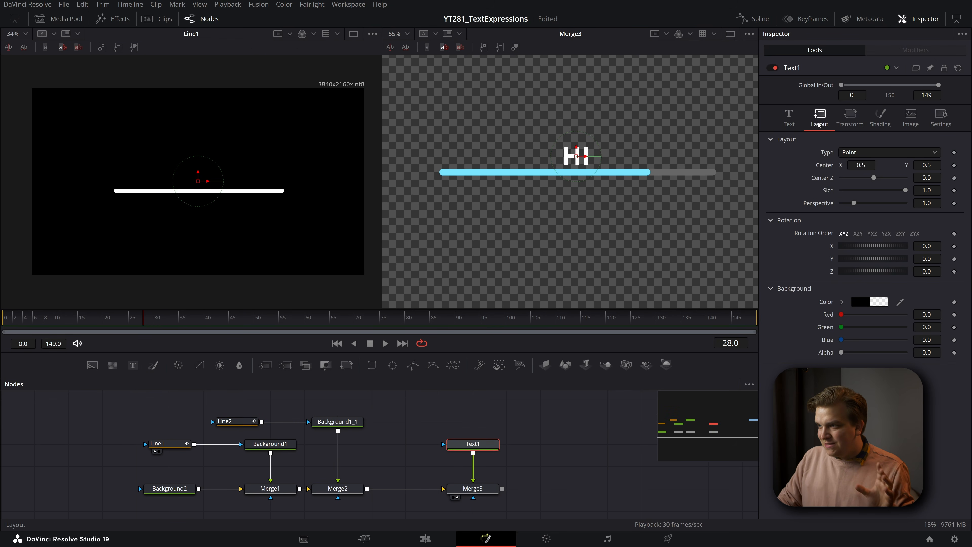
pyautogui.rightClick(826, 171)
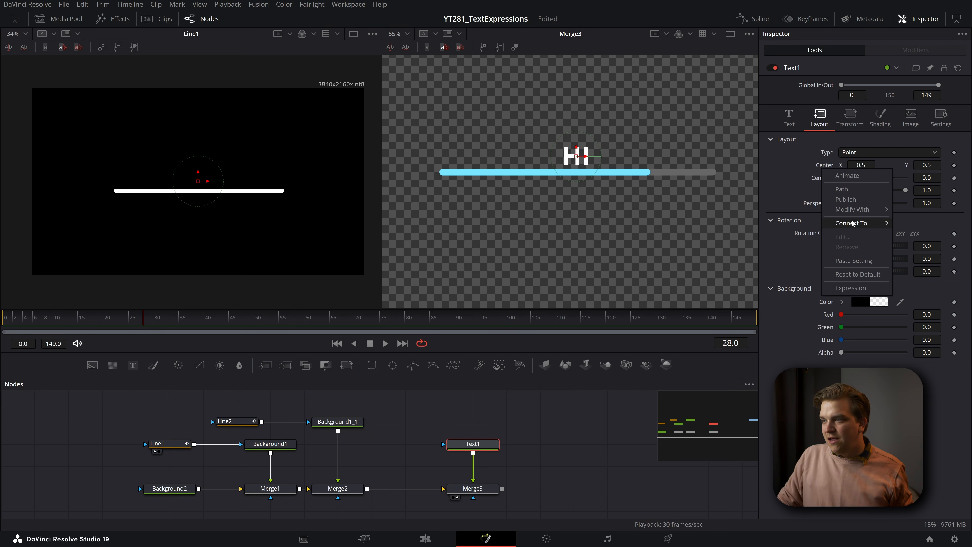
pyautogui.moveTo(852, 224)
pyautogui.moveTo(778, 244)
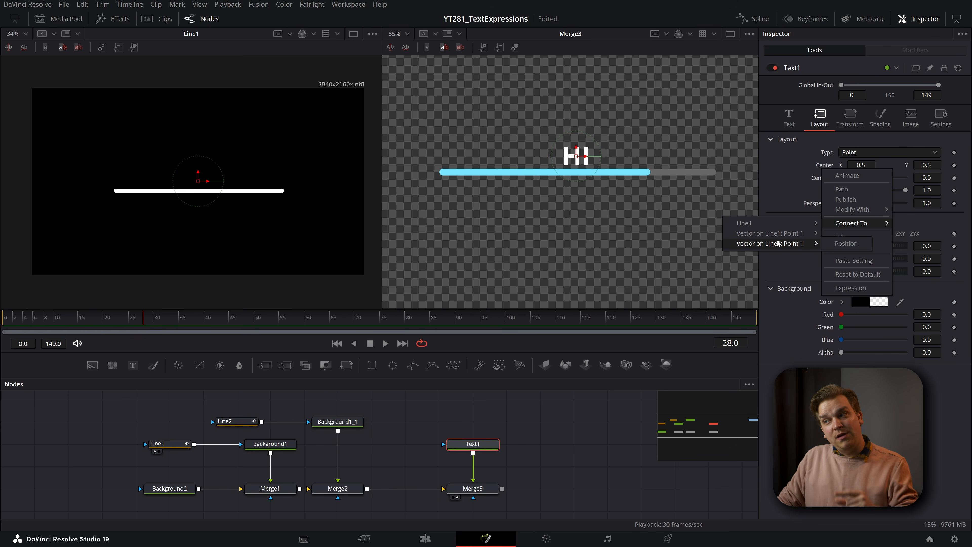
pyautogui.click(846, 242)
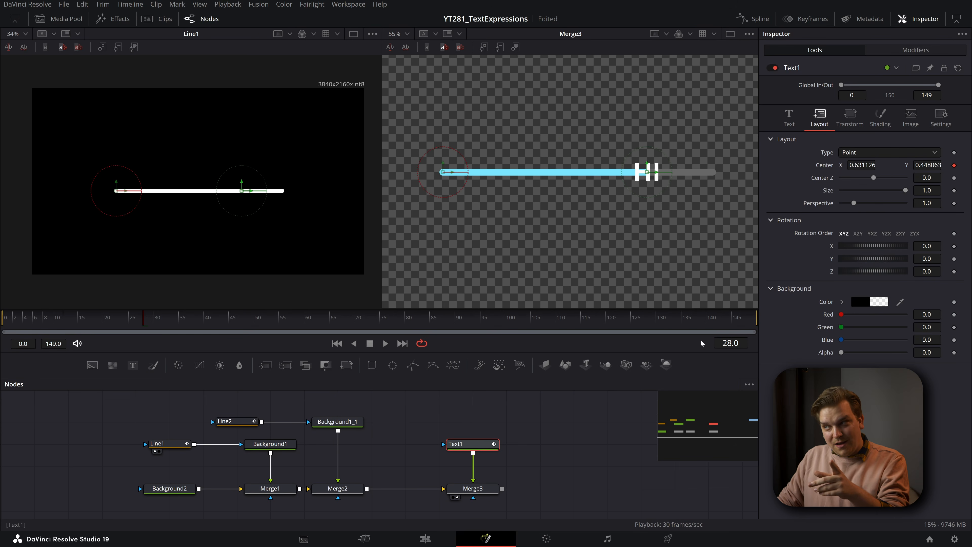
pyautogui.moveTo(145, 322); pyautogui.dragTo(15, 333)
pyautogui.moveTo(77, 340); pyautogui.dragTo(123, 332)
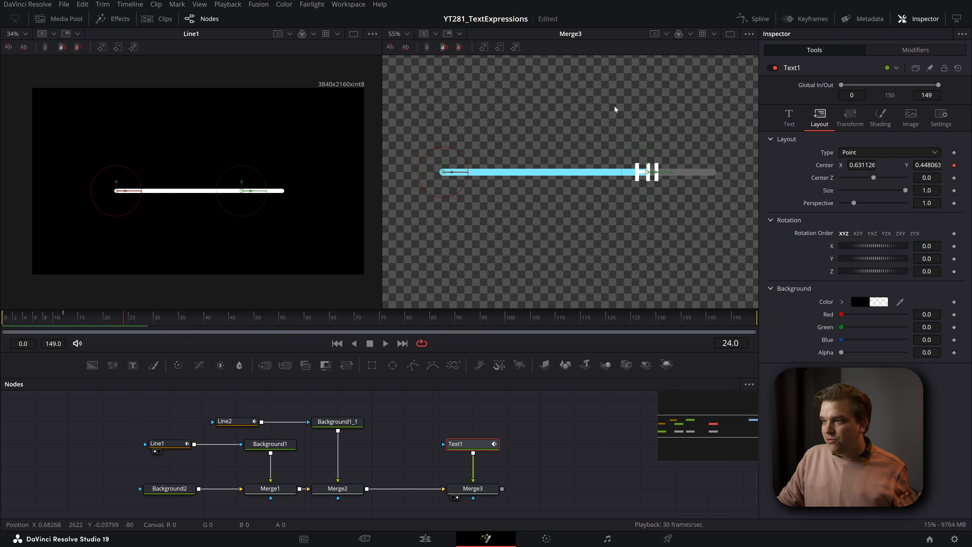
# - Set Text1's character Offset Y to 0.033 to raise the text above the line, and play from the first frame
pyautogui.click(850, 122)
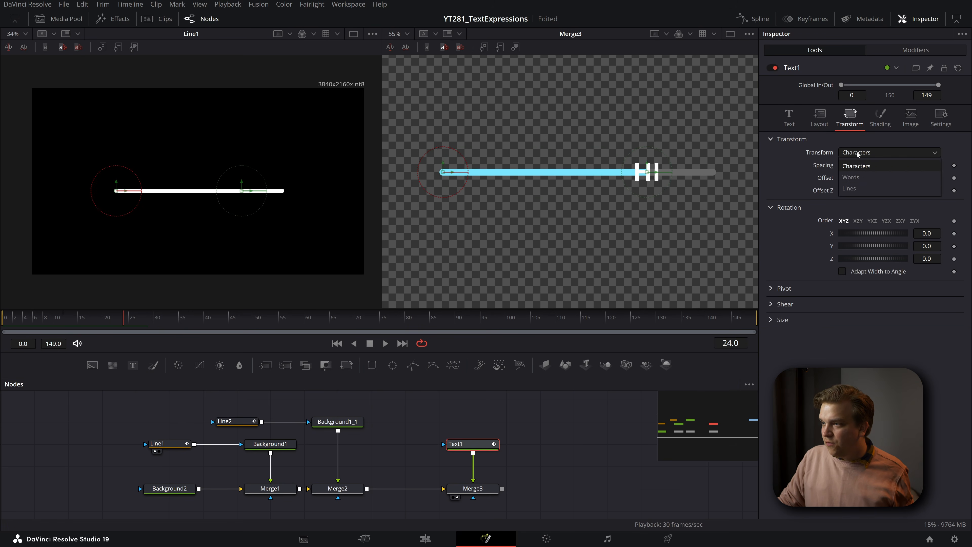
pyautogui.click(848, 154)
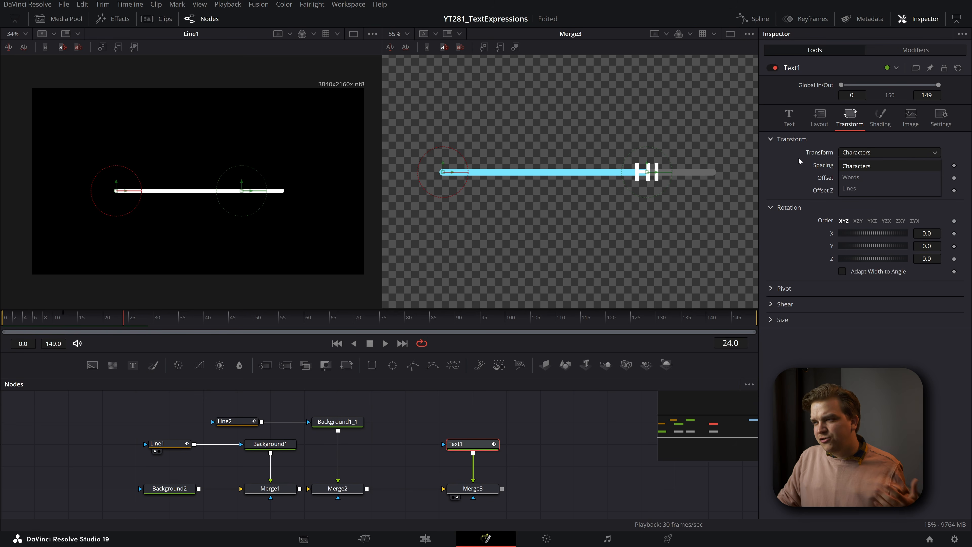
pyautogui.click(791, 170)
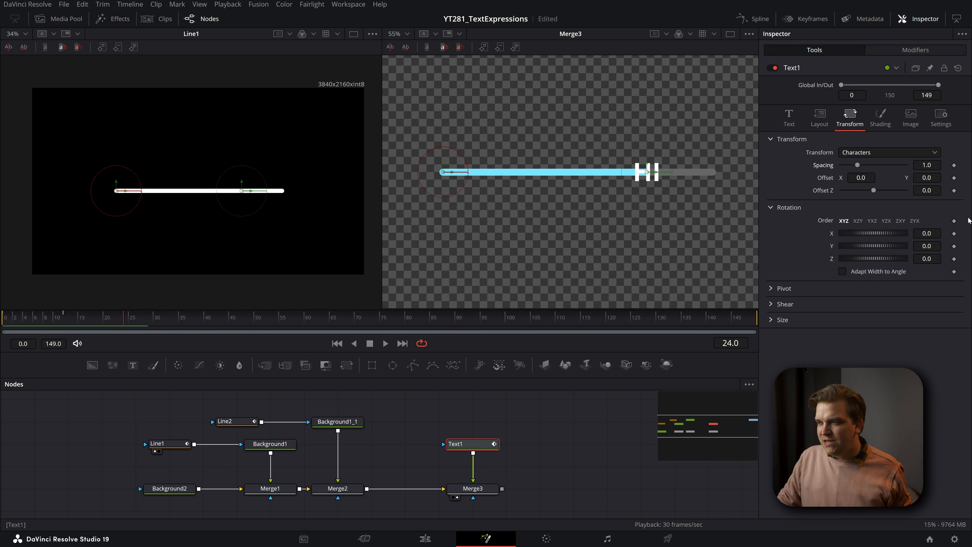
pyautogui.moveTo(928, 178); pyautogui.dragTo(938, 178)
pyautogui.moveTo(134, 325); pyautogui.dragTo(6, 338)
pyautogui.press('space')
pyautogui.press('space')
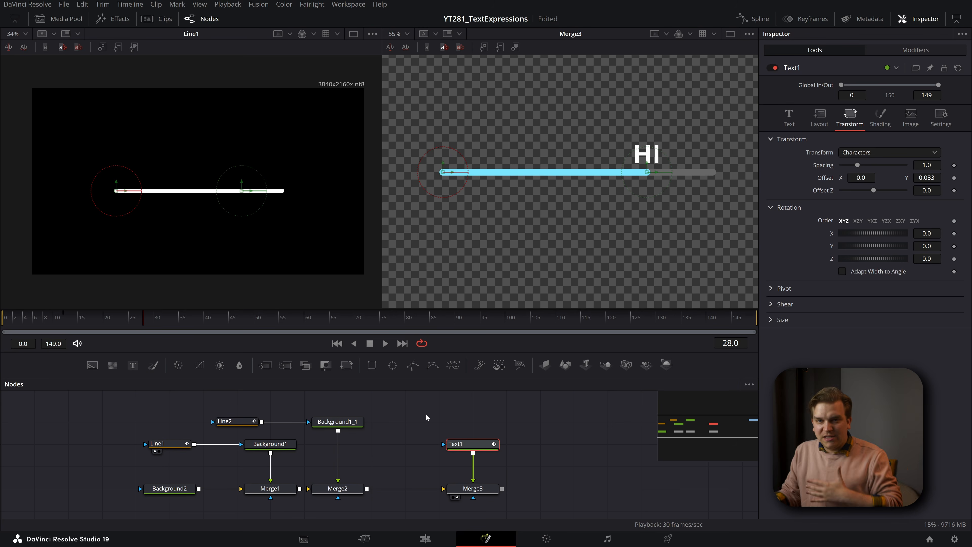
# - Reposition Line1's Point 0 to X 0.227127, Y 0.321063, saving the project along the way
pyautogui.click(429, 417)
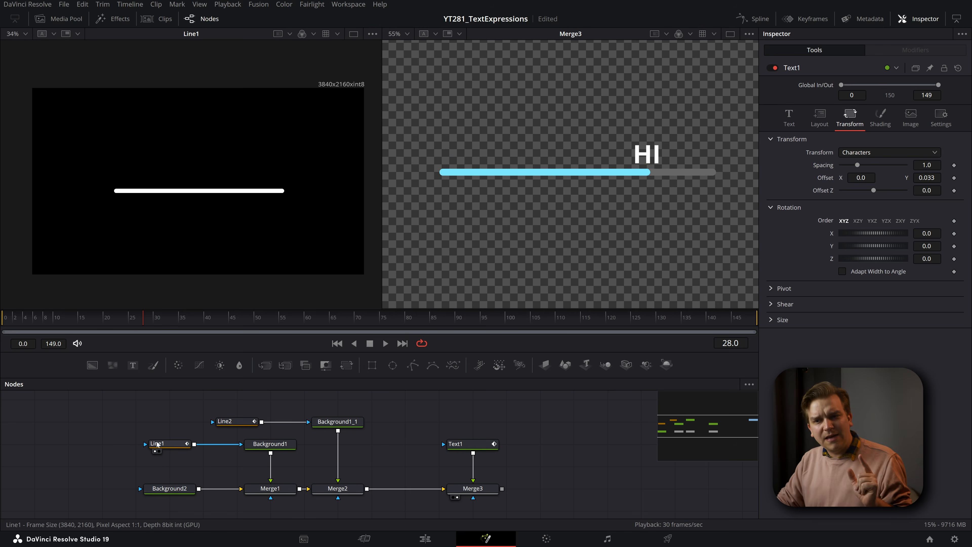
pyautogui.click(163, 447)
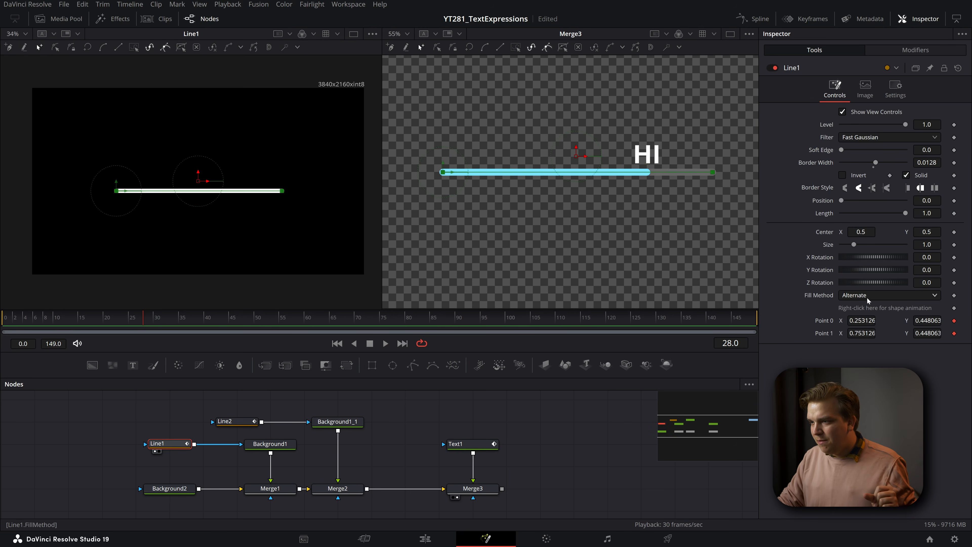
pyautogui.moveTo(862, 321)
pyautogui.mouseDown()
pyautogui.moveTo(844, 320)
pyautogui.moveTo(862, 321)
pyautogui.mouseUp()
pyautogui.moveTo(928, 320); pyautogui.dragTo(899, 321)
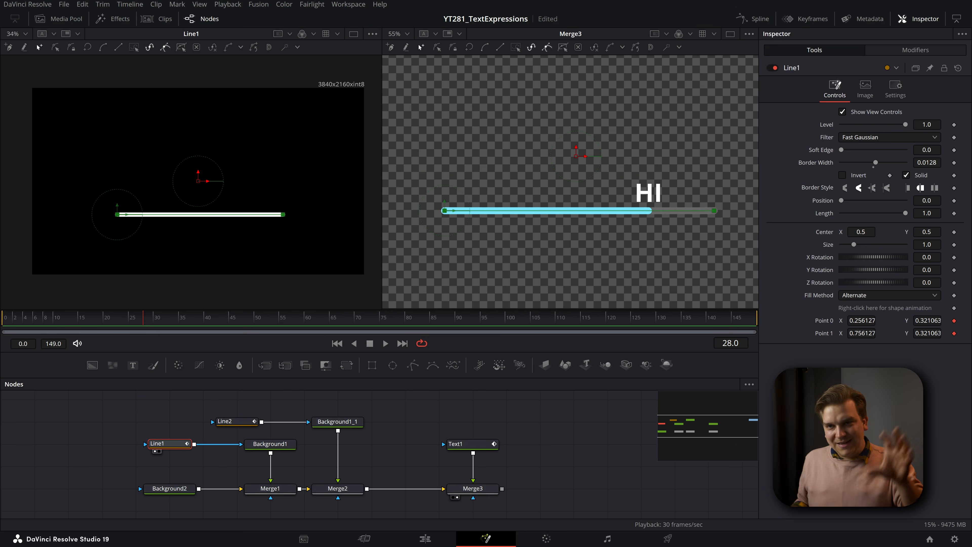
pyautogui.hotkey('ctrl', 's')
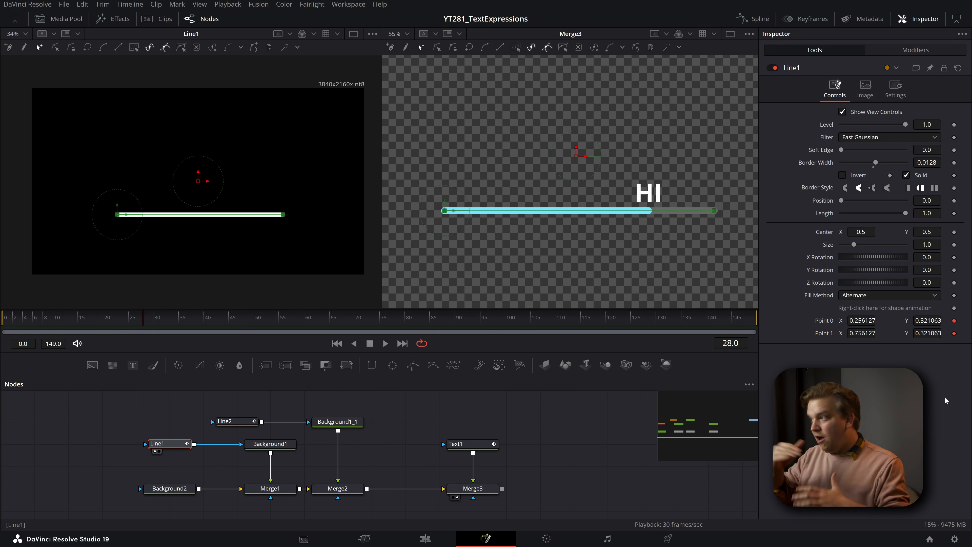
pyautogui.moveTo(862, 320); pyautogui.dragTo(854, 320)
# - Try shifting the whole composite with a Transform node added after Merge3, and delete that node
pyautogui.click(487, 491)
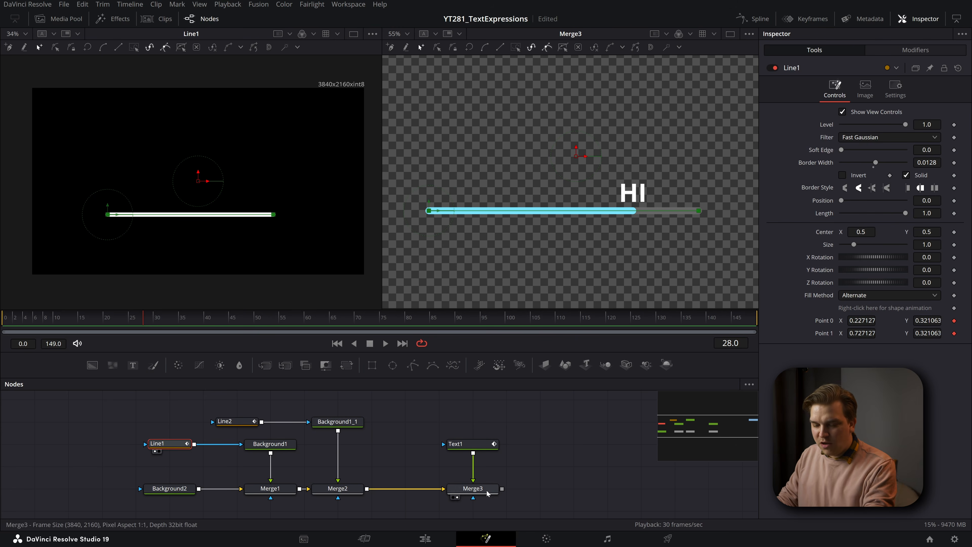
pyautogui.hotkey('shift', 'space')
pyautogui.write('x')
pyautogui.press('Return')
pyautogui.moveTo(861, 123)
pyautogui.mouseDown()
pyautogui.moveTo(842, 124)
pyautogui.moveTo(869, 123)
pyautogui.moveTo(857, 123)
pyautogui.mouseUp()
pyautogui.press('2')
pyautogui.moveTo(531, 501); pyautogui.dragTo(487, 491)
pyautogui.press('Delete')
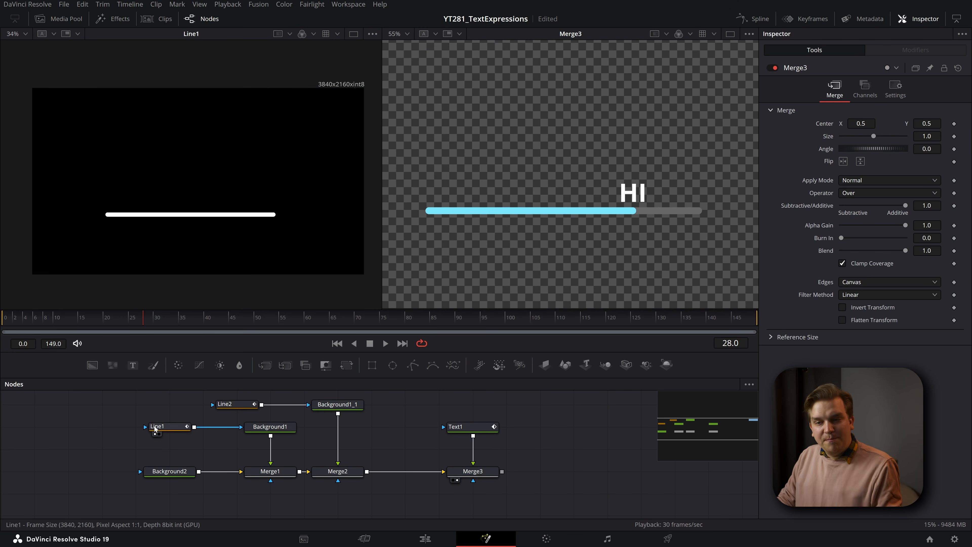
# - Scrub through the opening frames to check how Text1 follows the end of the blue bar
pyautogui.click(162, 427)
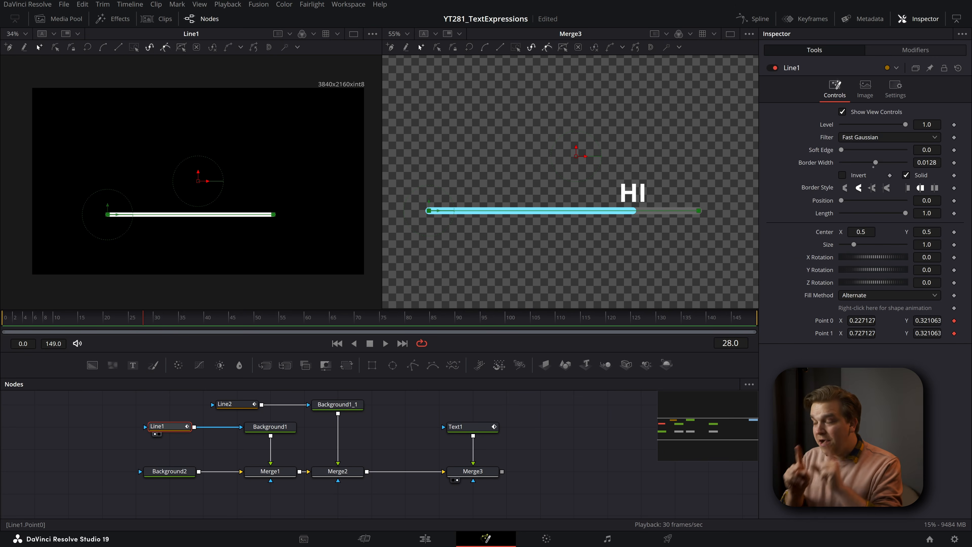
pyautogui.click(533, 447)
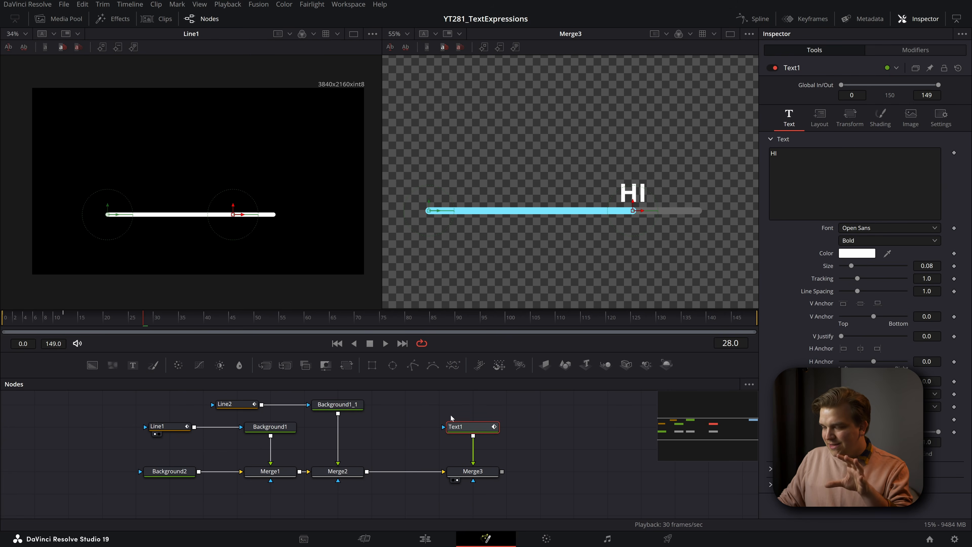
pyautogui.click(54, 324)
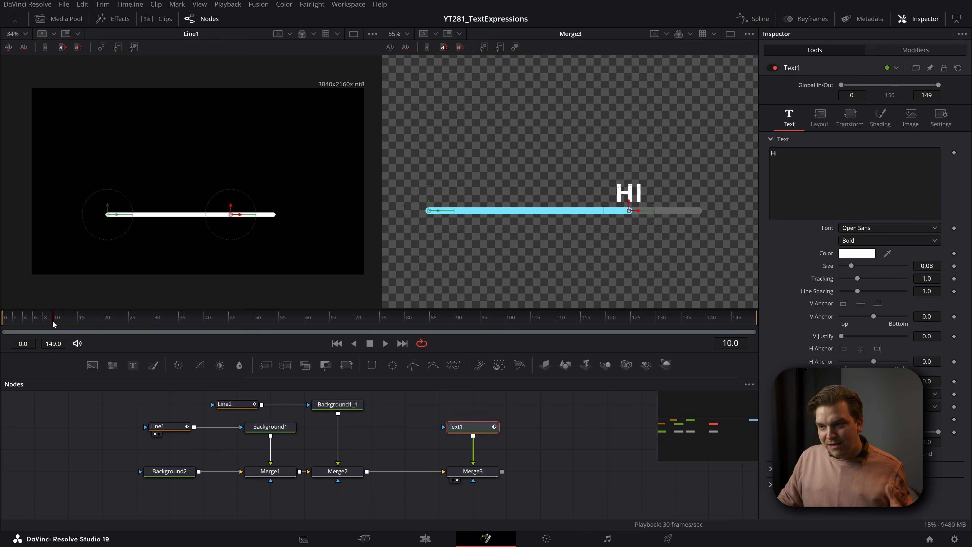
pyautogui.moveTo(9, 324); pyautogui.dragTo(79, 339)
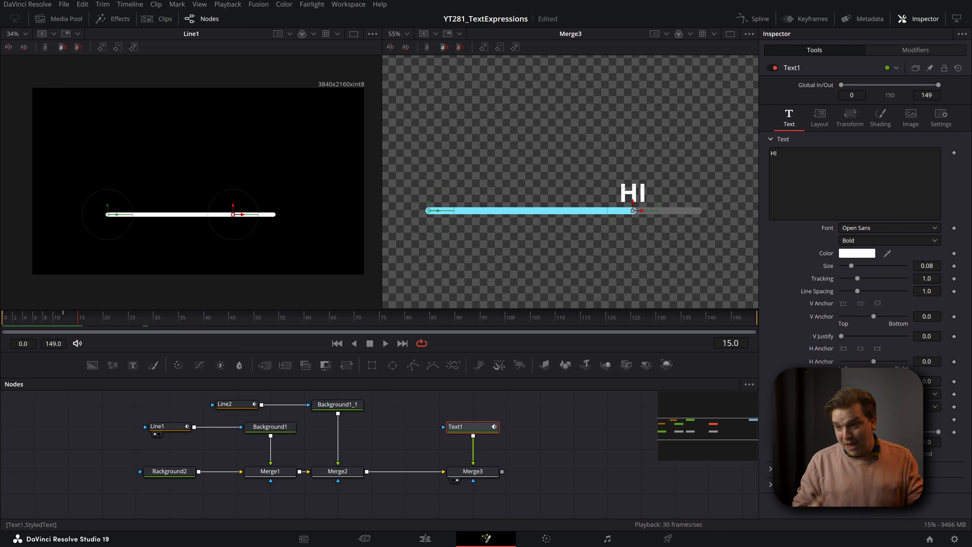
pyautogui.click(584, 433)
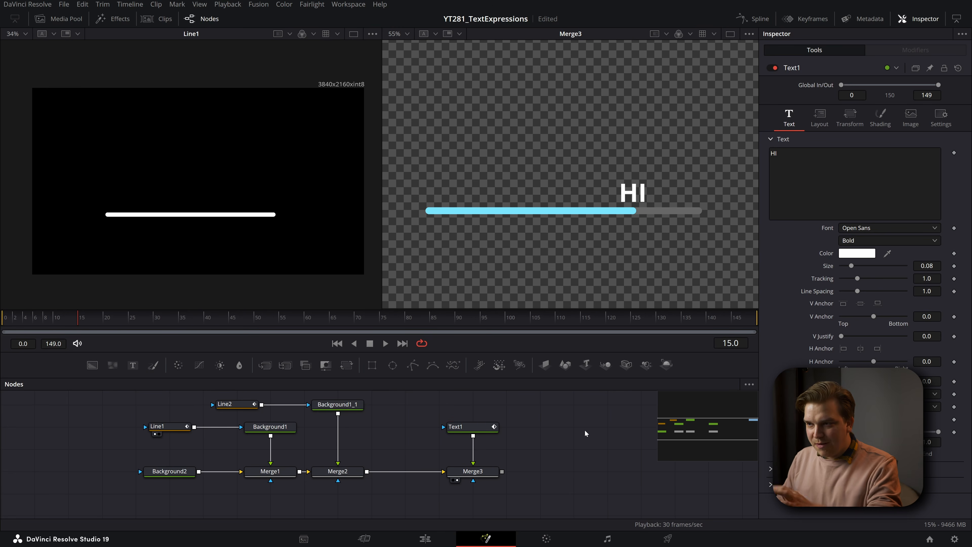
pyautogui.scroll(2, 418, 436)
pyautogui.moveTo(535, 435); pyautogui.dragTo(549, 443)
pyautogui.scroll(-1, 550, 440)
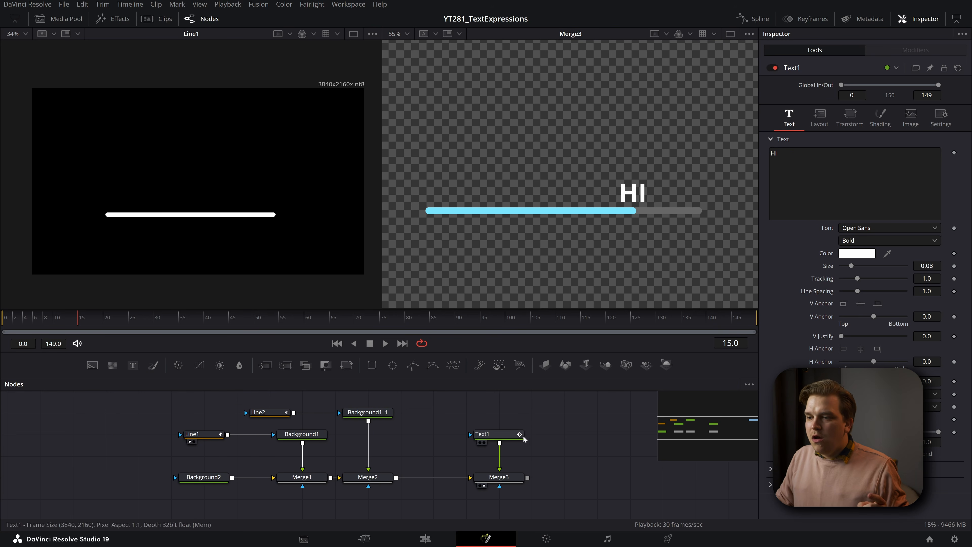
pyautogui.click(517, 436)
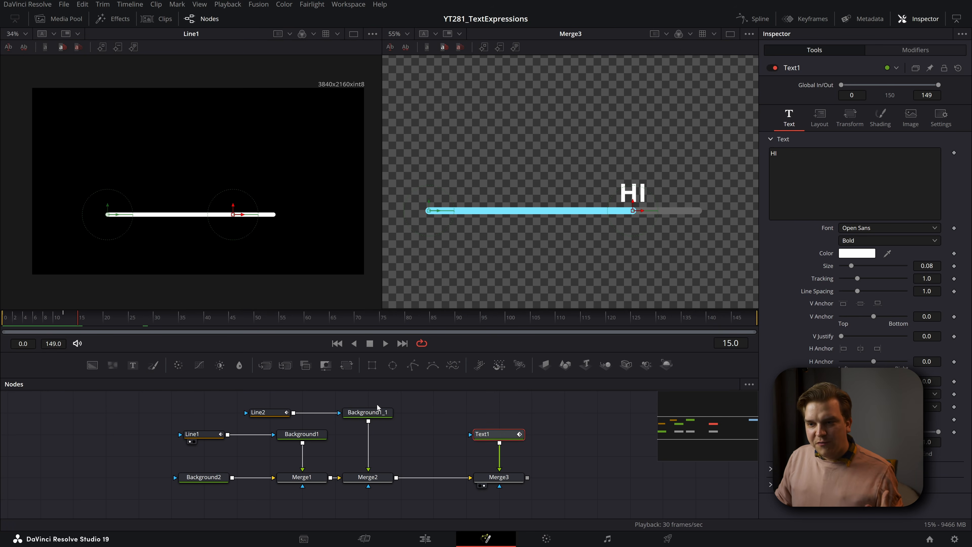
pyautogui.click(60, 321)
pyautogui.moveTo(60, 321); pyautogui.dragTo(109, 321)
# - Examine the Scale setting in Line2's Anim Curves modifier while scrubbing the opening frames
pyautogui.click(258, 412)
pyautogui.click(924, 52)
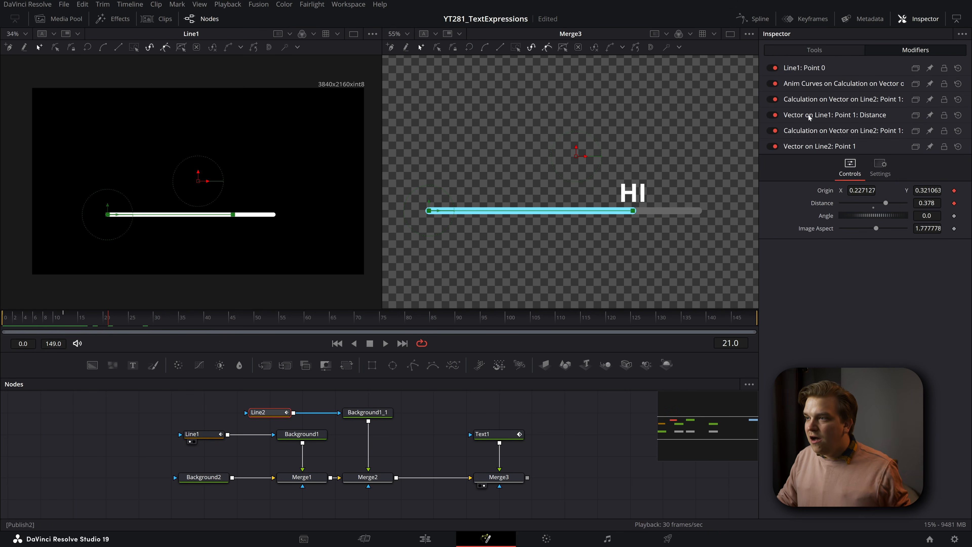
pyautogui.click(842, 83)
pyautogui.moveTo(70, 321)
pyautogui.mouseDown()
pyautogui.moveTo(3, 321)
pyautogui.moveTo(68, 322)
pyautogui.mouseUp()
pyautogui.click(46, 322)
pyautogui.click(865, 104)
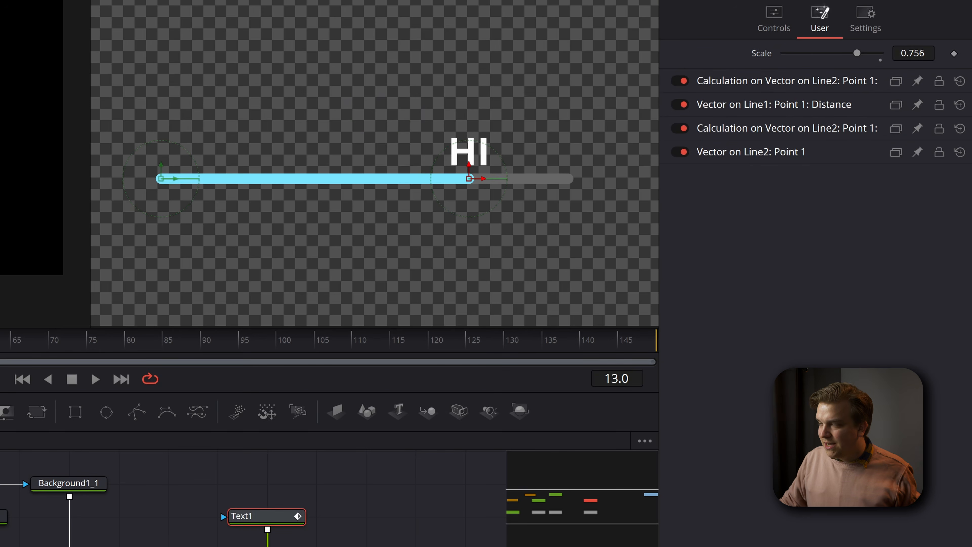
# - Add an expression to Text1's text and enter AnimCurves.Value in place of the fixed text
pyautogui.click(498, 434)
pyautogui.moveTo(699, 95); pyautogui.dragTo(677, 93)
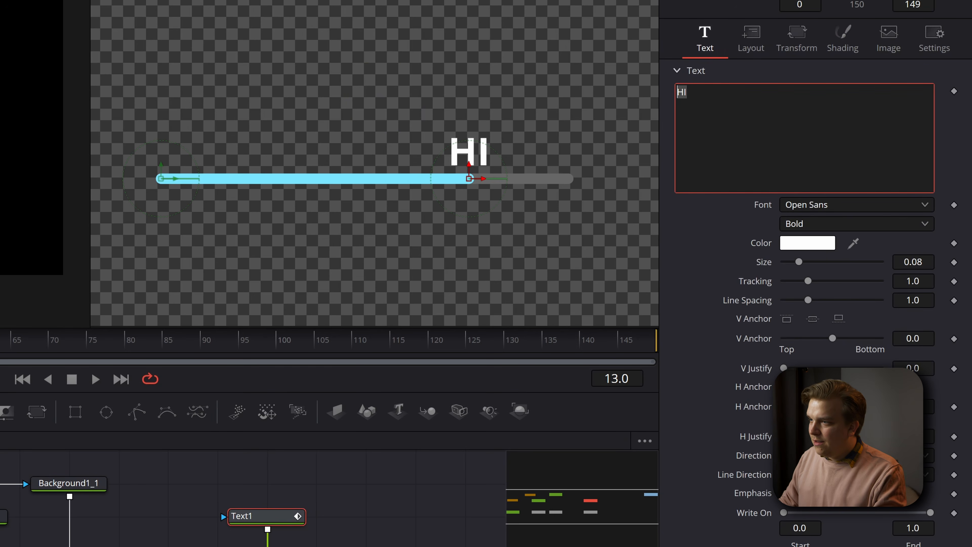
pyautogui.rightClick(753, 125)
pyautogui.click(784, 432)
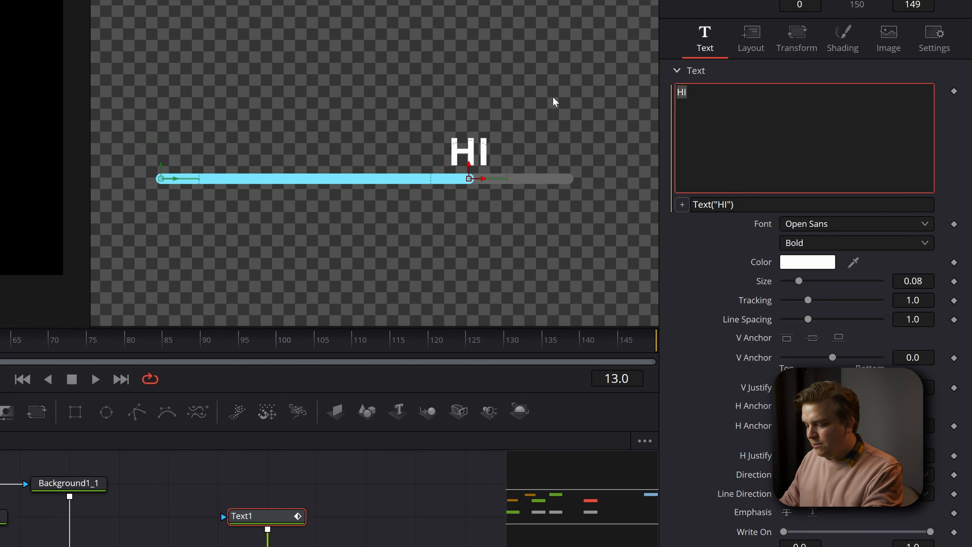
pyautogui.click(727, 204)
pyautogui.write('AnimCVu')
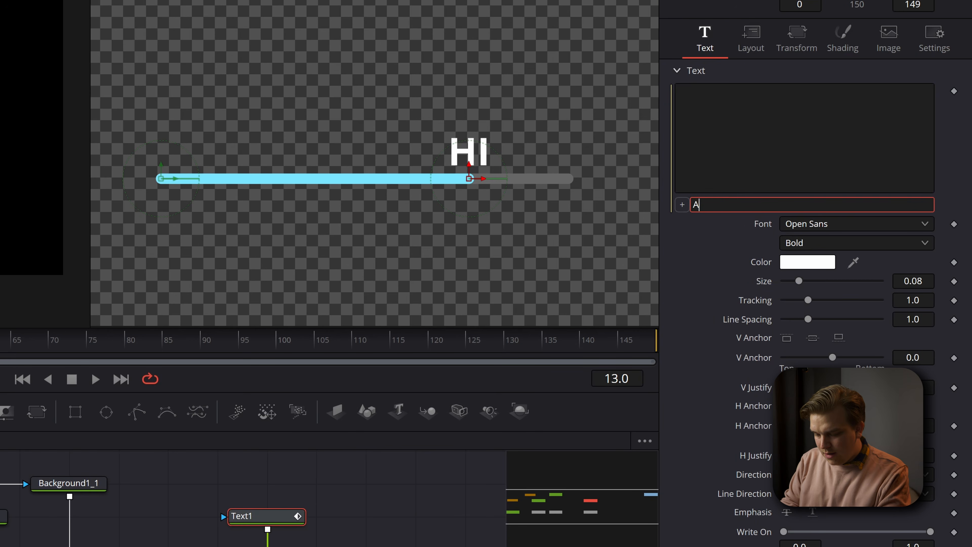
pyautogui.press('BackSpace')
pyautogui.press('BackSpace')
pyautogui.write('urves')
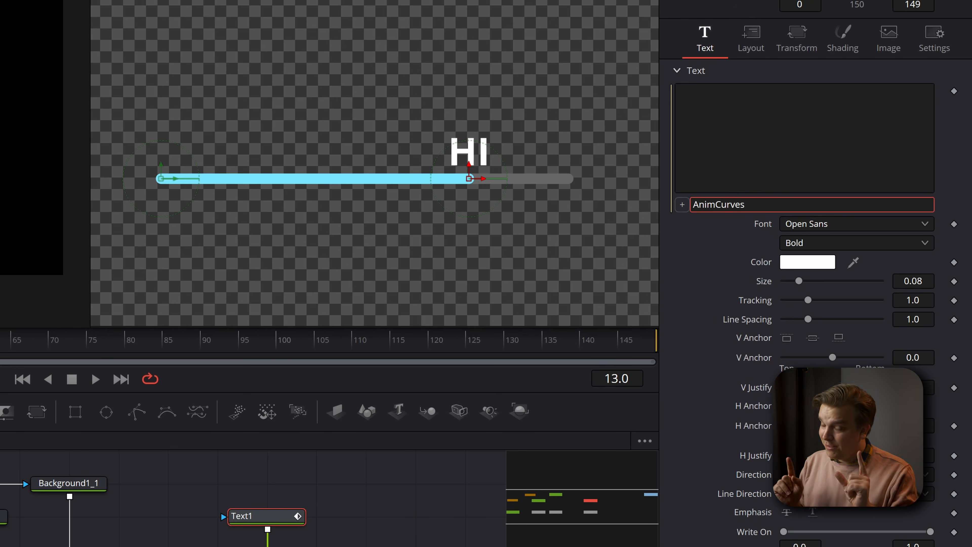
pyautogui.write('.Value')
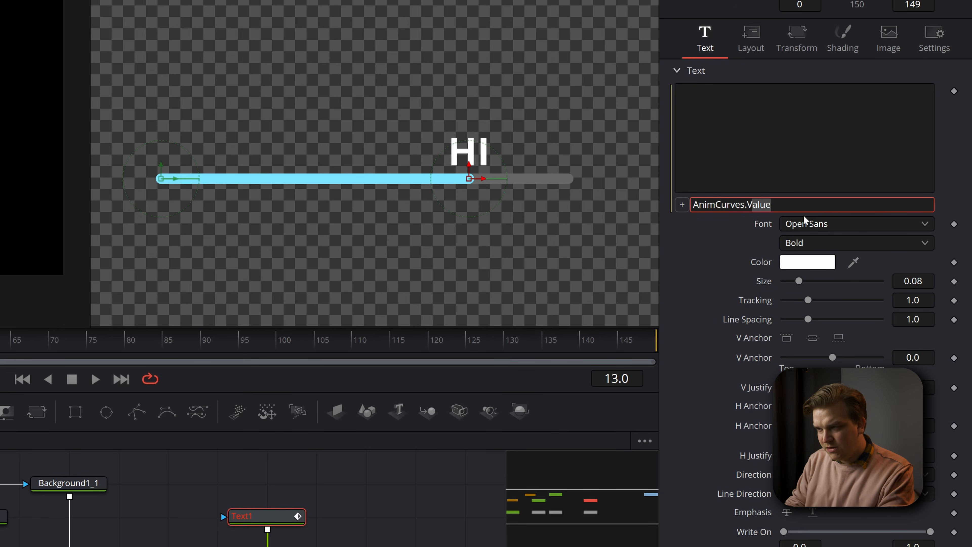
# - Try AnimCurves.Result as Text1's text expression, and undo that change
pyautogui.press('BackSpace')
pyautogui.press('BackSpace')
pyautogui.press('BackSpace')
pyautogui.press('BackSpace')
pyautogui.press('BackSpace')
pyautogui.write('Result')
pyautogui.press('Tab')
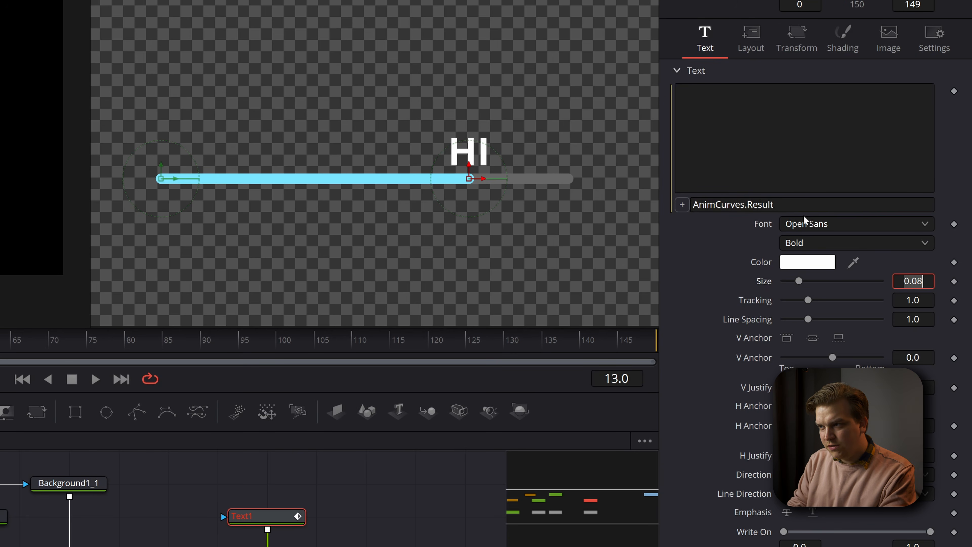
pyautogui.click(732, 241)
pyautogui.hotkey('ctrl', 'z')
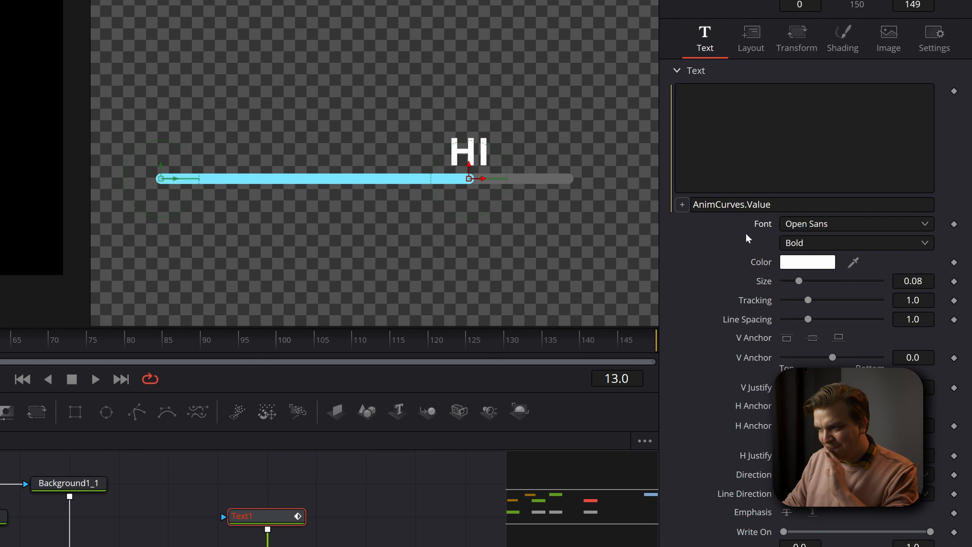
# - Correct Text1's text expression to AnimCurves1.Value so it refers to the numbered modifier
pyautogui.click(744, 205)
pyautogui.write('1')
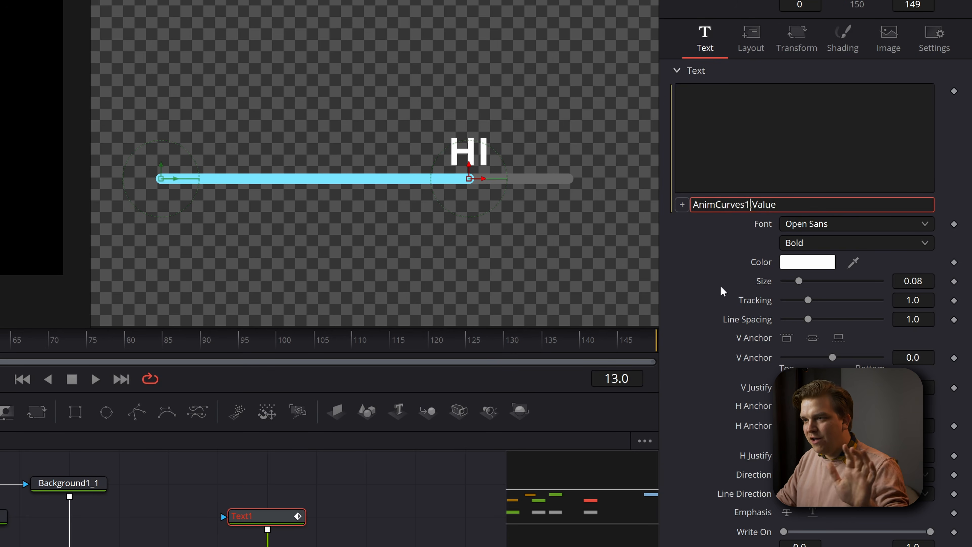
pyautogui.press('Return')
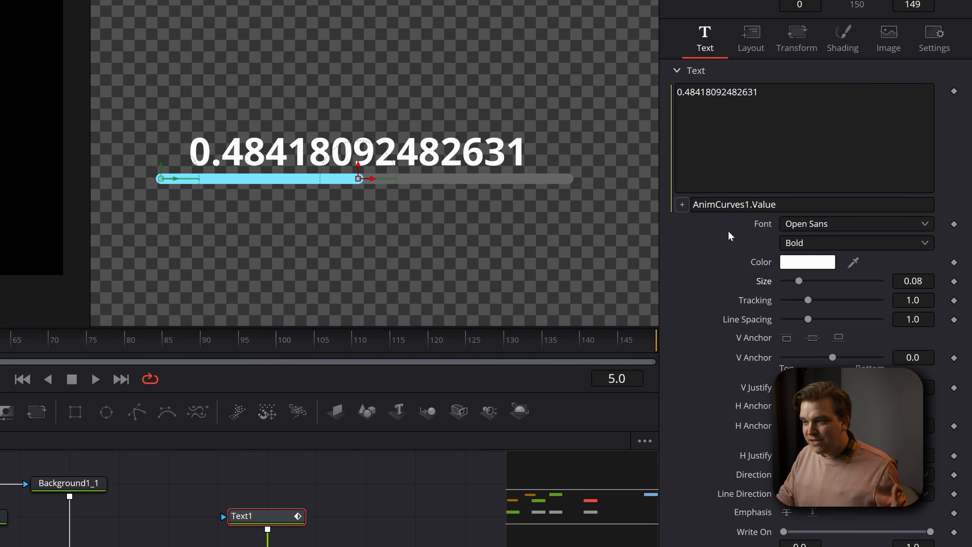
# - Multiply Text1's text expression by 100 so it reads AnimCurves1.Value*100
pyautogui.click(784, 204)
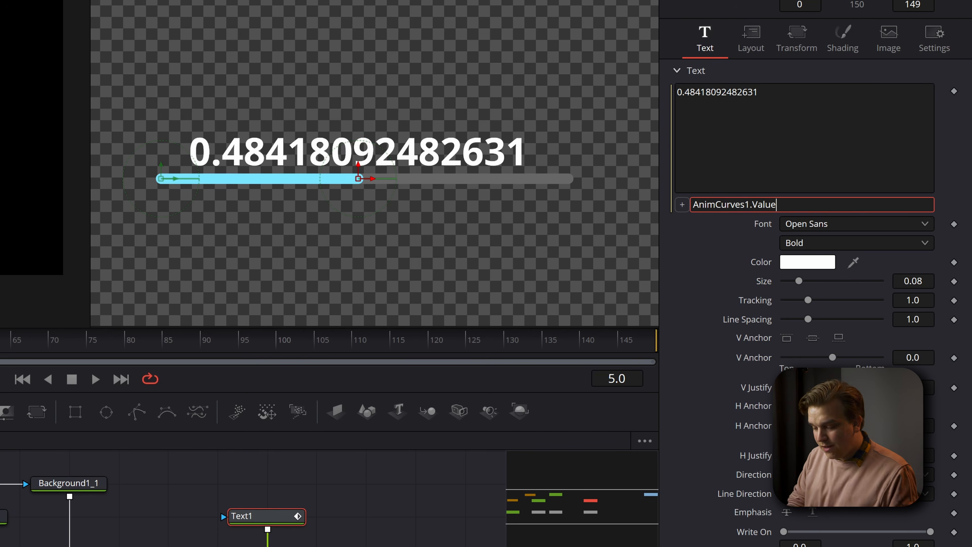
pyautogui.write('*100')
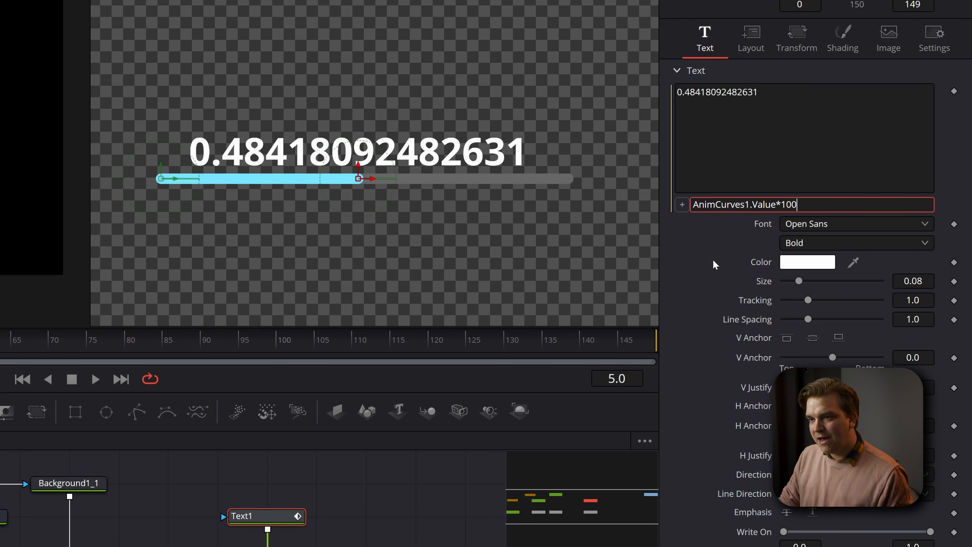
pyautogui.press('Return')
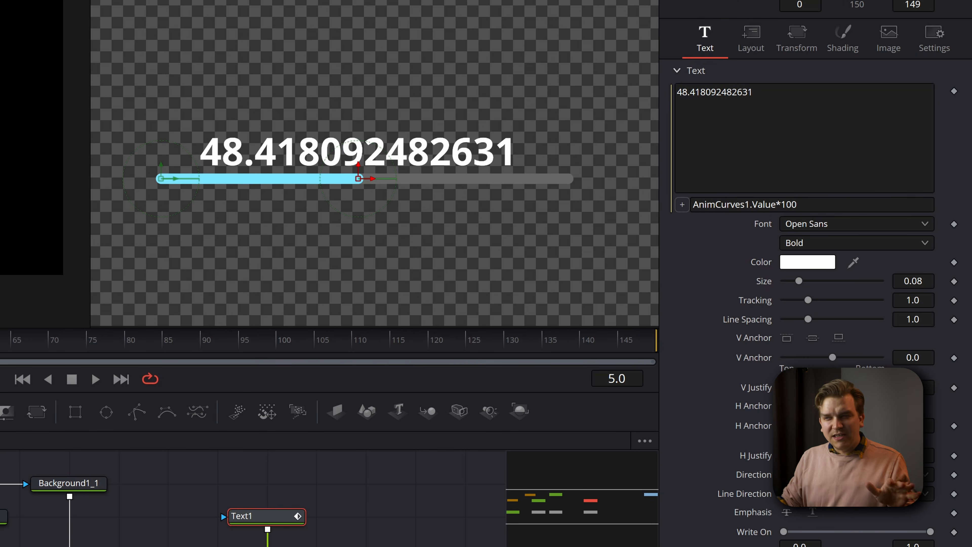
# - Round the number up by wrapping Text1's text expression as ceil(AnimCurves1.Value*100)
pyautogui.click(693, 204)
pyautogui.write('ceil(')
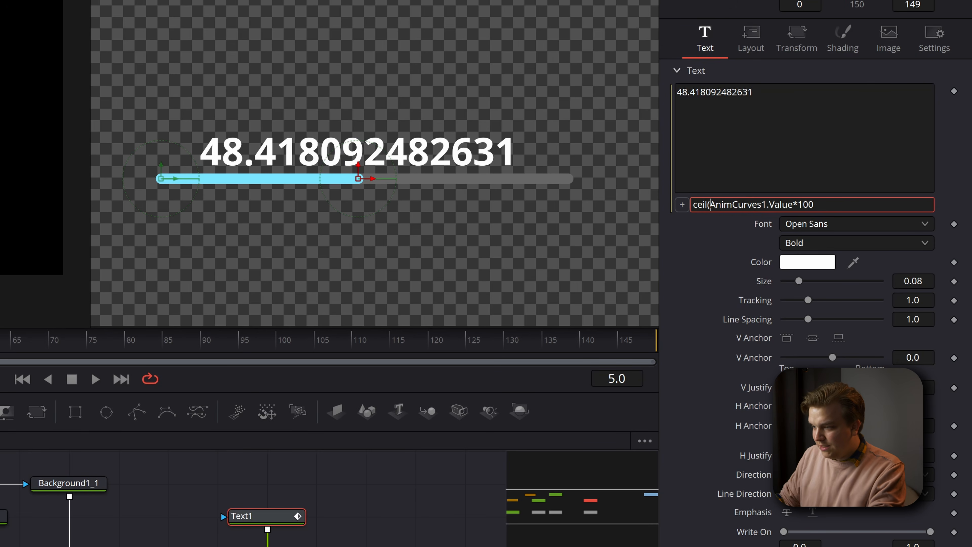
pyautogui.write(')')
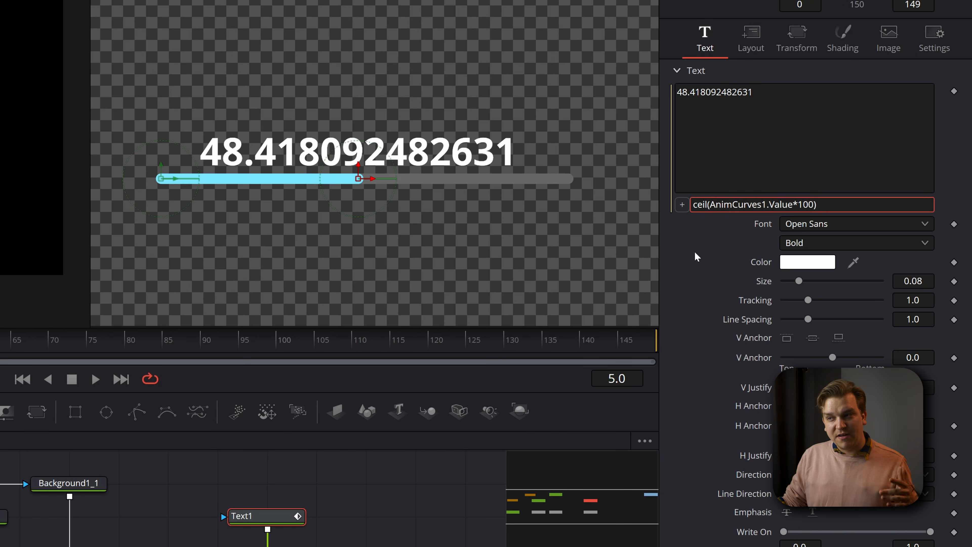
pyautogui.press('Return')
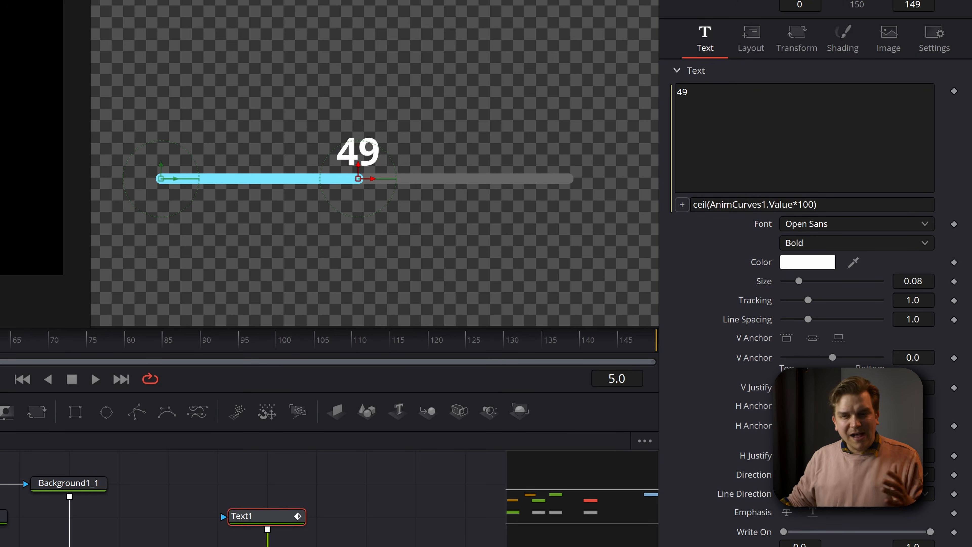
# - Step through the frames up to frame 12 to check the rounded number counting along the bar
pyautogui.press('Right')
pyautogui.press('Right')
pyautogui.press('Right')
pyautogui.press('Right')
pyautogui.press('Right')
pyautogui.press('Left')
pyautogui.press('Right')
pyautogui.press('Right')
pyautogui.press('Right')
pyautogui.press('Right')
pyautogui.press('Left')
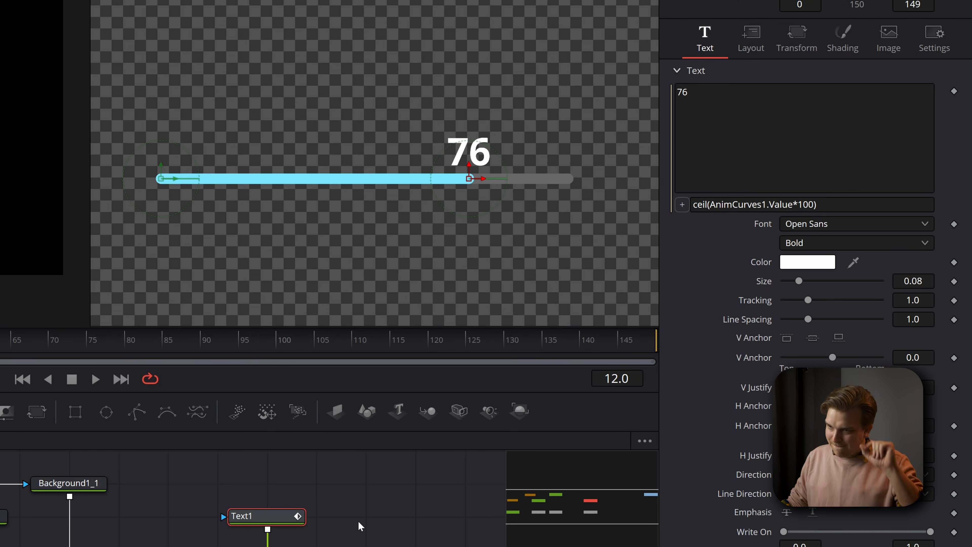
# - Append a percent sign to Text1's text expression so it reads ceil(AnimCurves1.Value*100) .. "%"
pyautogui.click(844, 207)
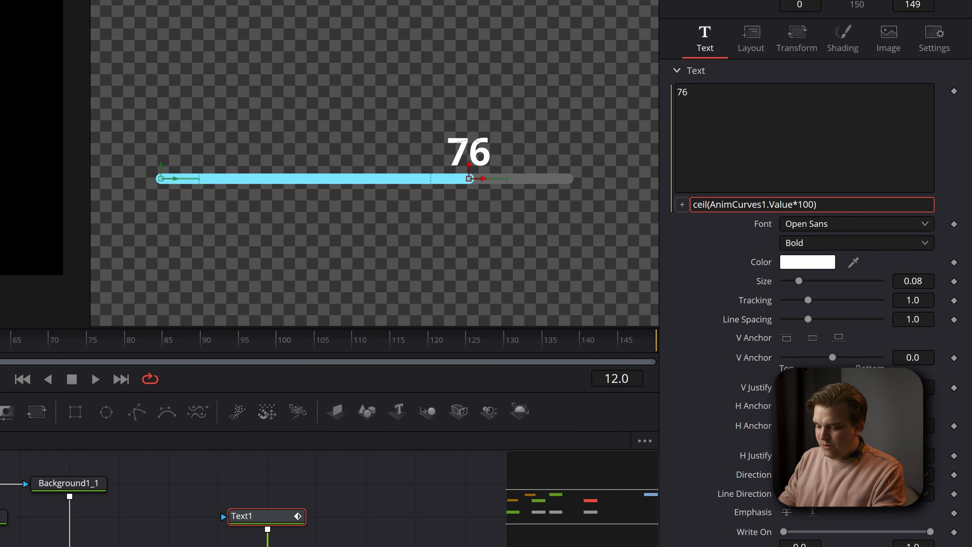
pyautogui.write('..')
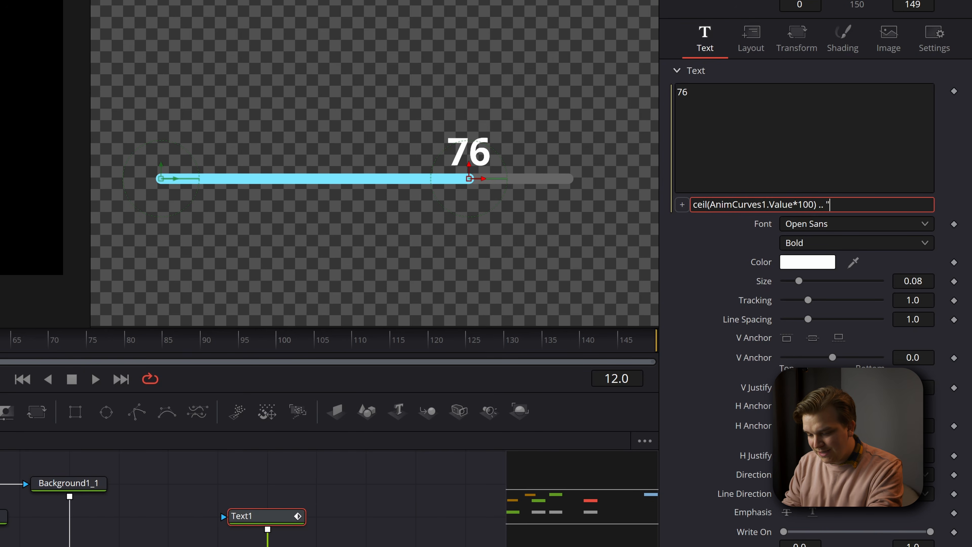
pyautogui.write(' "%')
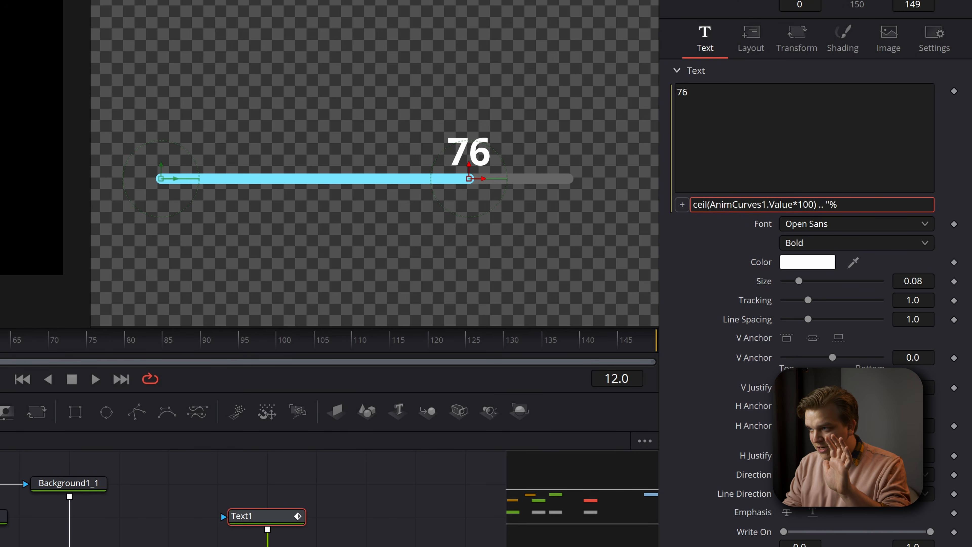
pyautogui.write('"')
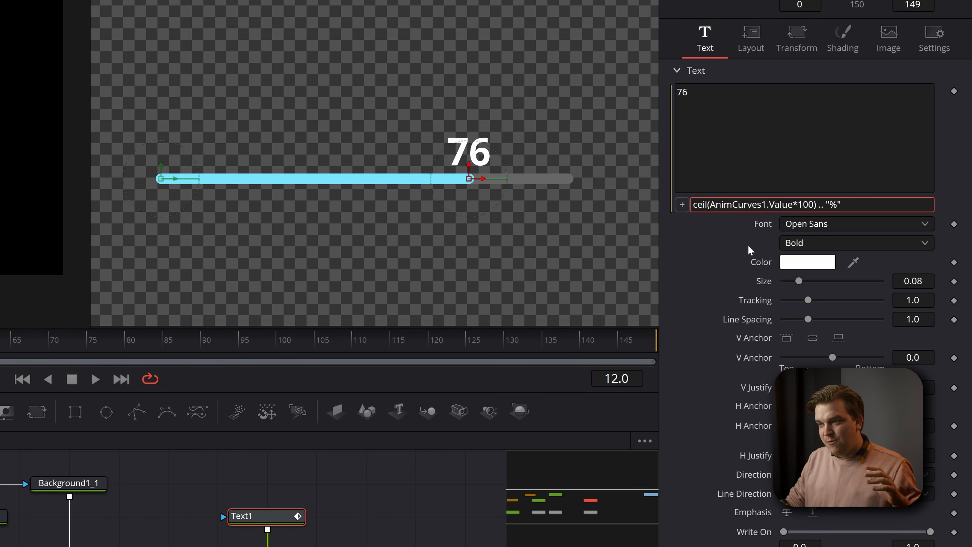
pyautogui.press('Return')
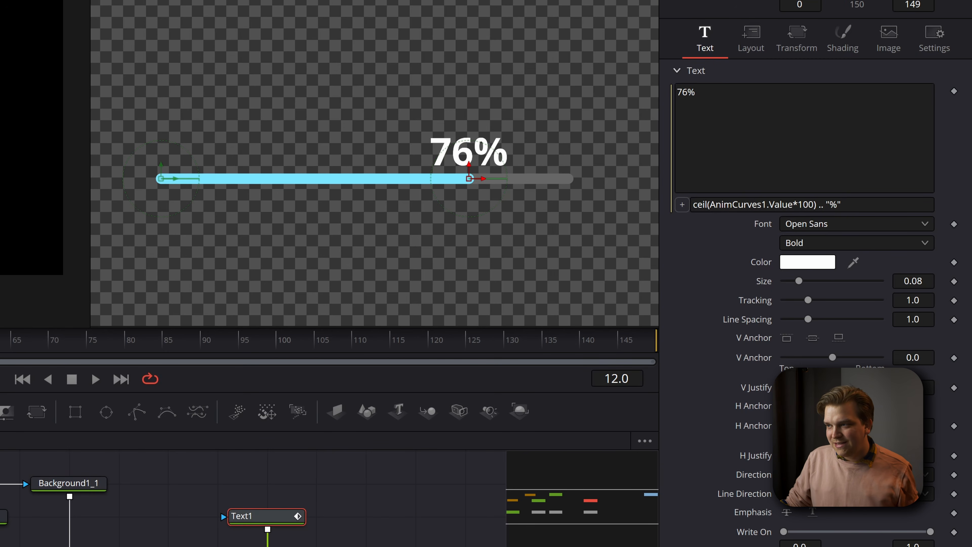
# - Try " %" and " tacos" as the suffix in Text1's text expression, and scrub to preview it
pyautogui.click(848, 205)
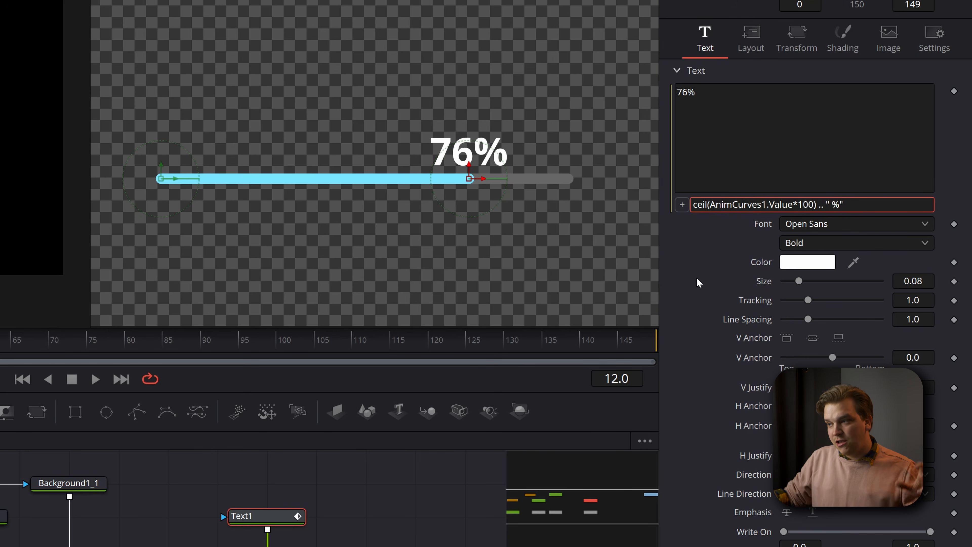
pyautogui.press('Return')
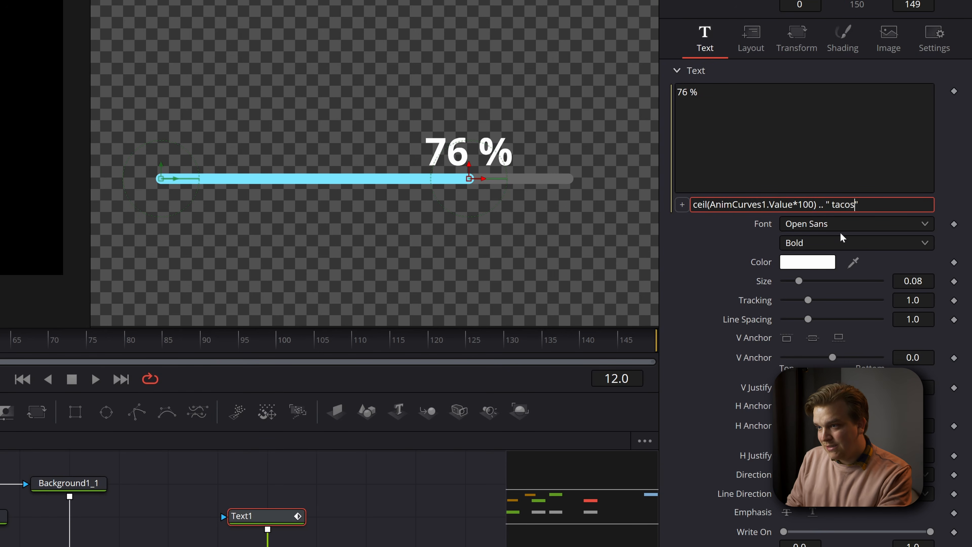
pyautogui.press('Return')
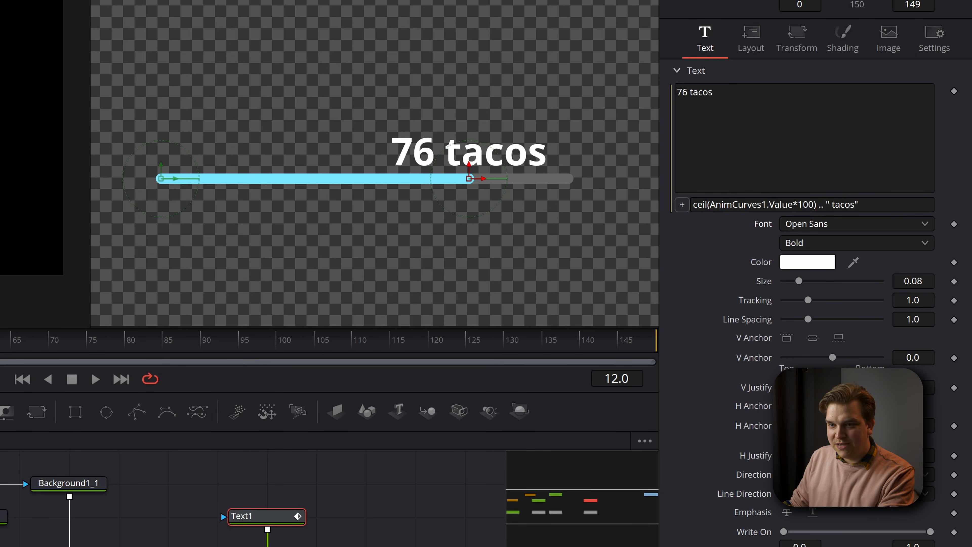
pyautogui.moveTo(3, 347); pyautogui.dragTo(0, 346)
# - Restore the suffix of Text1's text expression to "%" without a leading space
pyautogui.click(850, 205)
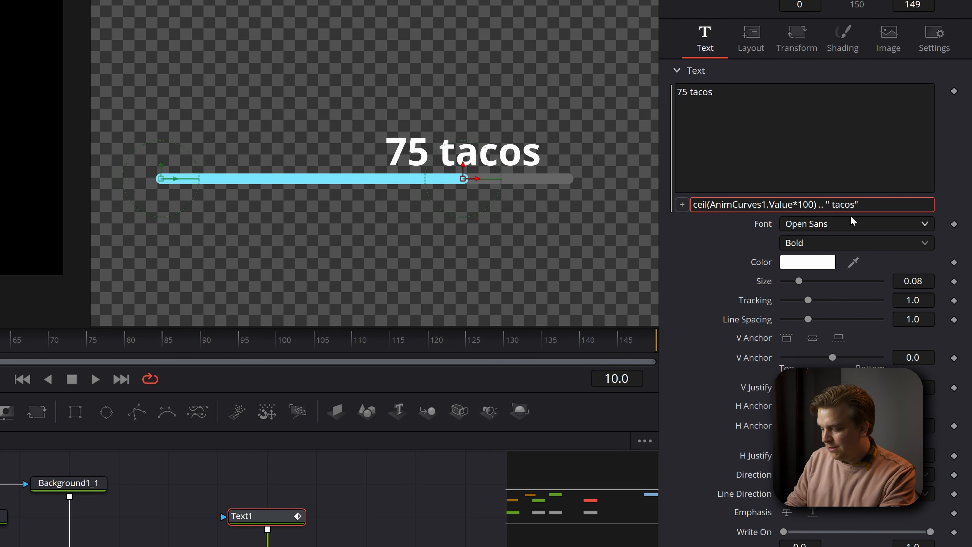
pyautogui.write('%')
pyautogui.press('Return')
pyautogui.click(838, 205)
pyautogui.press('BackSpace')
pyautogui.press('Return')
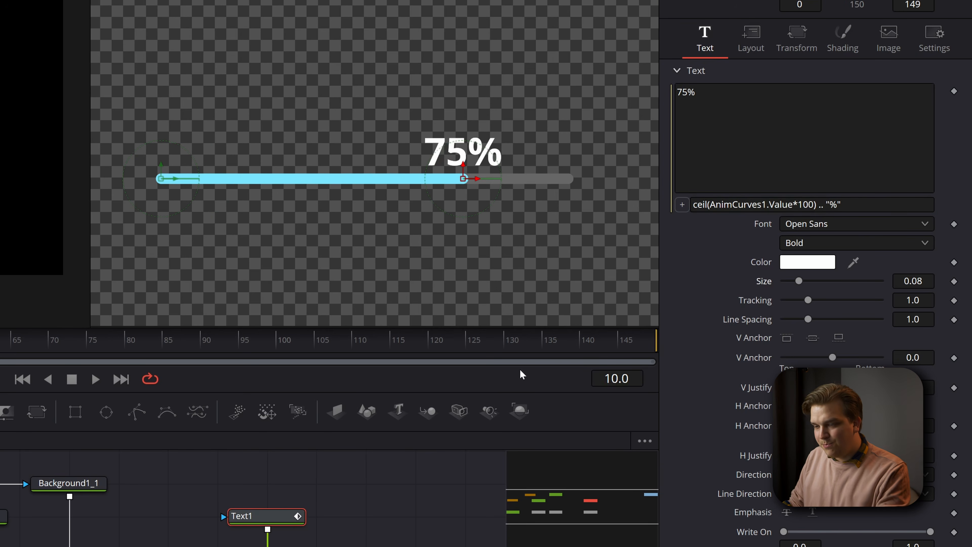
# - Deselect Text1 and play the progress bar animation from frame 0 to check the percentage text
pyautogui.click(407, 529)
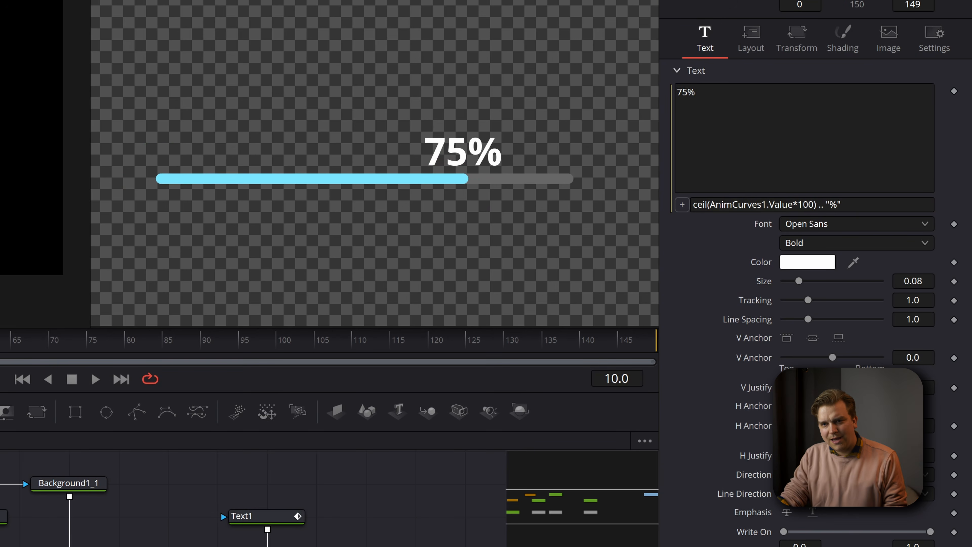
pyautogui.press('Left')
pyautogui.press('Left')
pyautogui.press('Left')
pyautogui.press('Left')
pyautogui.press('Left')
pyautogui.press('Left')
pyautogui.press('Left')
pyautogui.press('Left')
pyautogui.press('Left')
pyautogui.press('Left')
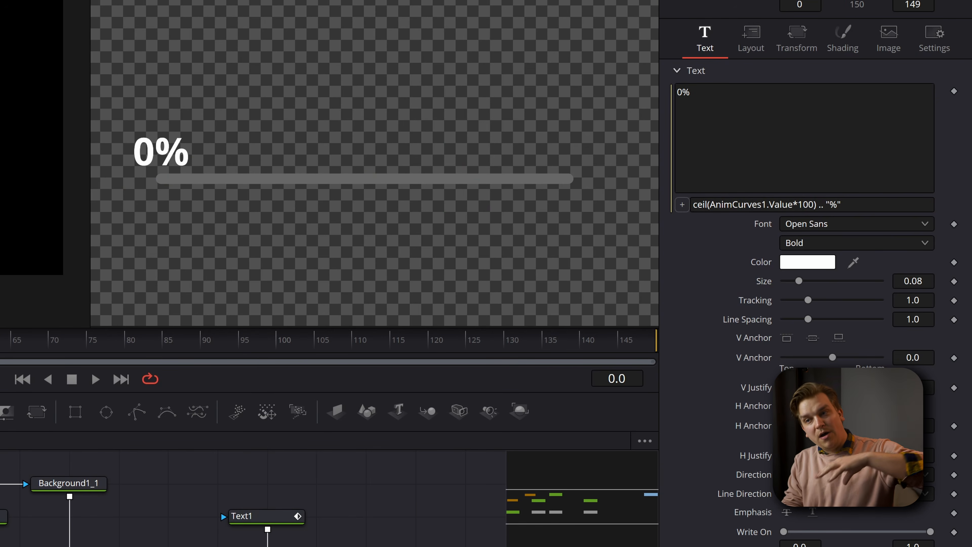
pyautogui.press('space')
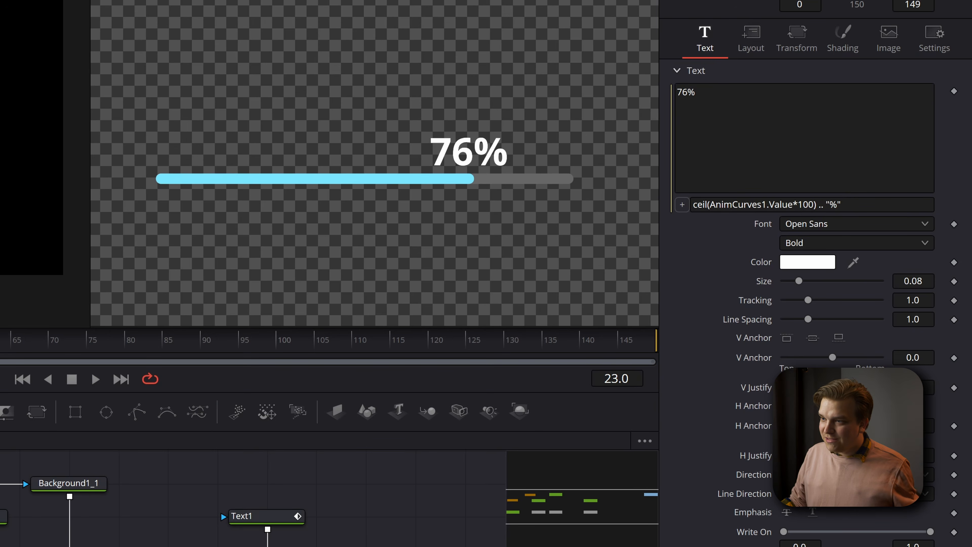
# - Move the progress bar's start sideways by setting the line mask's Point 0 X to about 0.021
pyautogui.click(0, 516)
pyautogui.scroll(-3, 284, 247)
pyautogui.moveTo(255, 241)
pyautogui.mouseDown()
pyautogui.moveTo(247, 251)
pyautogui.moveTo(267, 242)
pyautogui.mouseUp()
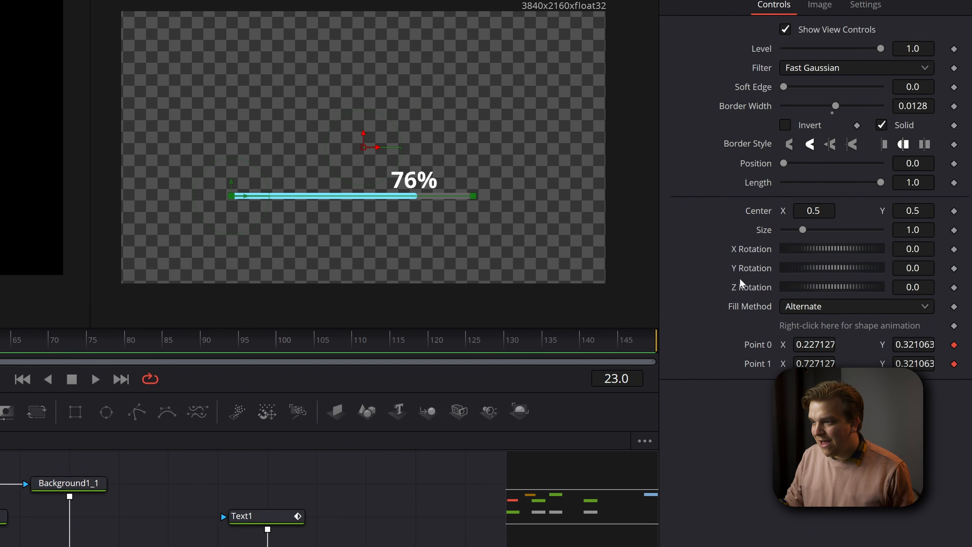
pyautogui.moveTo(816, 345); pyautogui.dragTo(737, 344)
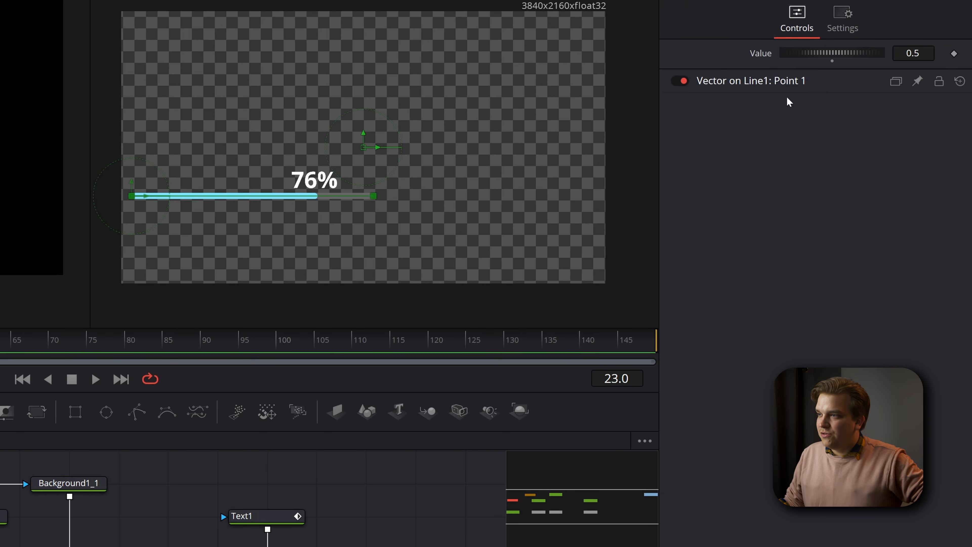
# - Lengthen the bar by setting the line's modifier Value to 0.841, and play the animation from the start
pyautogui.moveTo(798, 54); pyautogui.dragTo(827, 159)
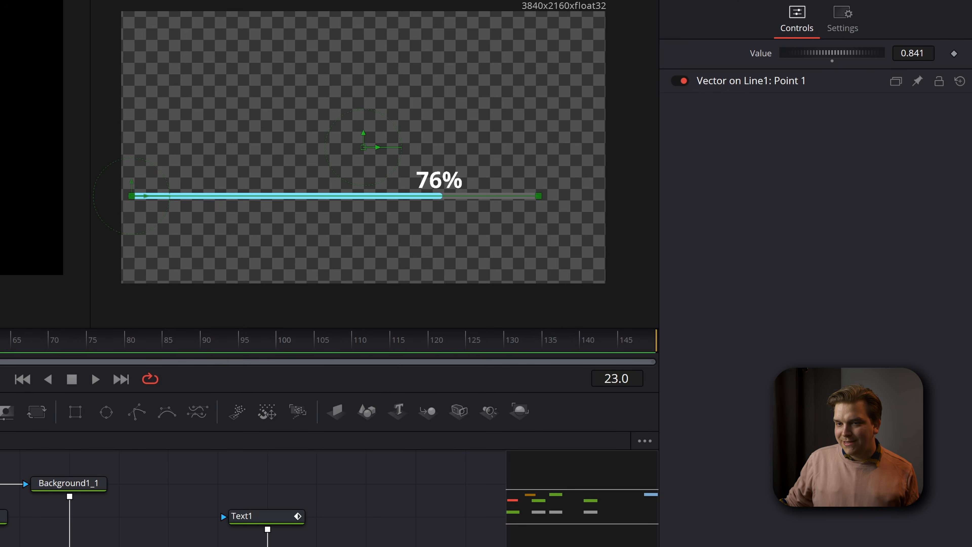
pyautogui.press('Home')
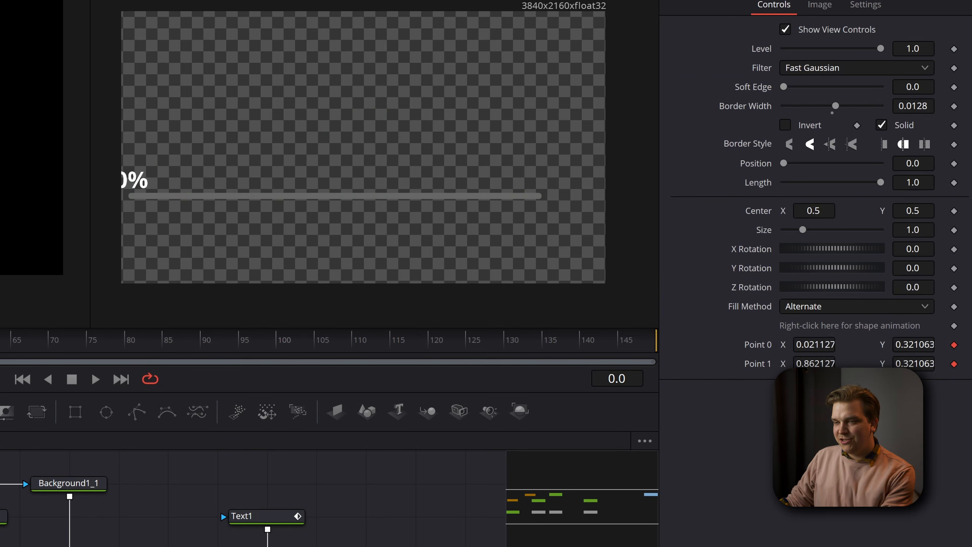
pyautogui.press('space')
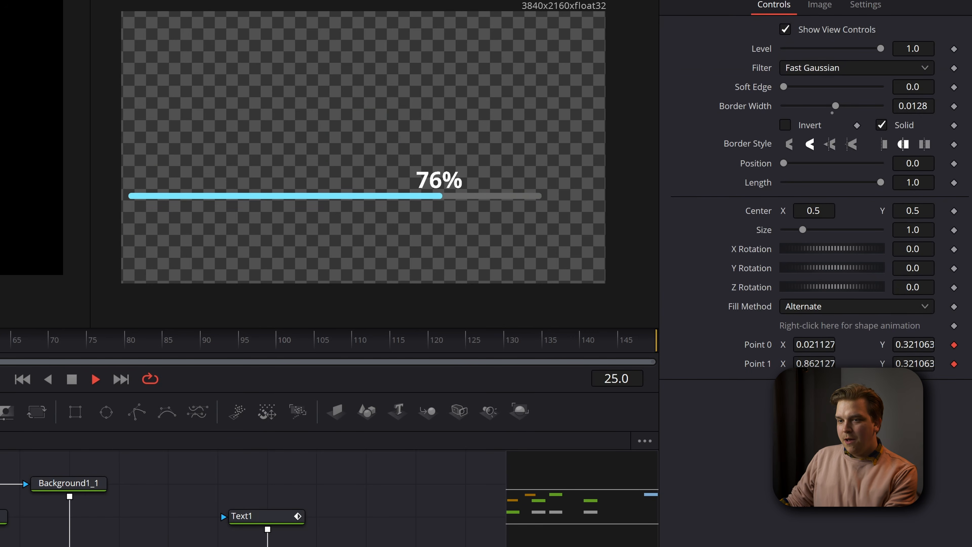